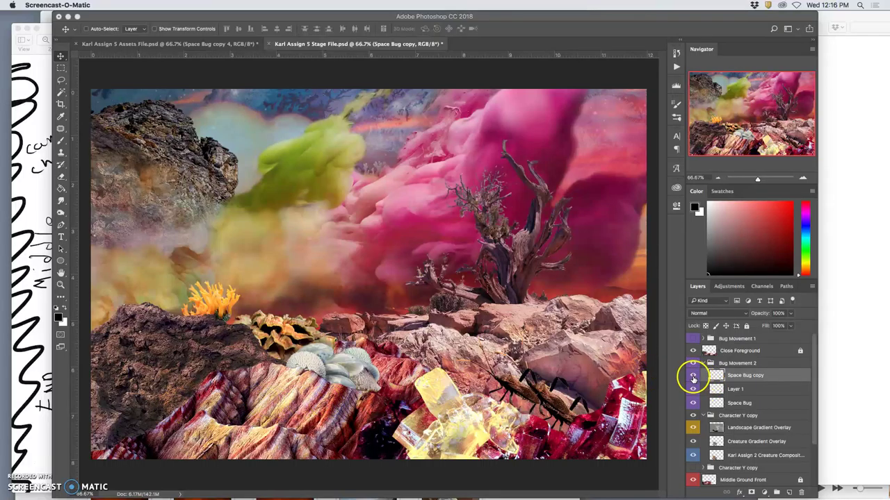
- Toggle the visibility of the bug layers in the Bug Movement 2 group to compare their poses
{"action": "left_click", "coordinate": [693, 379]}
{"action": "left_click", "coordinate": [693, 390]}
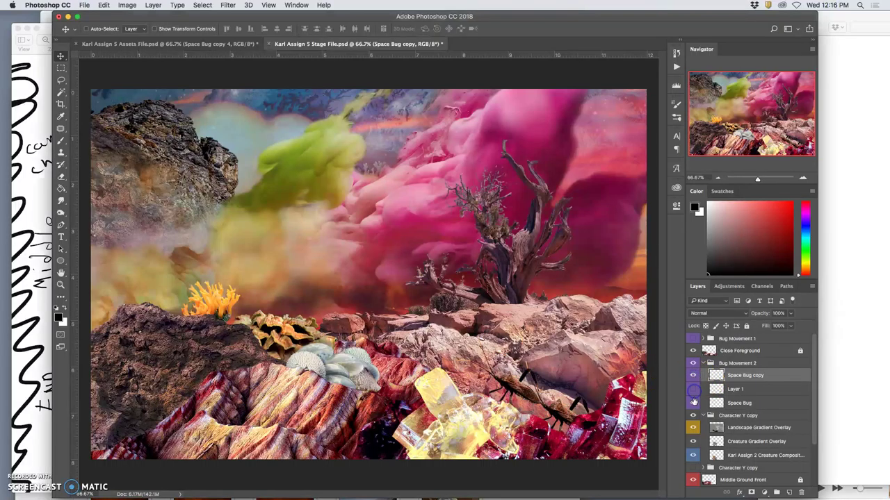
{"action": "left_click", "coordinate": [693, 403]}
{"action": "left_click", "coordinate": [692, 403]}
{"action": "left_click", "coordinate": [693, 390]}
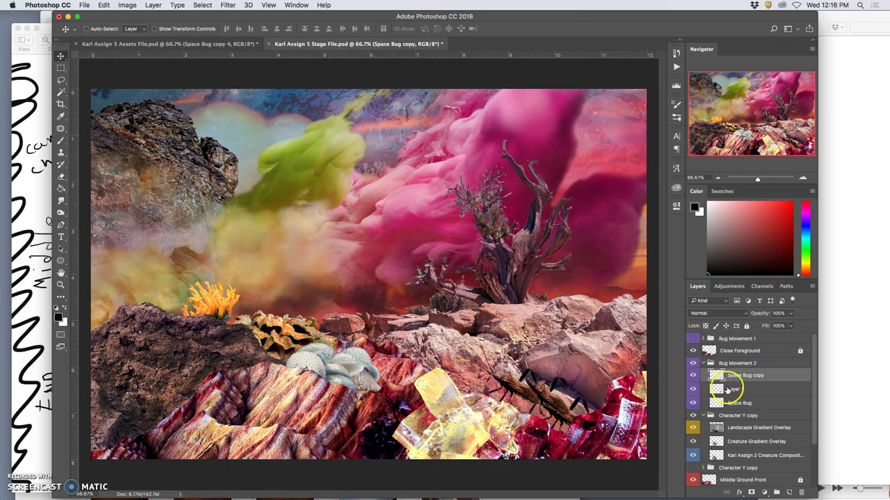
- Hide the Space Bug copy layer and slightly adjust the bug on Layer 1 with Free Transform
{"action": "left_click", "coordinate": [693, 375]}
{"action": "left_click", "coordinate": [714, 391]}
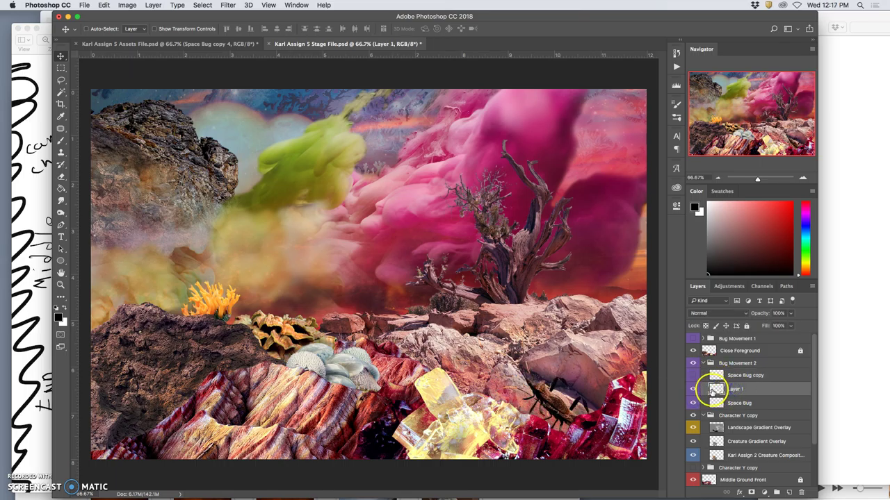
{"action": "key", "text": "ctrl+t"}
{"action": "left_click_drag", "start_coordinate": [567, 332], "coordinate": [562, 332]}
{"action": "key", "text": "Return"}
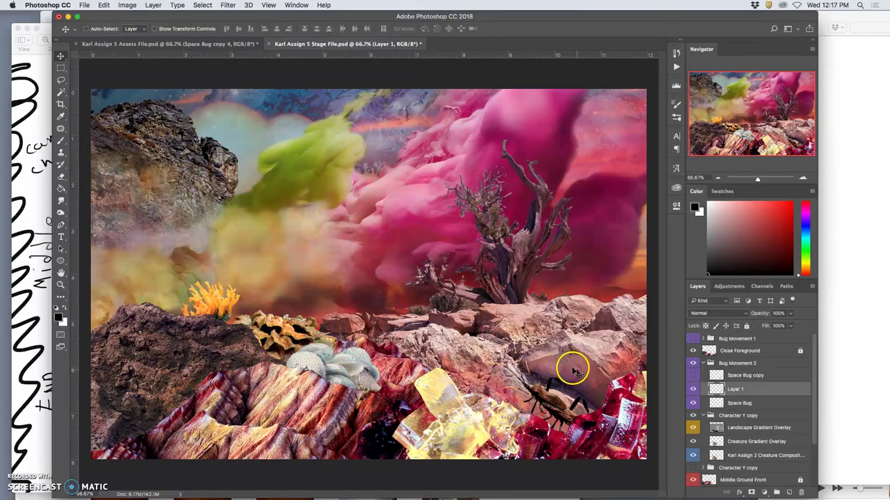
- Show the Space Bug copy layer again, rotate its bug about 0.6° with Free Transform and adjust its fit
{"action": "left_click", "coordinate": [693, 375]}
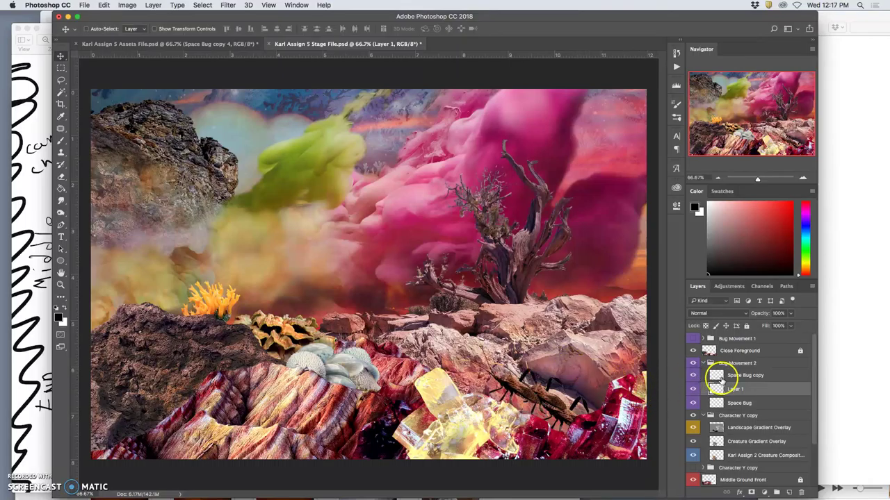
{"action": "left_click", "coordinate": [723, 376]}
{"action": "key", "text": "ctrl+t"}
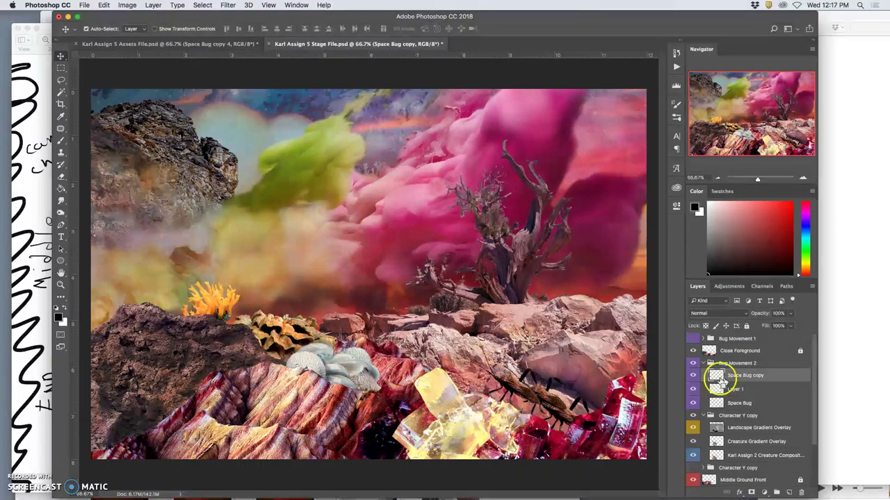
{"action": "left_click_drag", "start_coordinate": [611, 334], "coordinate": [608, 336]}
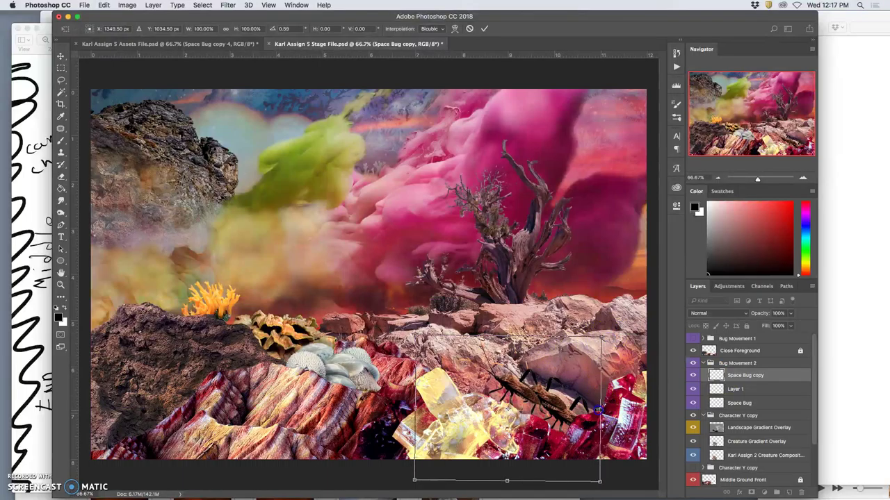
{"action": "left_click_drag", "start_coordinate": [601, 410], "coordinate": [592, 409]}
{"action": "key", "text": "Return"}
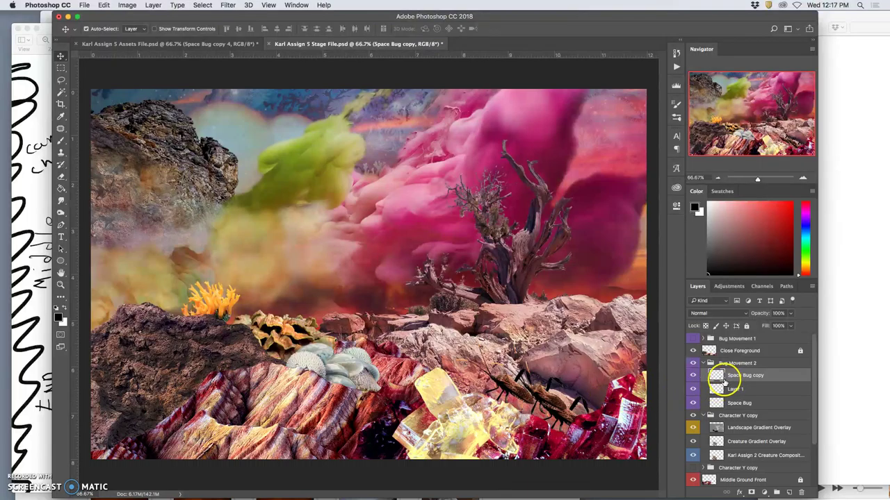
- Duplicate Layer 1 to the start of the Bug Movement 2 group and move the copied bug to the upper-left end of the bug trail
{"action": "left_click_drag", "start_coordinate": [724, 379], "coordinate": [721, 375]}
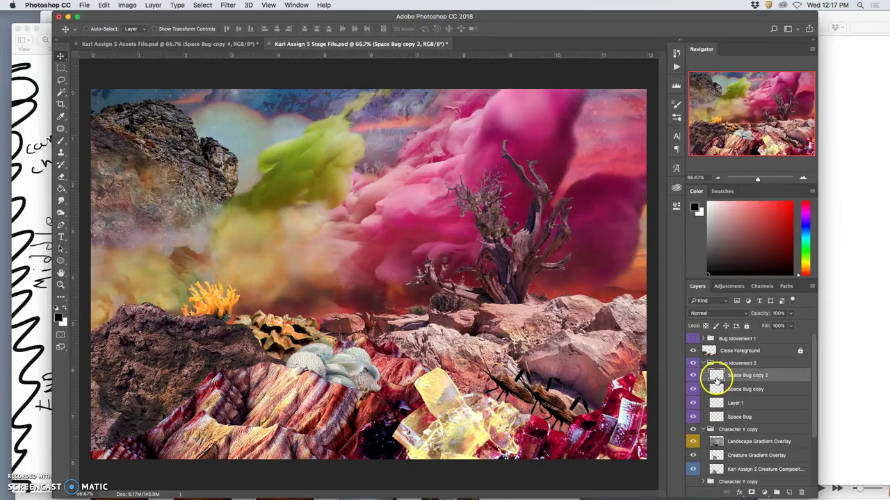
{"action": "key", "text": "super+z"}
{"action": "left_click", "coordinate": [722, 390]}
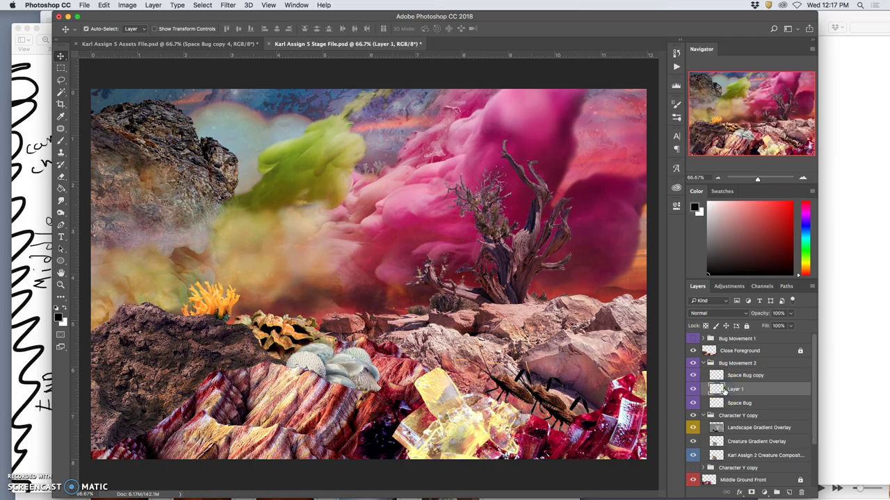
{"action": "key", "text": "super+j"}
{"action": "left_click_drag", "start_coordinate": [732, 392], "coordinate": [731, 369]}
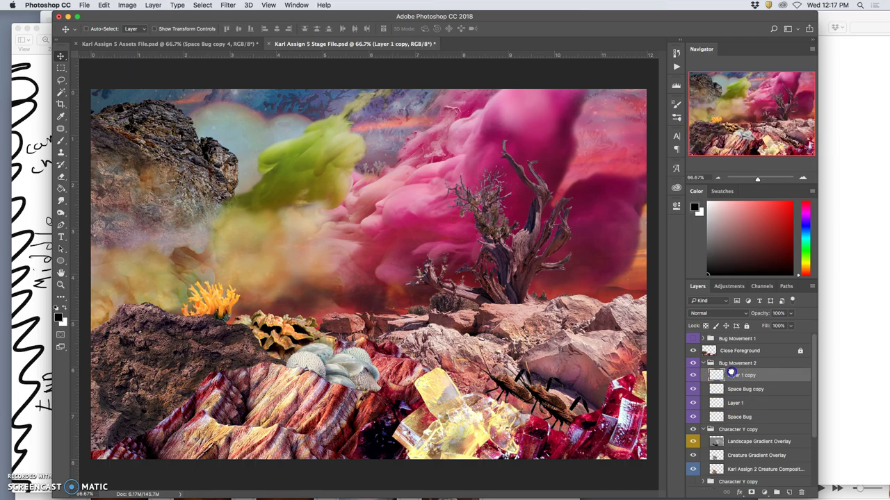
{"action": "left_click_drag", "start_coordinate": [652, 387], "coordinate": [481, 371]}
{"action": "left_click", "coordinate": [537, 379]}
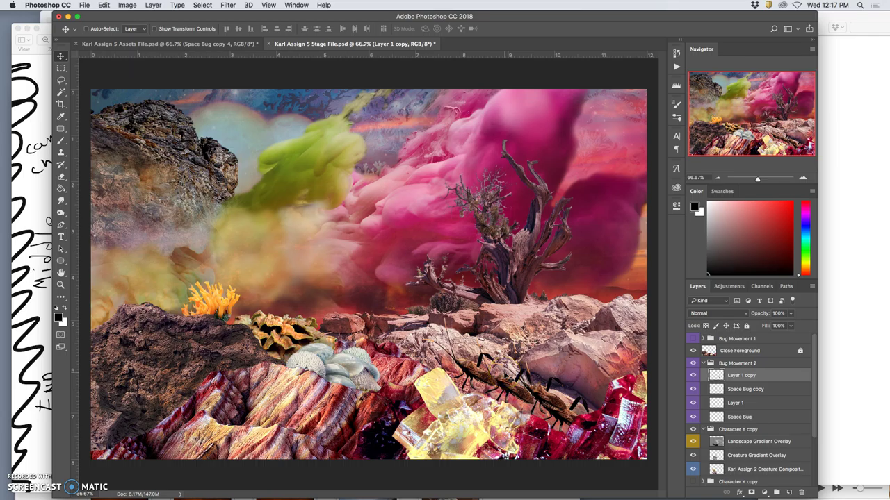
- Reshape the bug on Layer 1 copy with Puppet Warp, pinning its body and bending it in line with the bug trail
{"action": "left_click", "coordinate": [106, 6]}
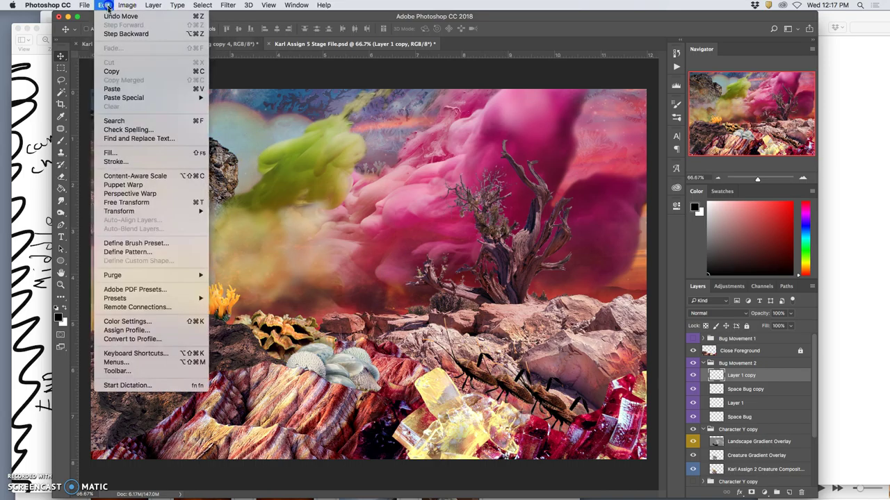
{"action": "left_click", "coordinate": [123, 184]}
{"action": "left_click", "coordinate": [466, 368]}
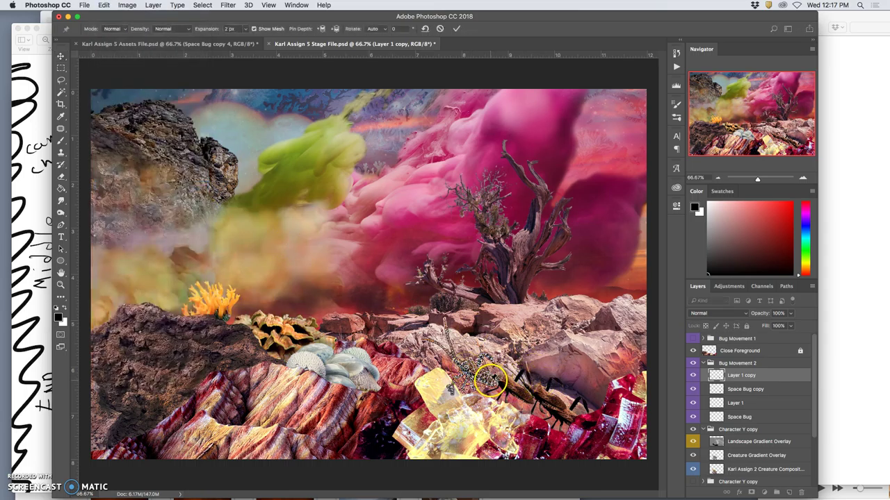
{"action": "left_click_drag", "start_coordinate": [491, 381], "coordinate": [490, 383]}
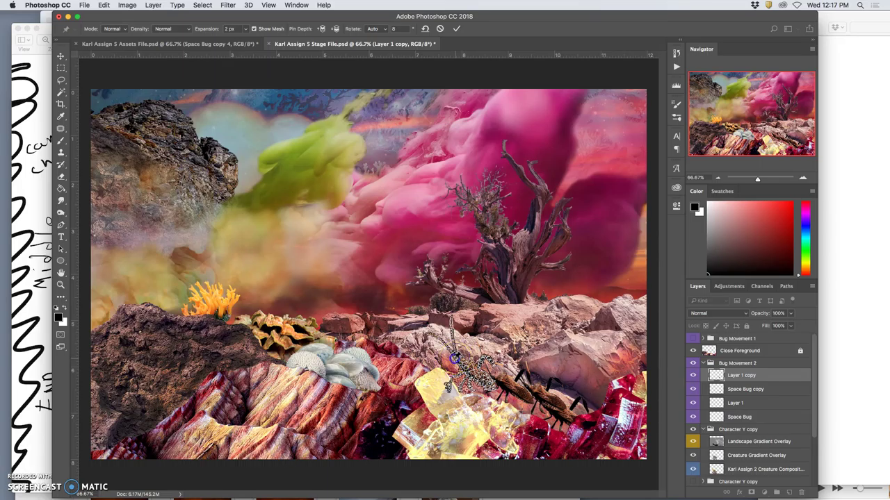
{"action": "left_click_drag", "start_coordinate": [455, 358], "coordinate": [491, 379]}
{"action": "key", "text": "Return"}
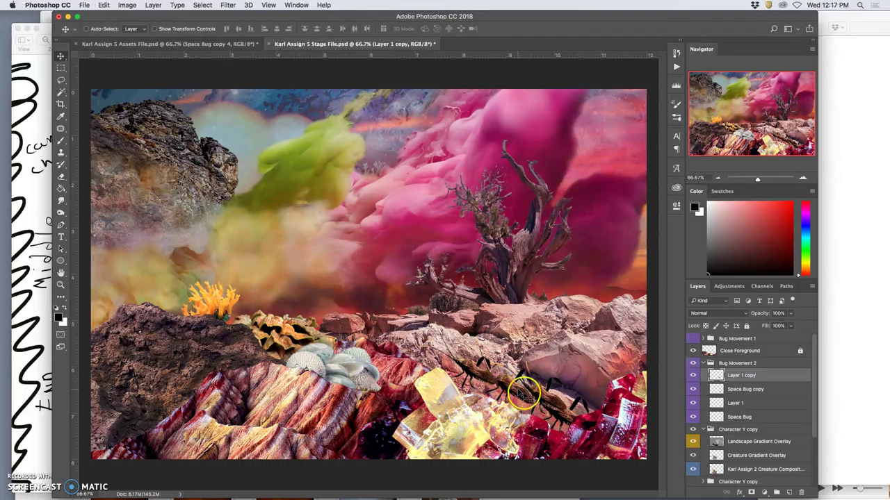
- Scale the bug on Layer 1 copy down to about 93% with Free Transform
{"action": "key", "text": "ctrl+t"}
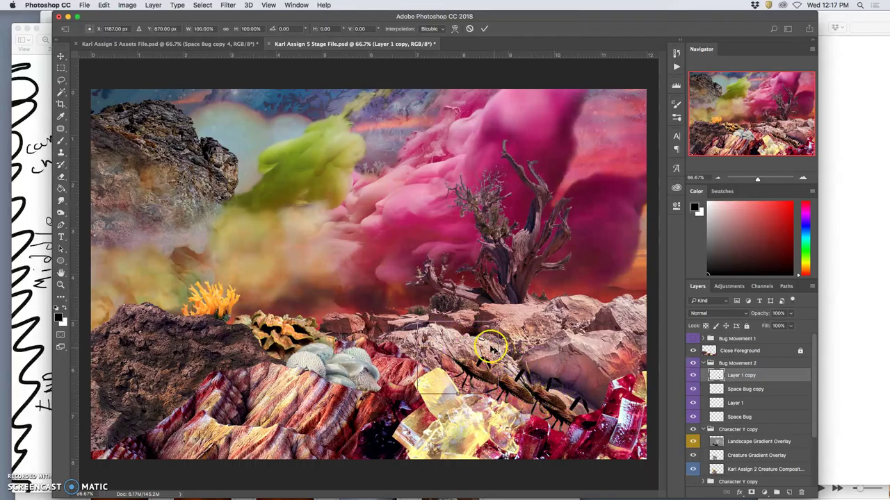
{"action": "left_click_drag", "start_coordinate": [422, 324], "coordinate": [430, 332]}
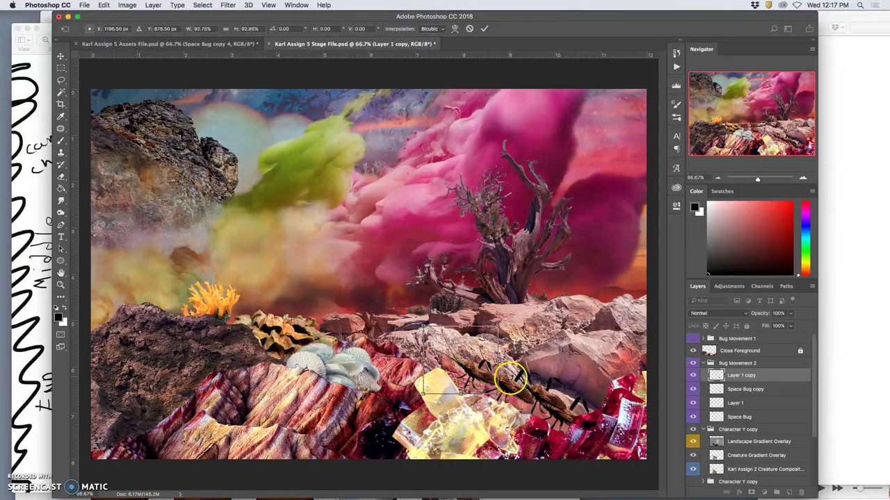
{"action": "key", "text": "Return"}
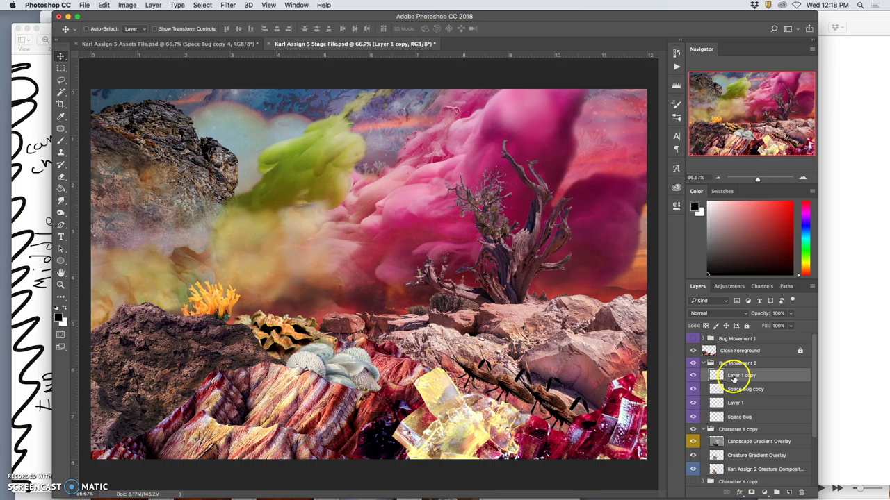
- Duplicate the Space Bug copy layer above Layer 1 copy and move its bug up-left to extend the trail
{"action": "left_click", "coordinate": [735, 390]}
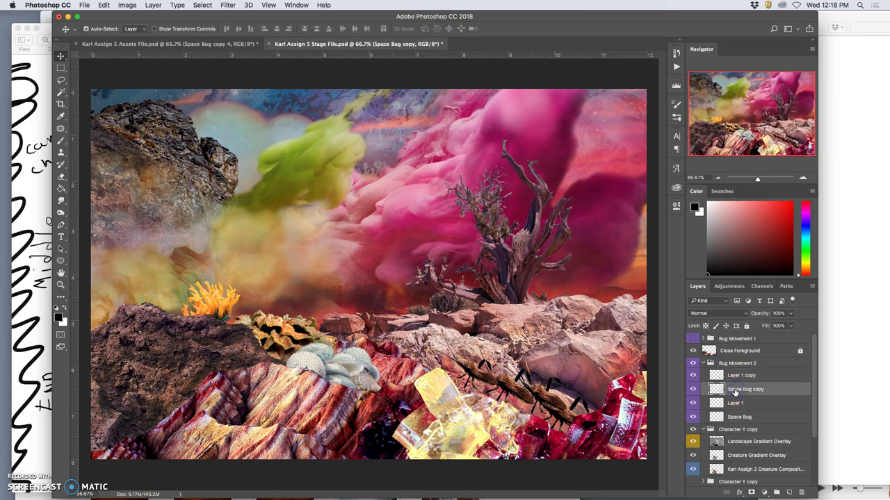
{"action": "key", "text": "super+j"}
{"action": "left_click_drag", "start_coordinate": [735, 392], "coordinate": [727, 371]}
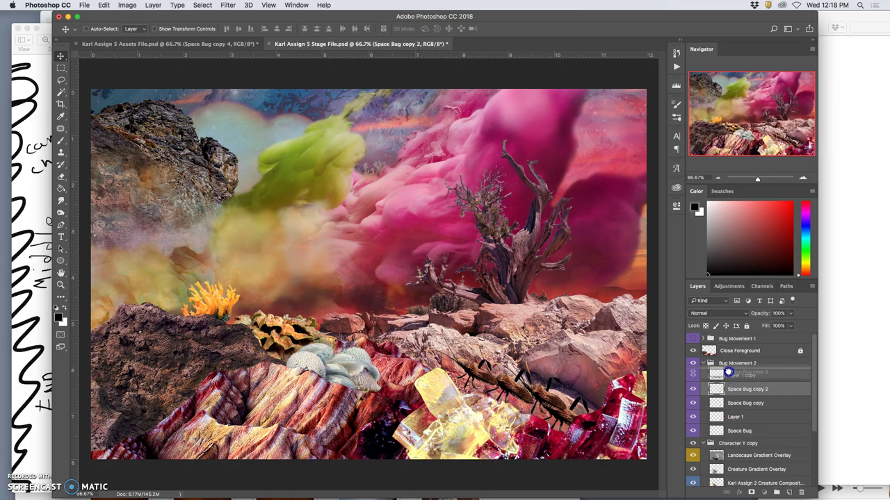
{"action": "left_click", "coordinate": [514, 384]}
{"action": "left_click_drag", "start_coordinate": [515, 385], "coordinate": [430, 356]}
- Scale the Space Bug copy 2 bug to about 85%, rotate it about -8.3° and fit it to the front of the trail
{"action": "key", "text": "super+t"}
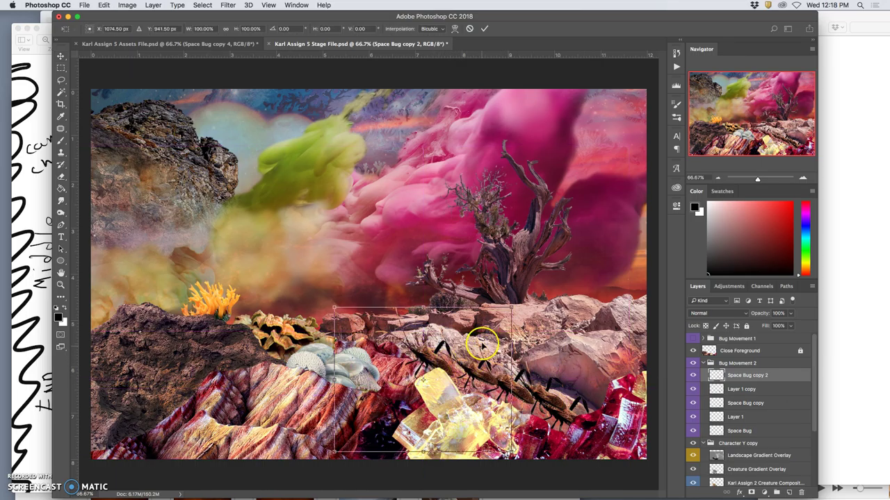
{"action": "left_click_drag", "start_coordinate": [512, 303], "coordinate": [478, 321]}
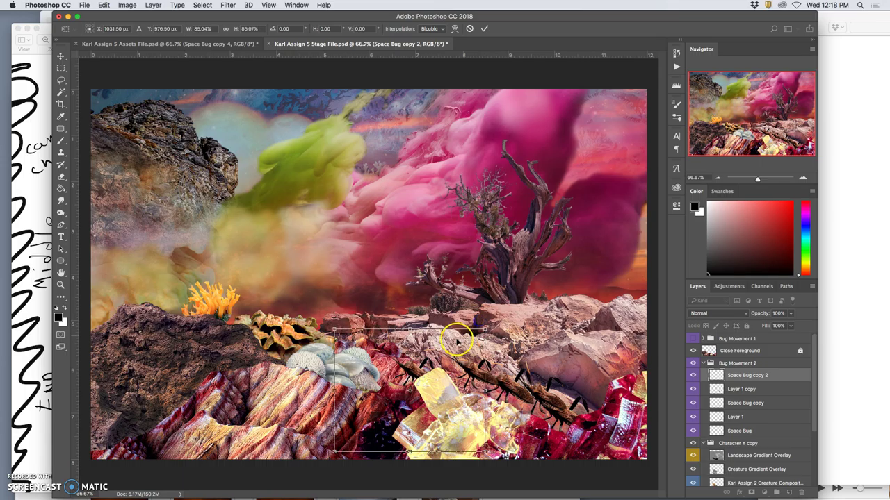
{"action": "left_click_drag", "start_coordinate": [414, 364], "coordinate": [441, 351]}
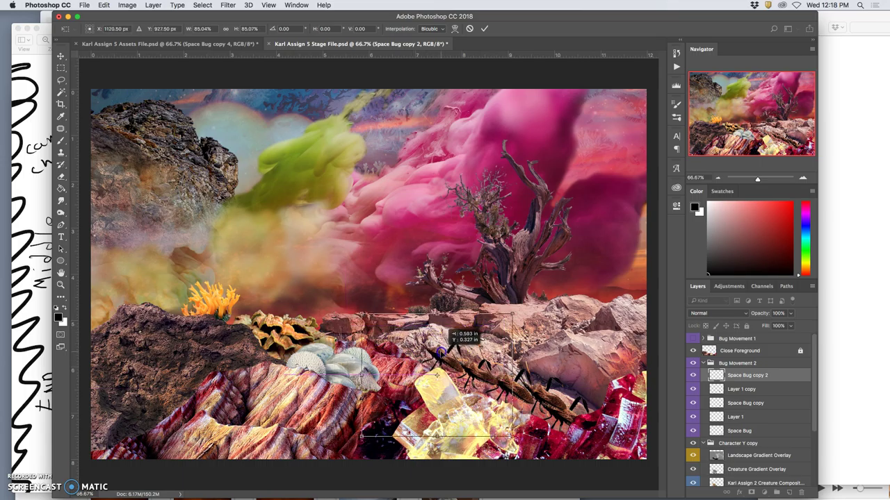
{"action": "mouse_move", "coordinate": [515, 319]}
{"action": "left_mouse_down"}
{"action": "mouse_move", "coordinate": [522, 313]}
{"action": "mouse_move", "coordinate": [510, 303]}
{"action": "left_mouse_up"}
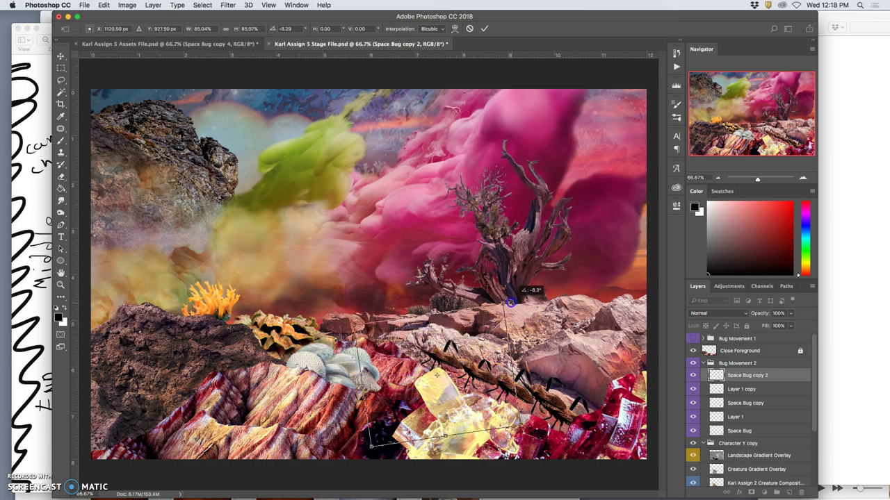
{"action": "left_click_drag", "start_coordinate": [439, 355], "coordinate": [449, 356]}
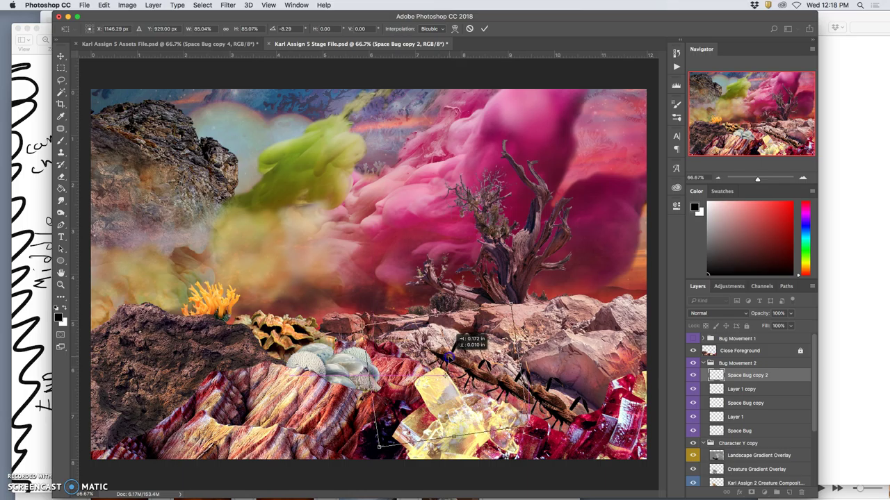
{"action": "double_click", "coordinate": [497, 358]}
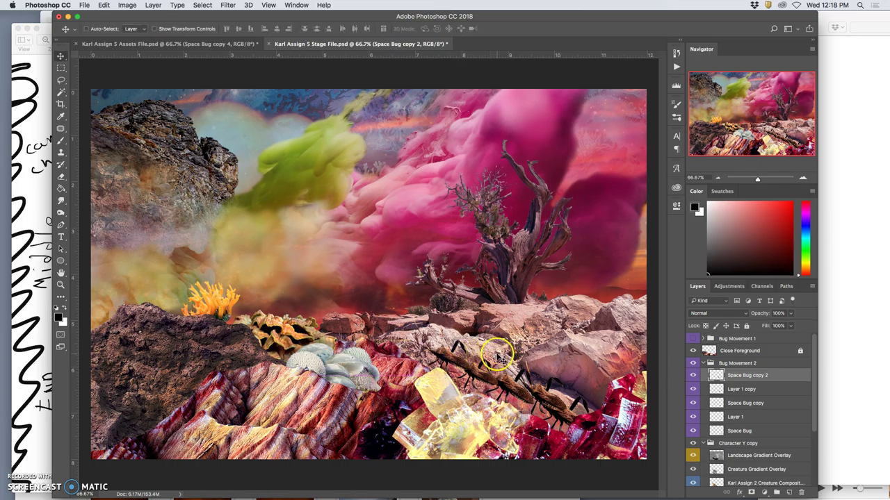
- Turn the Bug Movement 2 layers off and on one at a time to preview the bug's movement frame by frame
{"action": "left_click", "coordinate": [692, 375]}
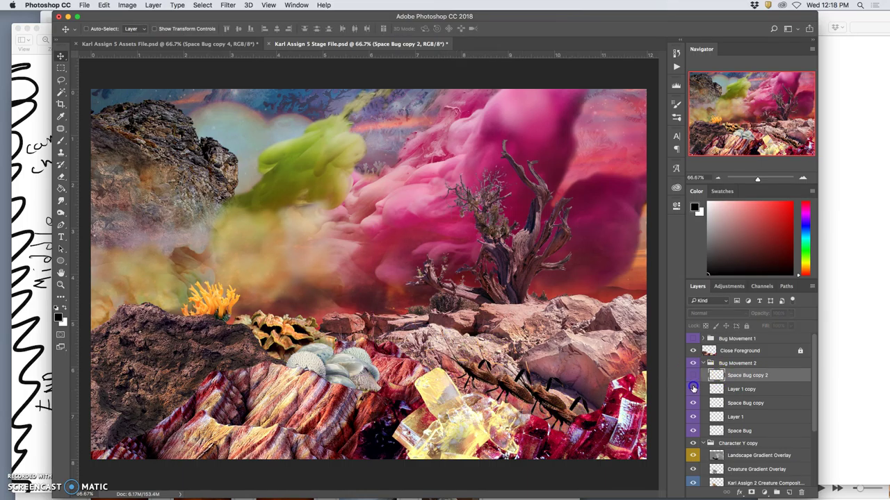
{"action": "left_click", "coordinate": [692, 390]}
{"action": "left_click", "coordinate": [692, 403]}
{"action": "left_click", "coordinate": [692, 416]}
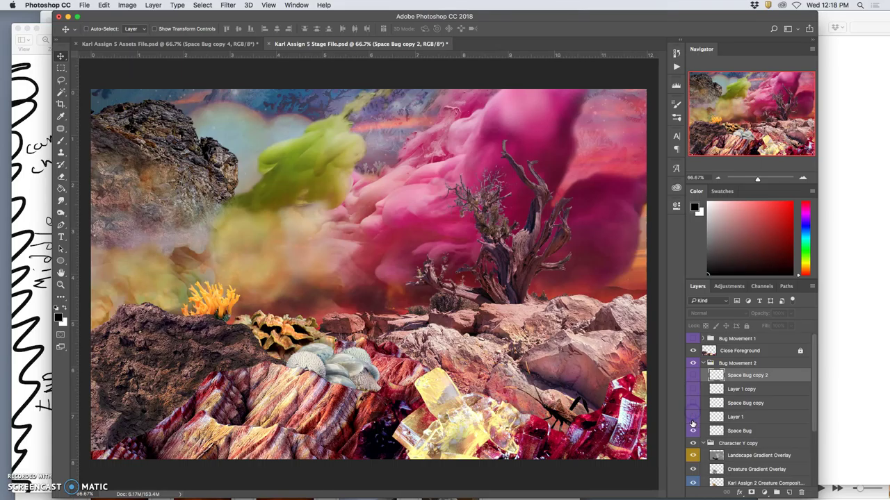
{"action": "left_click", "coordinate": [692, 431]}
{"action": "left_click", "coordinate": [692, 428]}
{"action": "left_click", "coordinate": [690, 418]}
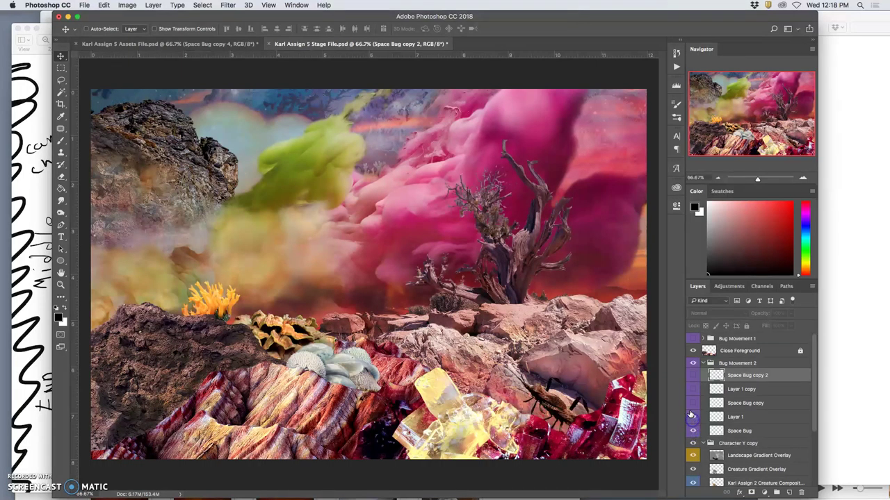
{"action": "left_click", "coordinate": [690, 416]}
{"action": "left_click", "coordinate": [688, 403]}
{"action": "left_click", "coordinate": [691, 417]}
{"action": "left_click", "coordinate": [691, 392]}
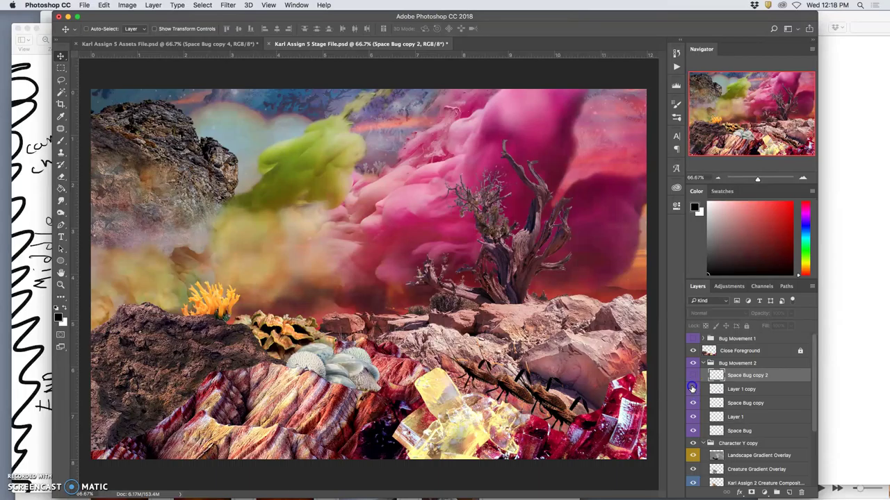
{"action": "left_click", "coordinate": [692, 388]}
{"action": "left_click", "coordinate": [692, 375]}
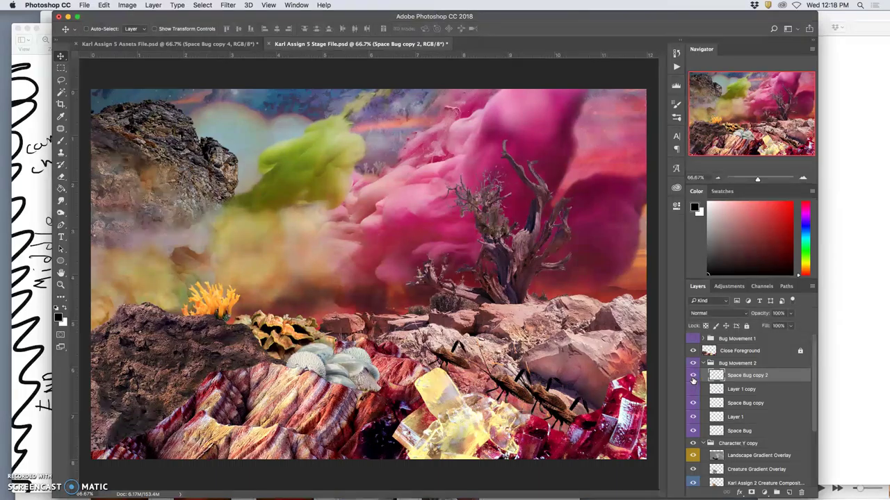
- Hide every bug layer in the Bug Movement 2 group except Space Bug copy 2
{"action": "left_click_drag", "start_coordinate": [692, 379], "coordinate": [693, 432]}
{"action": "left_click", "coordinate": [693, 432]}
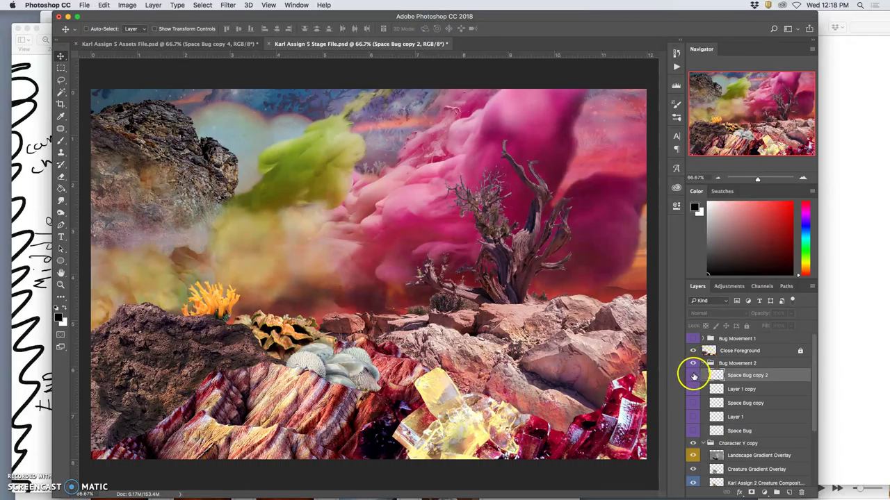
{"action": "left_click", "coordinate": [693, 376]}
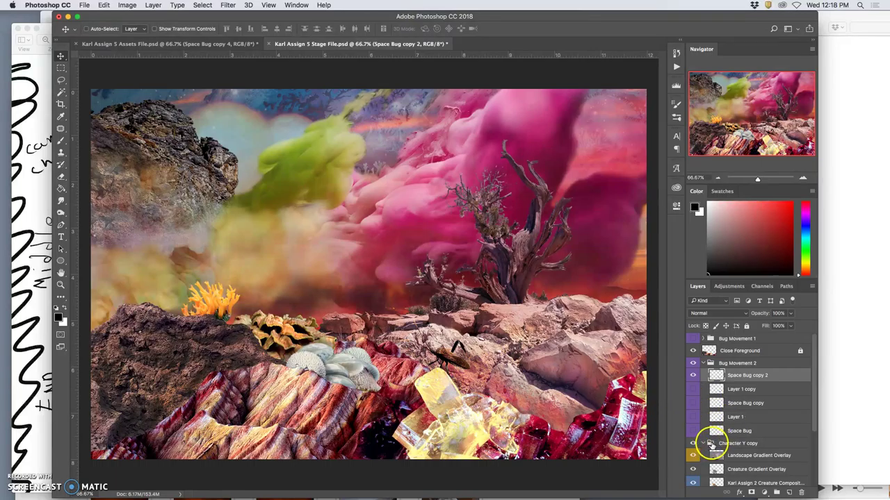
{"action": "scroll", "coordinate": [725, 445], "scroll_direction": "down", "scroll_amount": 1}
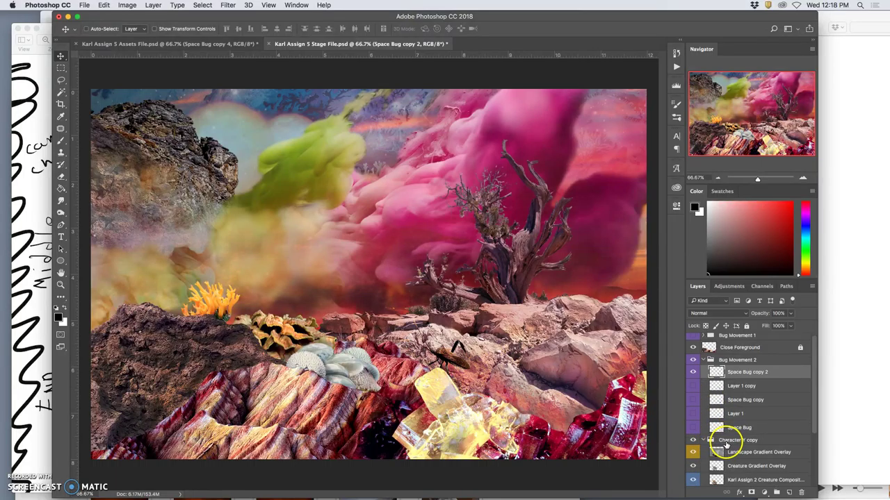
- Turn the Character Y copy group off and on to check which part of the stage scene it holds
{"action": "left_click", "coordinate": [692, 440]}
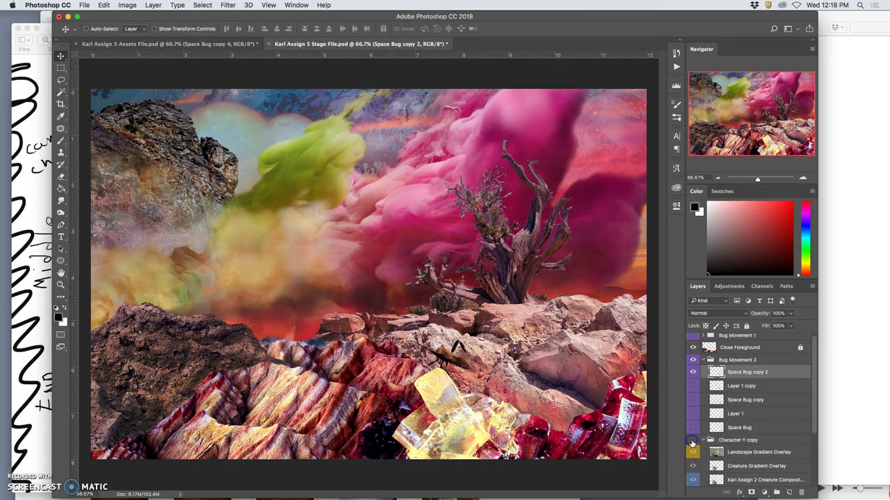
{"action": "left_click", "coordinate": [692, 440]}
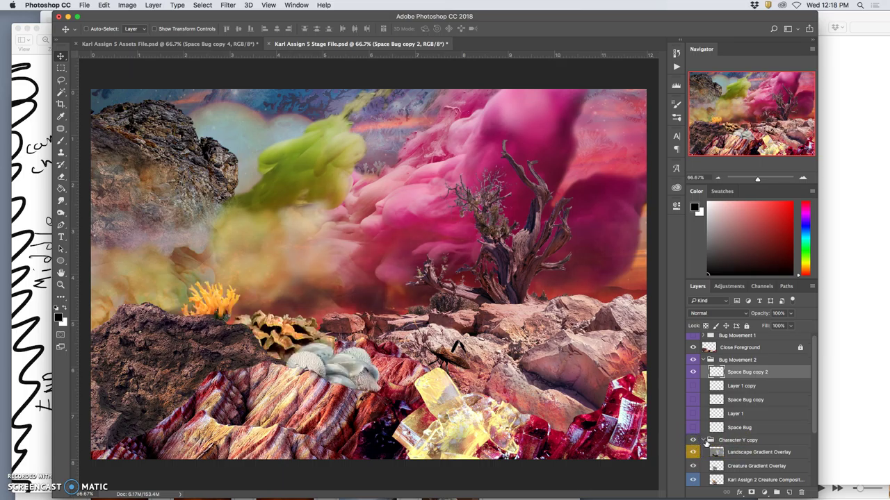
{"action": "scroll", "coordinate": [730, 445], "scroll_direction": "down", "scroll_amount": 5}
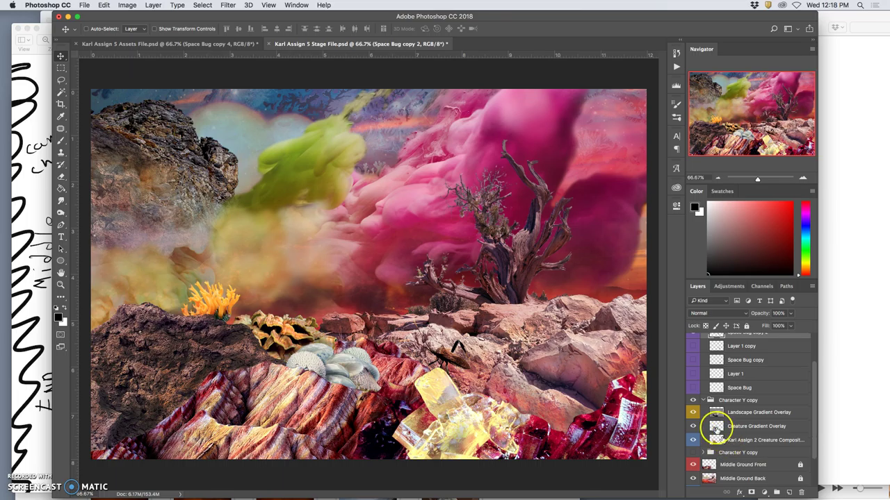
{"action": "left_click", "coordinate": [704, 403]}
{"action": "left_click", "coordinate": [703, 402]}
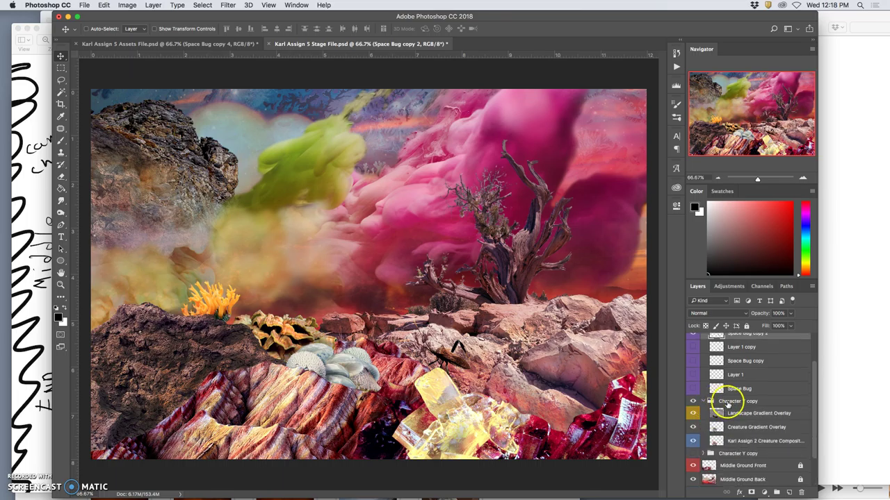
{"action": "left_click", "coordinate": [693, 401]}
{"action": "left_click", "coordinate": [693, 401]}
- Switch to the Assets File document, clear the selection and move the Character Y copy group up until the whole creature stands clear of the rocks
{"action": "left_click", "coordinate": [206, 44]}
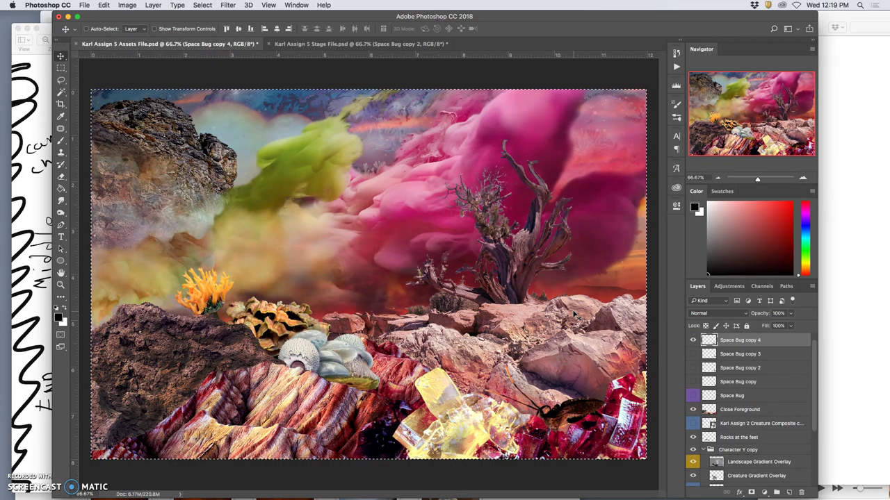
{"action": "left_click", "coordinate": [529, 296]}
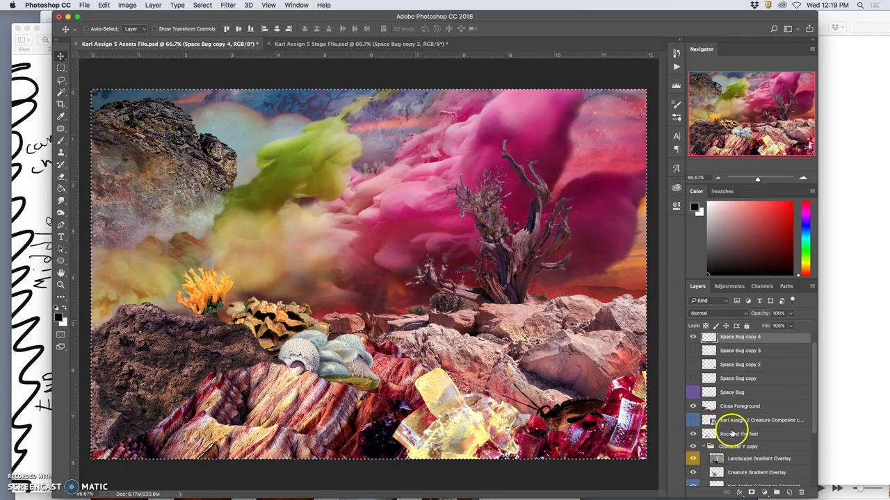
{"action": "scroll", "coordinate": [731, 428], "scroll_direction": "down", "scroll_amount": 3}
{"action": "scroll", "coordinate": [731, 433], "scroll_direction": "down", "scroll_amount": 1}
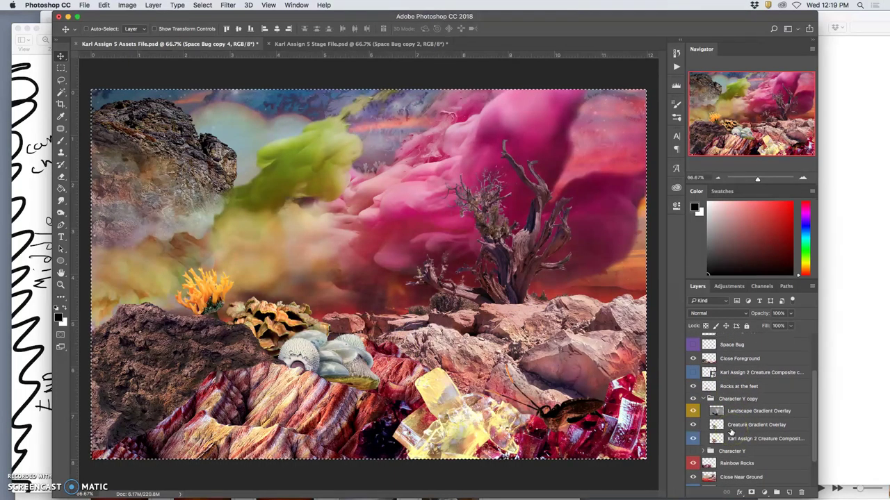
{"action": "left_click", "coordinate": [693, 399]}
{"action": "left_click", "coordinate": [693, 400]}
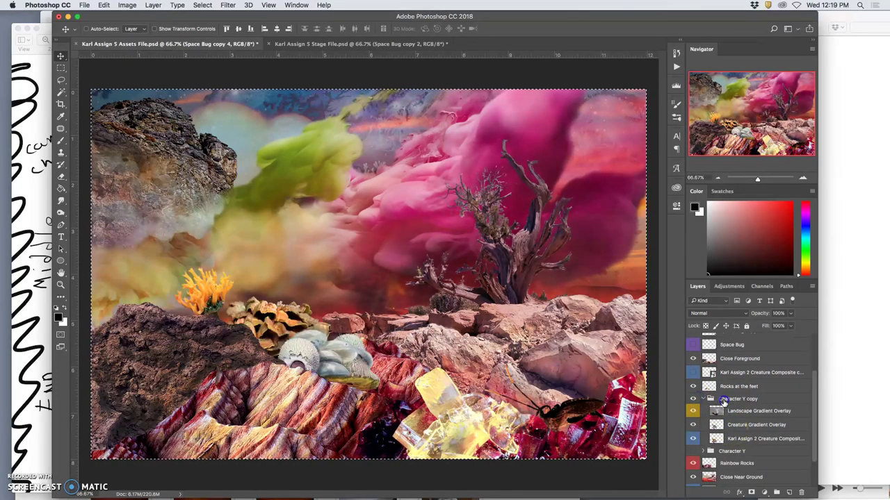
{"action": "left_click", "coordinate": [722, 401]}
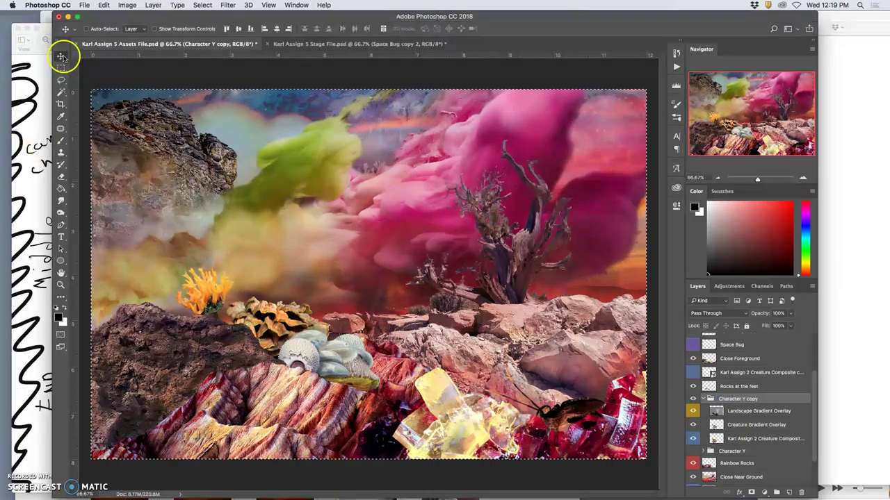
{"action": "key", "text": "super+d"}
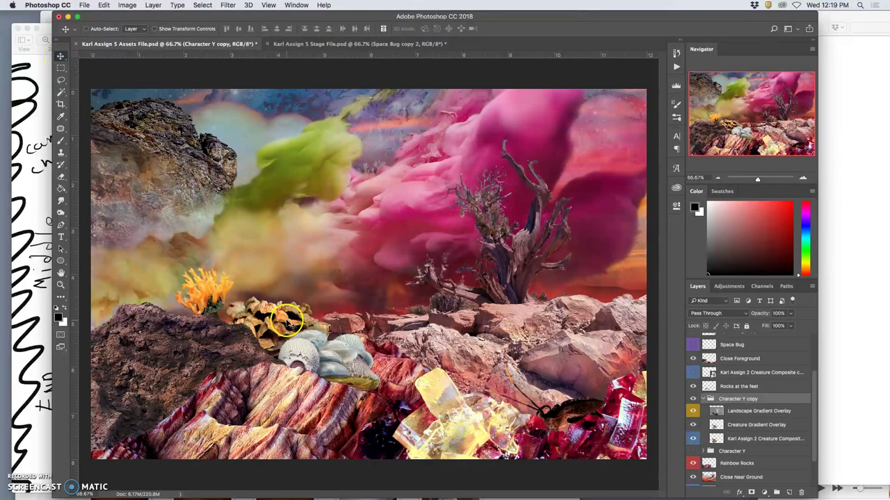
{"action": "left_click_drag", "start_coordinate": [288, 321], "coordinate": [295, 184]}
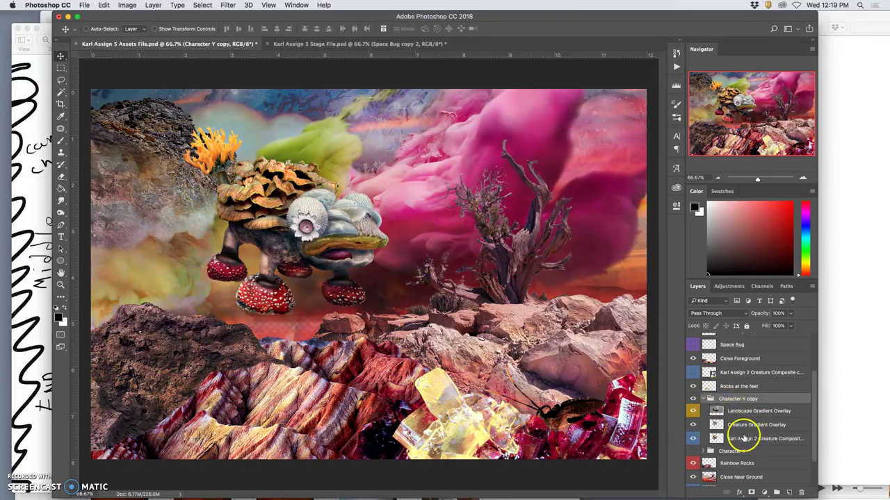
- Lasso the creature's lower jaw on its composite layer in the Character Y copy group and copy it to a new layer
{"action": "left_click", "coordinate": [740, 440]}
{"action": "key", "text": "super+plus"}
{"action": "key", "text": "super+plus"}
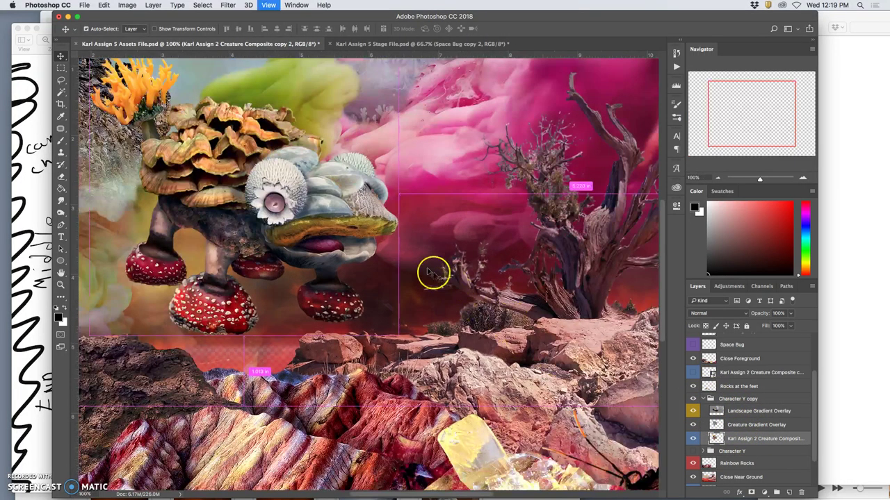
{"action": "scroll", "coordinate": [364, 237], "scroll_direction": "left", "scroll_amount": 3}
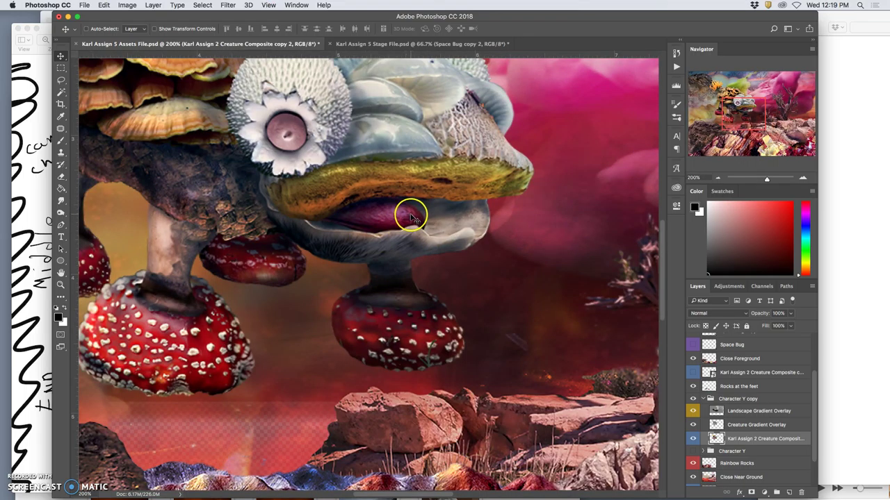
{"action": "left_click", "coordinate": [61, 80]}
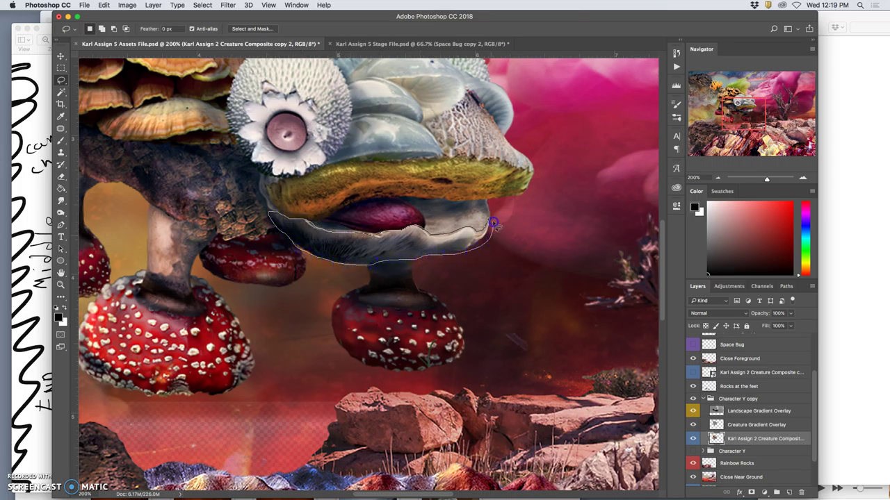
{"action": "left_click_drag", "start_coordinate": [492, 222], "coordinate": [494, 224]}
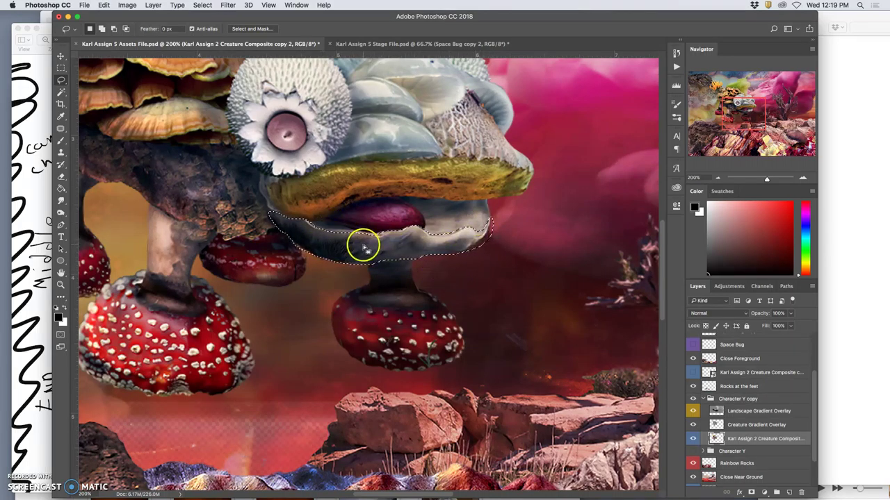
{"action": "key", "text": "ctrl+j"}
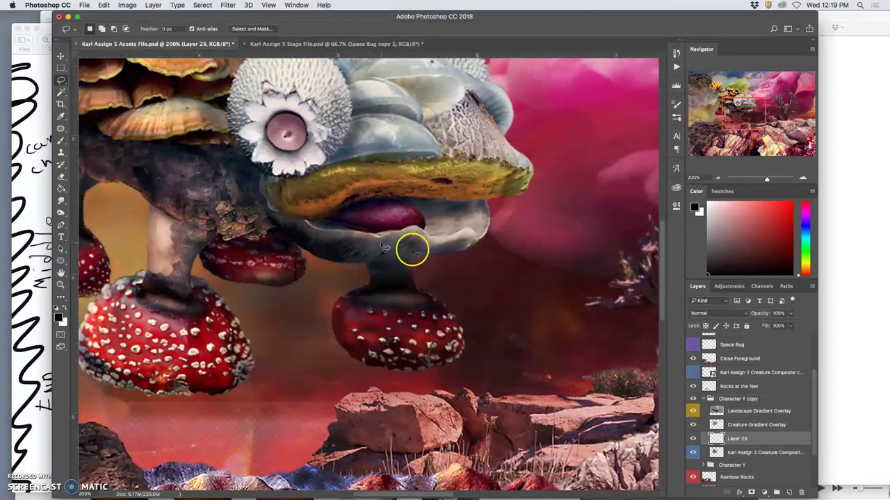
- Name the copied jaw layer "lower jaw" and warp the jaw's middle and front tip upward to narrow the mouth opening
{"action": "left_click", "coordinate": [738, 439]}
{"action": "key", "text": "ctrl+t"}
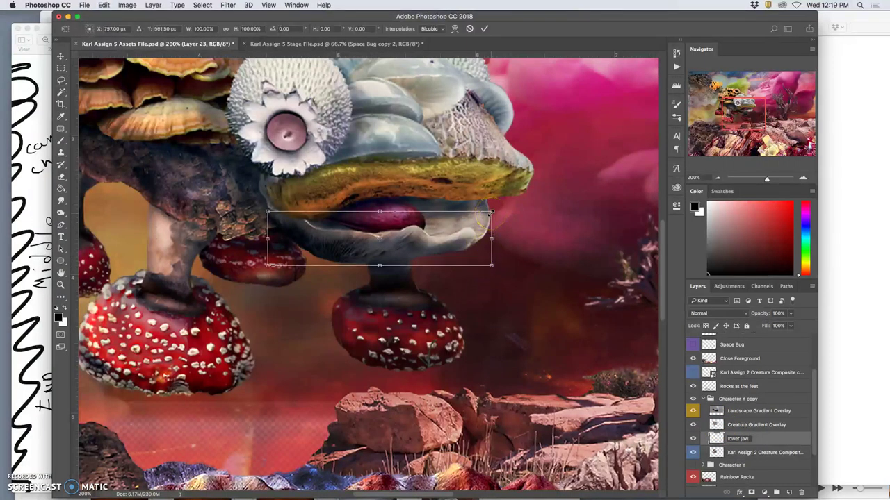
{"action": "left_click", "coordinate": [491, 212]}
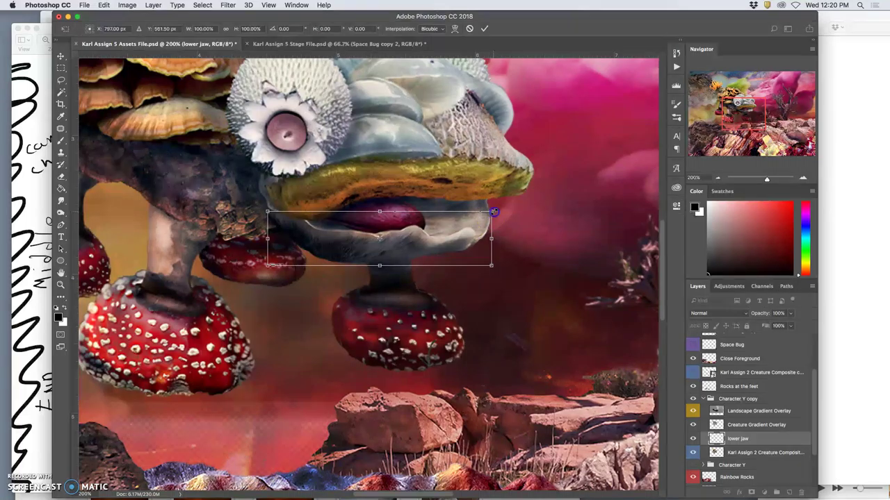
{"action": "right_click", "coordinate": [472, 228]}
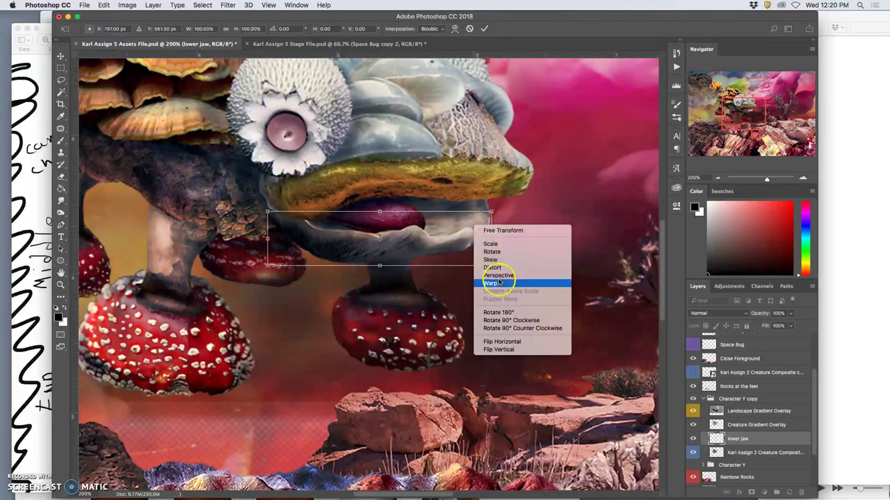
{"action": "left_click", "coordinate": [501, 283]}
{"action": "left_click_drag", "start_coordinate": [367, 235], "coordinate": [379, 223]}
{"action": "left_click_drag", "start_coordinate": [470, 234], "coordinate": [484, 208]}
{"action": "key", "text": "Return"}
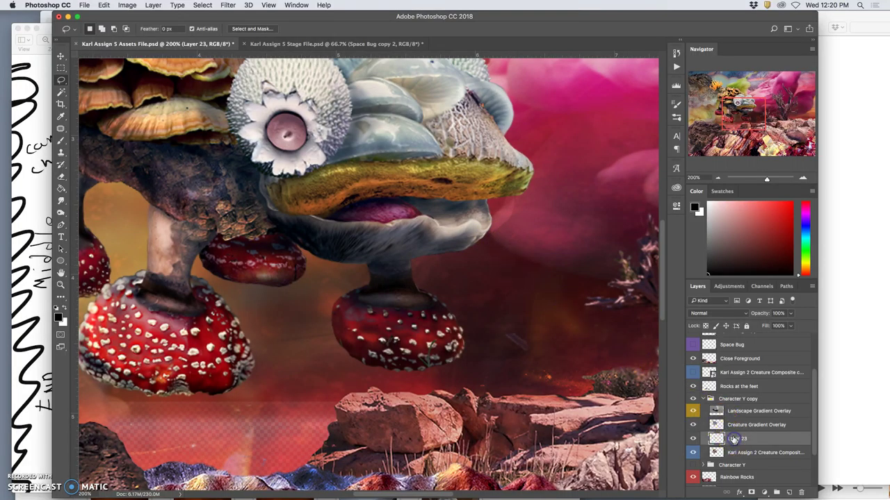
- Duplicate the warped jaw layer and name the original "lower jaw" and the duplicate "lower jaw copy"
{"action": "key", "text": "super+j"}
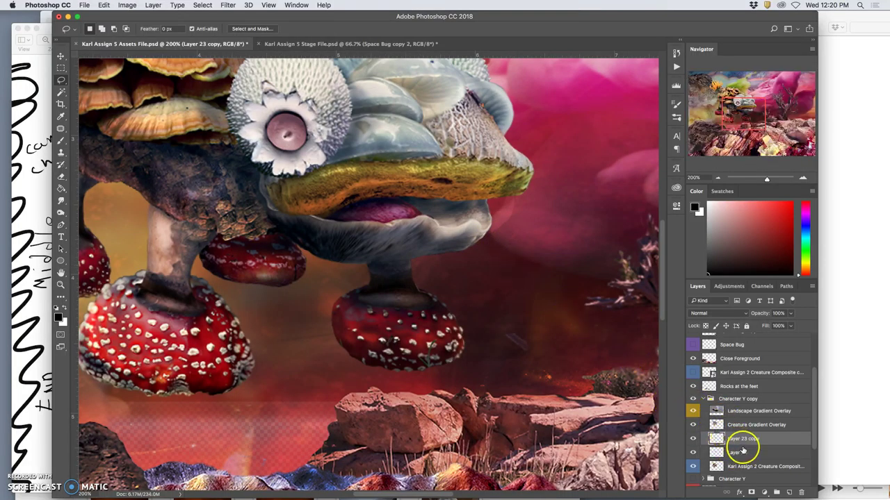
{"action": "double_click", "coordinate": [738, 452]}
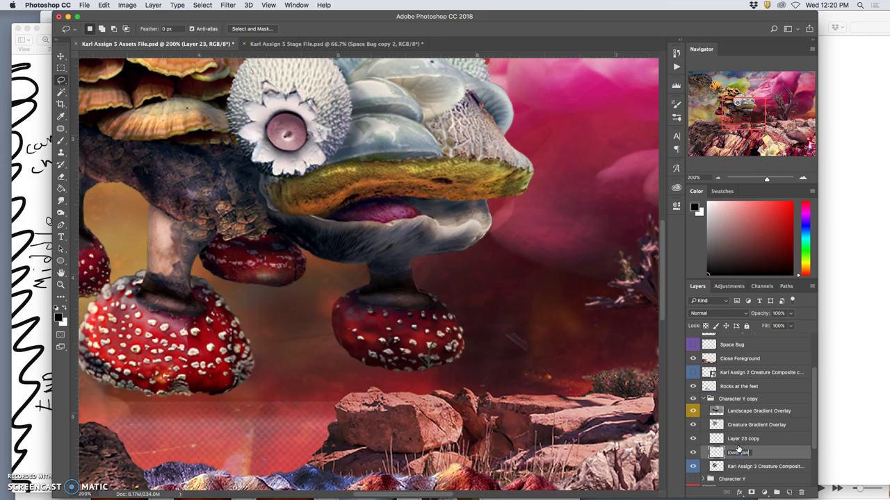
{"action": "left_click", "coordinate": [734, 439]}
{"action": "double_click", "coordinate": [738, 439]}
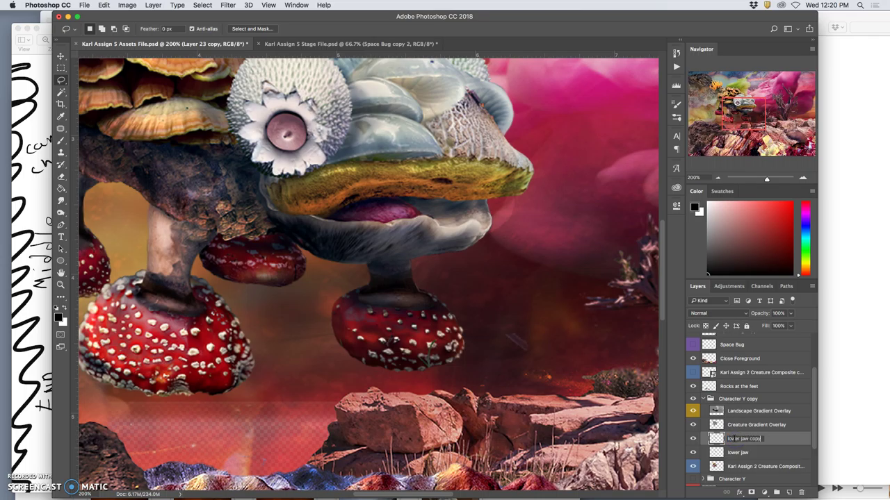
{"action": "left_click", "coordinate": [770, 442]}
- Turn the lower jaw and lower jaw copy layers off and on to compare the jaw positions
{"action": "left_click", "coordinate": [694, 439]}
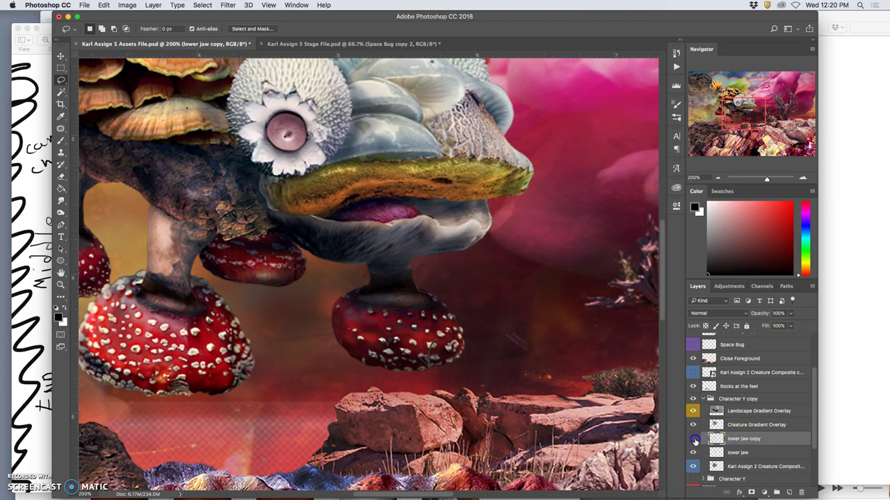
{"action": "left_click", "coordinate": [694, 452]}
{"action": "left_click", "coordinate": [694, 452]}
{"action": "left_click", "coordinate": [694, 450]}
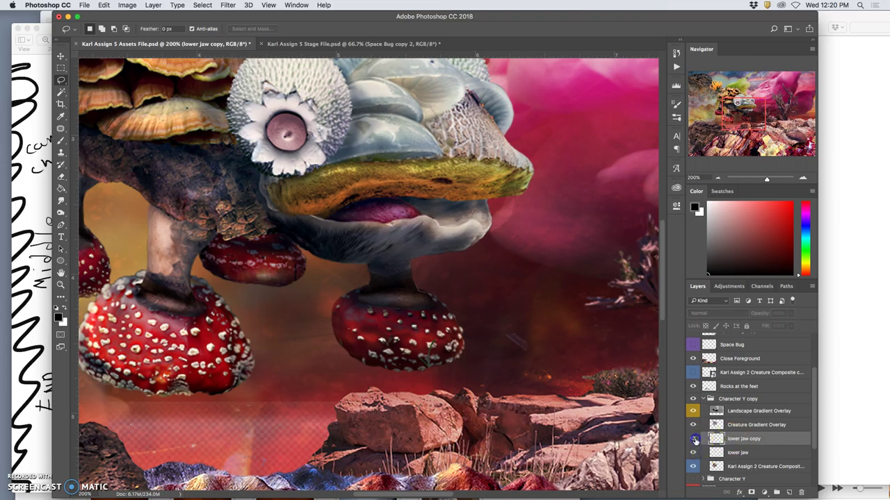
{"action": "left_click", "coordinate": [694, 440]}
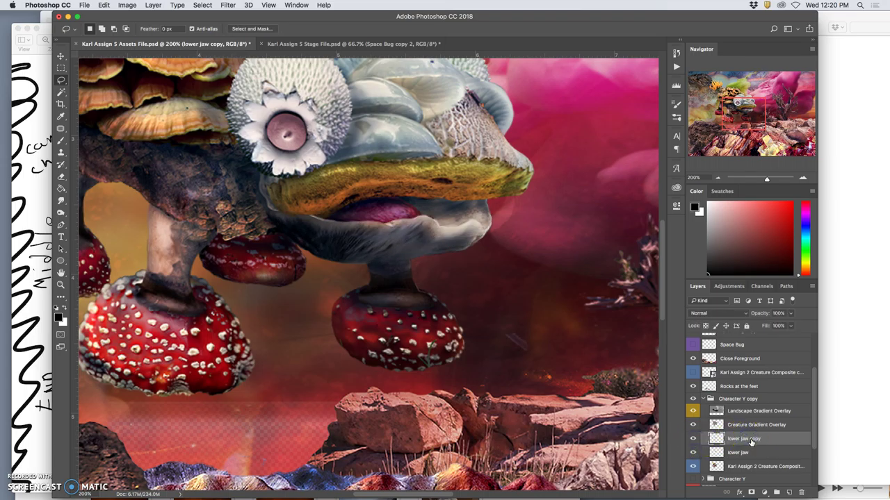
- Enlarge the lower jaw copy to about 107% width and 132% height, then distort its upper corners to fit beneath the upper lip
{"action": "key", "text": "ctrl+t"}
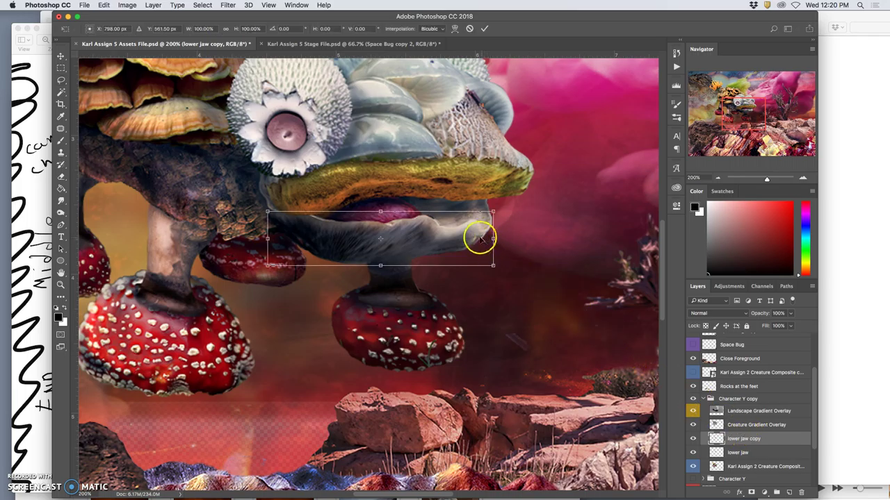
{"action": "left_click_drag", "start_coordinate": [496, 209], "coordinate": [508, 197]}
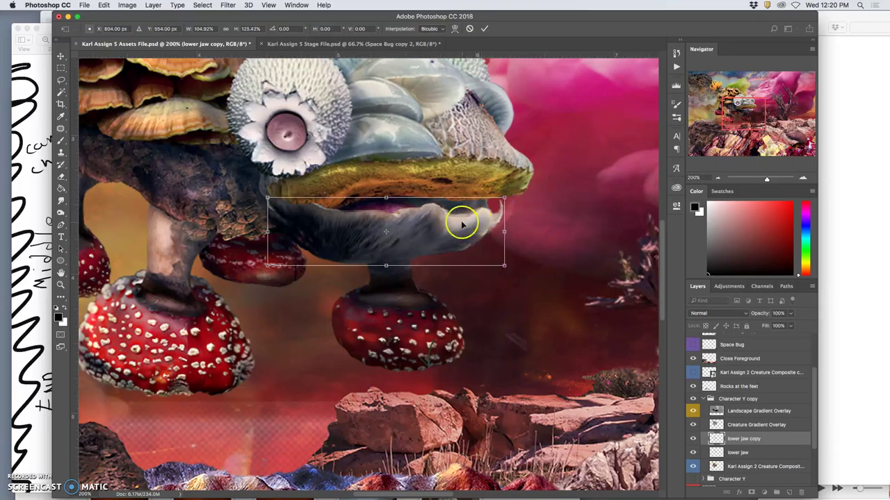
{"action": "left_click_drag", "start_coordinate": [386, 264], "coordinate": [386, 269]}
{"action": "left_click_drag", "start_coordinate": [271, 234], "coordinate": [263, 235]}
{"action": "right_click", "coordinate": [312, 209]}
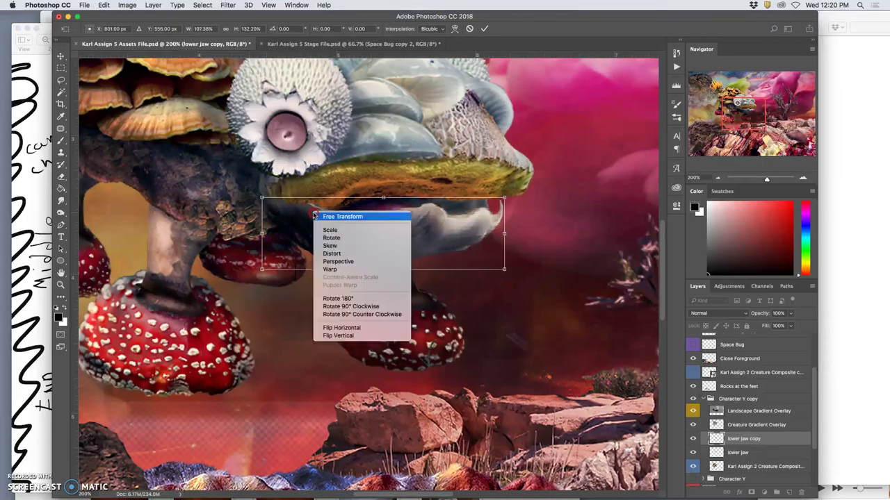
{"action": "left_click", "coordinate": [332, 255]}
{"action": "left_click_drag", "start_coordinate": [263, 199], "coordinate": [267, 206]}
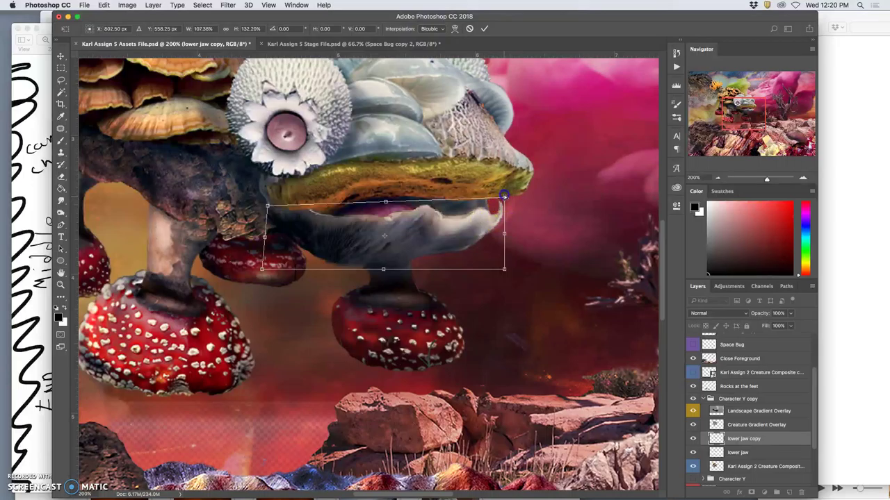
{"action": "left_click_drag", "start_coordinate": [503, 199], "coordinate": [503, 194]}
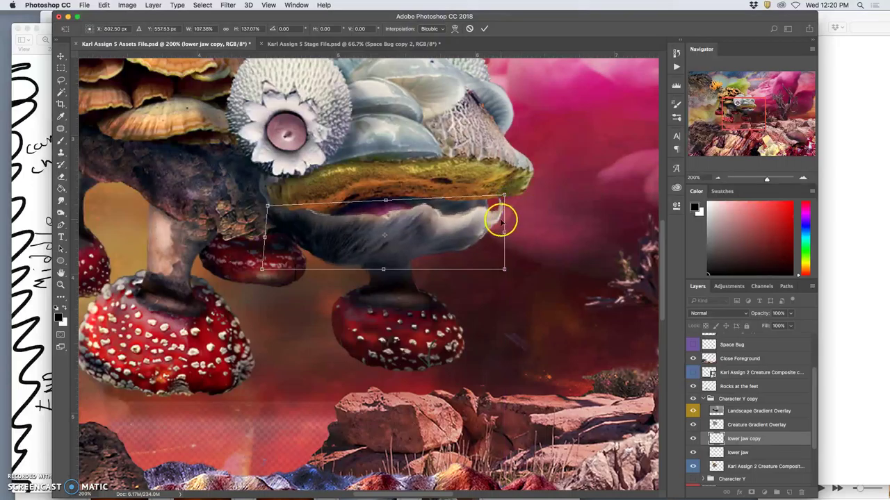
- Warp the front upper corner of the lower jaw copy inward so the jaw tip tucks under the upper lip
{"action": "right_click", "coordinate": [485, 221]}
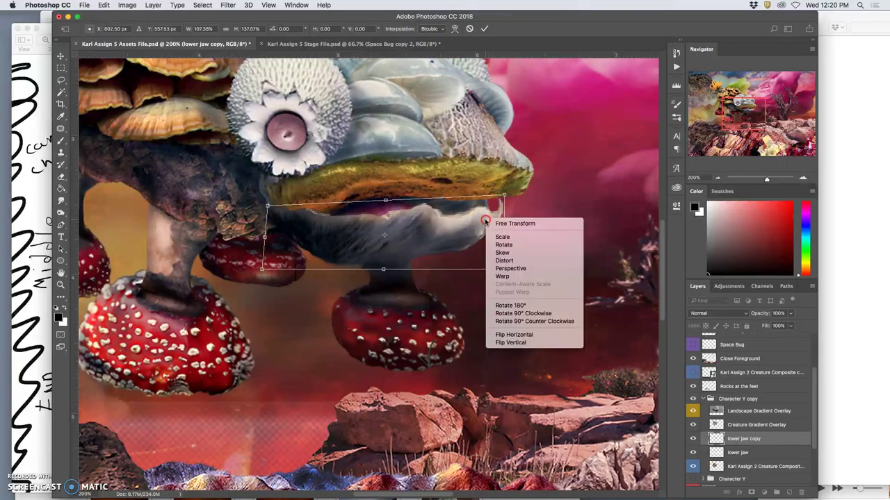
{"action": "left_click", "coordinate": [512, 276]}
{"action": "left_click_drag", "start_coordinate": [502, 202], "coordinate": [488, 197]}
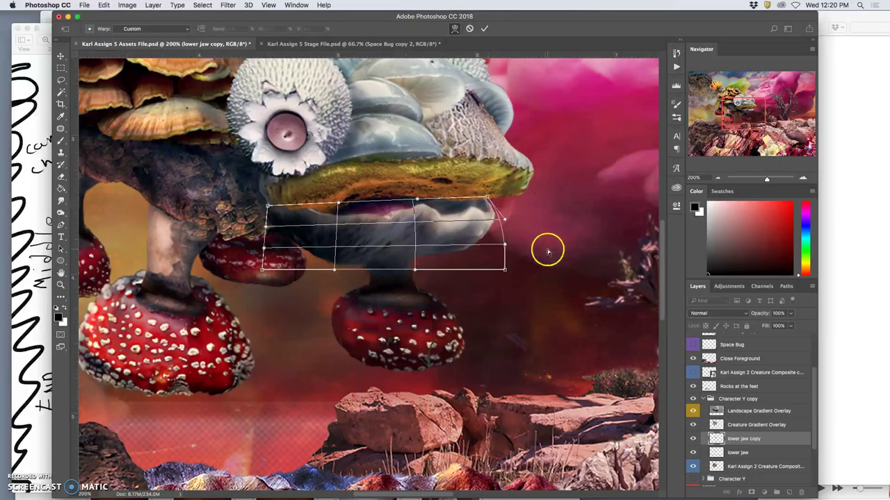
{"action": "key", "text": "Return"}
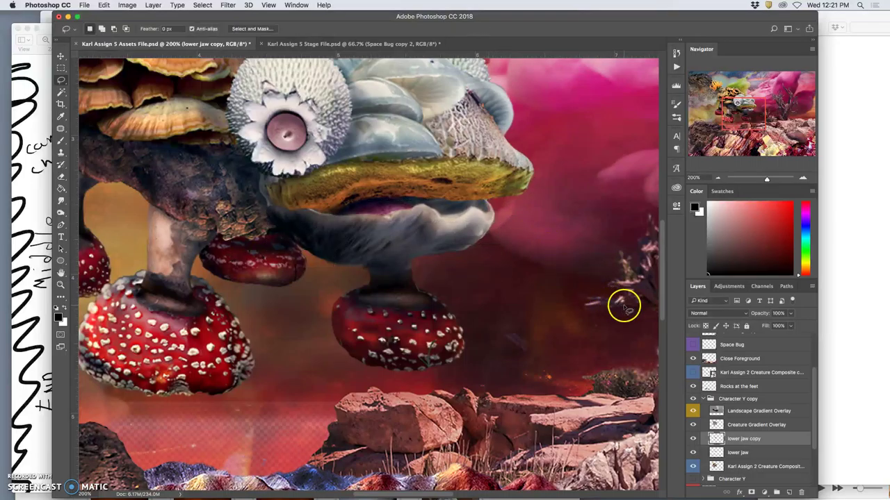
- Apply Smart Sharpen to the lower jaw copy with amount 184%, radius 3.2 px and reduce noise 43%
{"action": "left_click", "coordinate": [228, 6]}
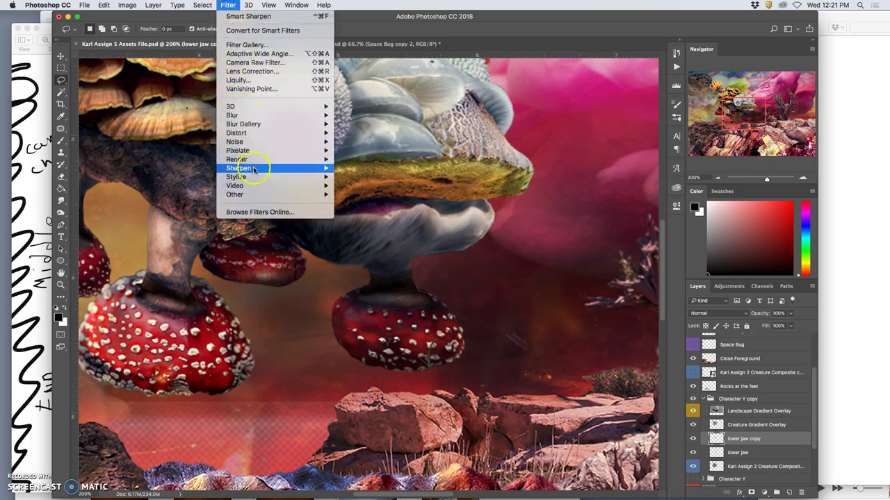
{"action": "mouse_move", "coordinate": [254, 171]}
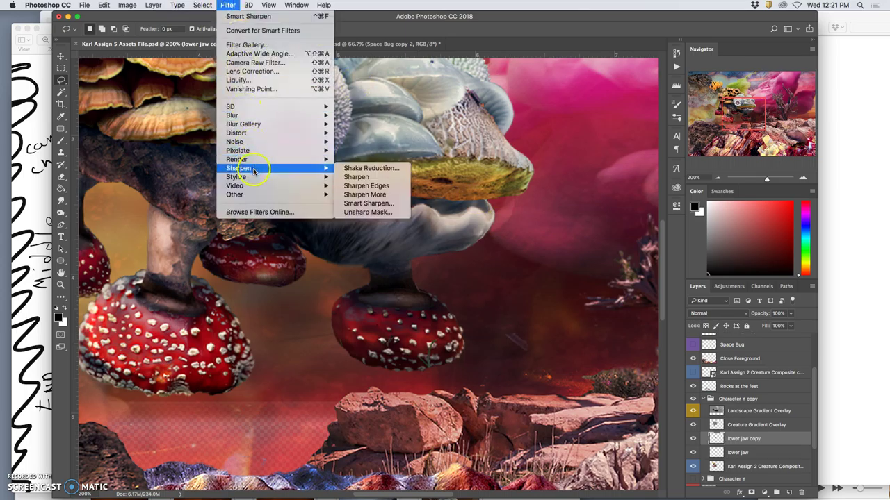
{"action": "left_click", "coordinate": [353, 203]}
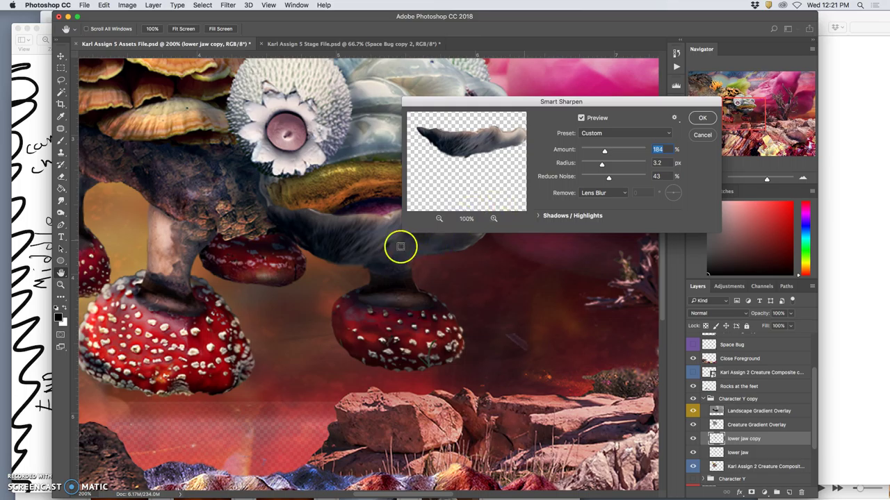
{"action": "left_click", "coordinate": [698, 119]}
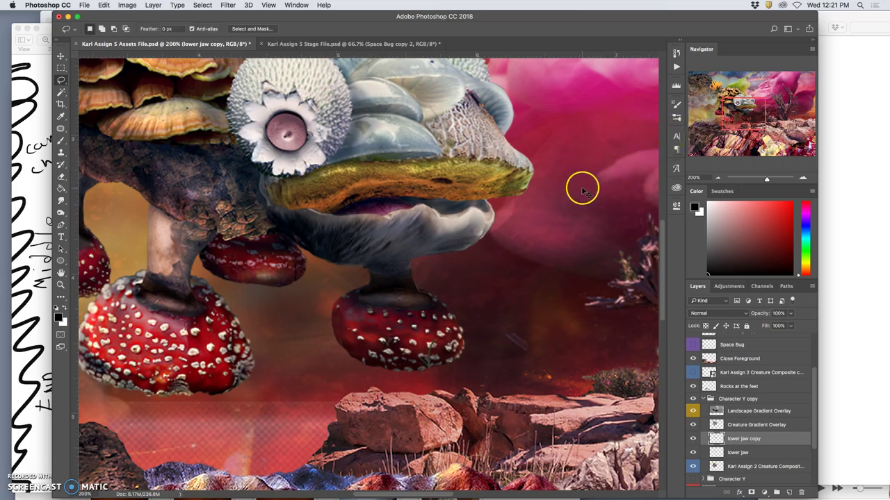
- Sharpen the lower jaw copy further with Unsharp Mask at amount 47%, radius 4.6 pixels and threshold 0
{"action": "left_click", "coordinate": [227, 6]}
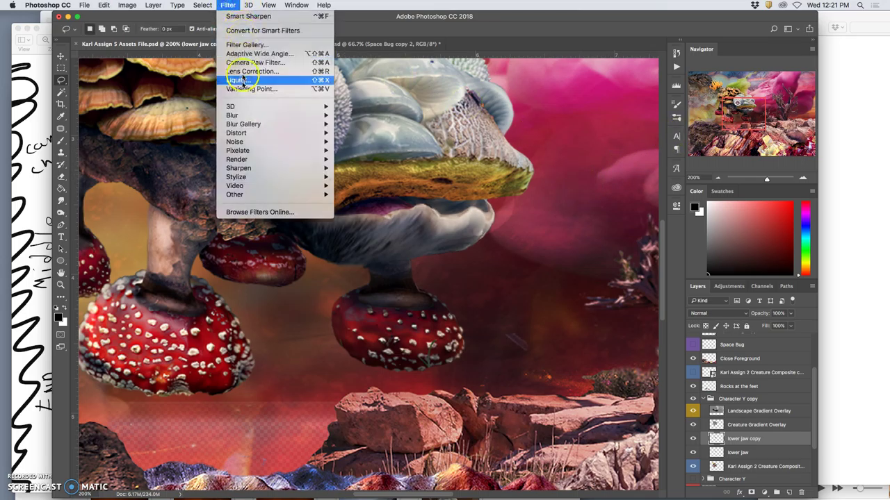
{"action": "mouse_move", "coordinate": [243, 169]}
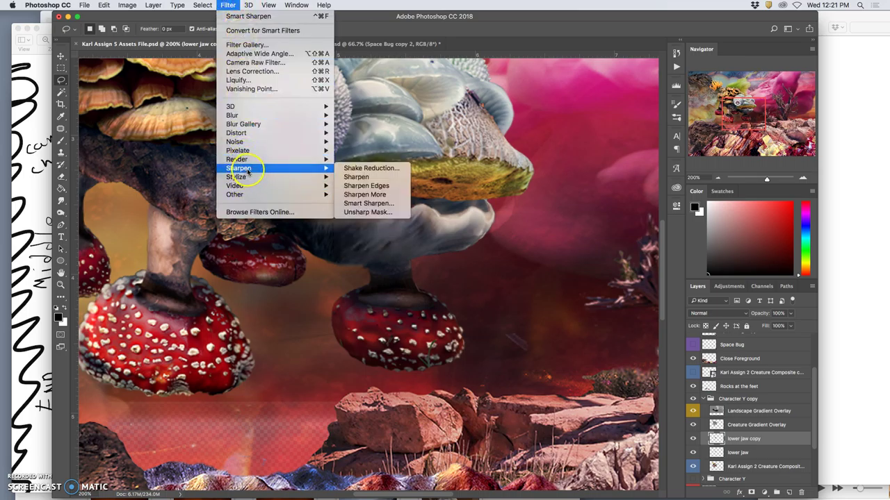
{"action": "left_click", "coordinate": [365, 213]}
{"action": "left_click_drag", "start_coordinate": [483, 148], "coordinate": [629, 112]}
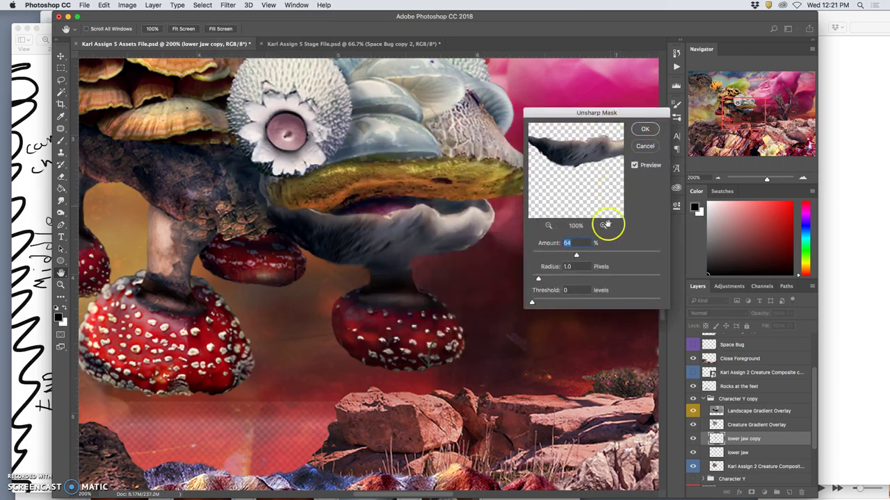
{"action": "left_click_drag", "start_coordinate": [576, 255], "coordinate": [556, 255]}
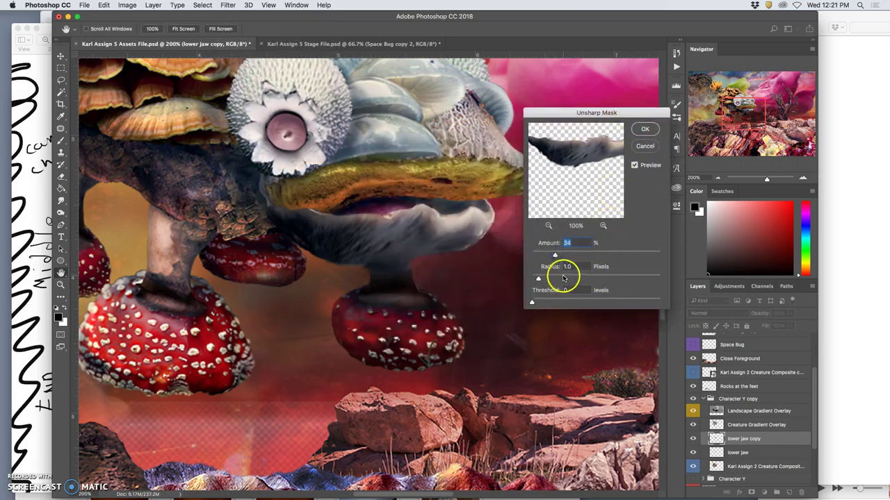
{"action": "left_click", "coordinate": [564, 278]}
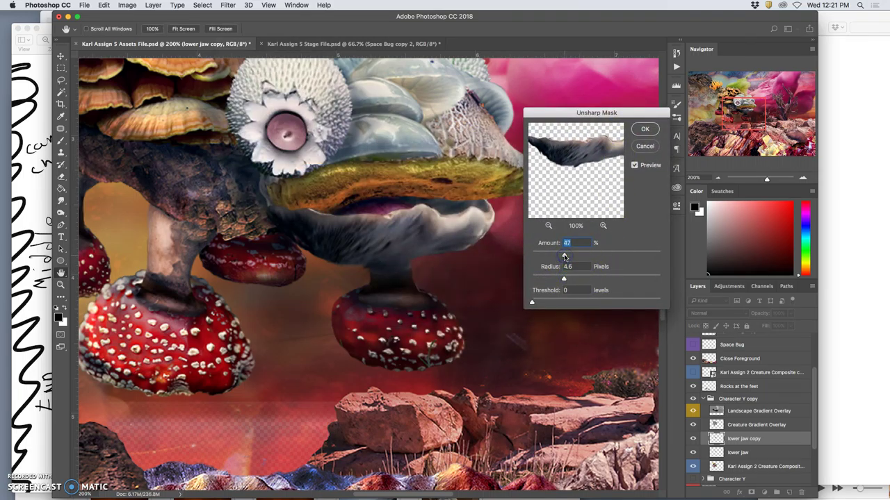
{"action": "left_click", "coordinate": [644, 128]}
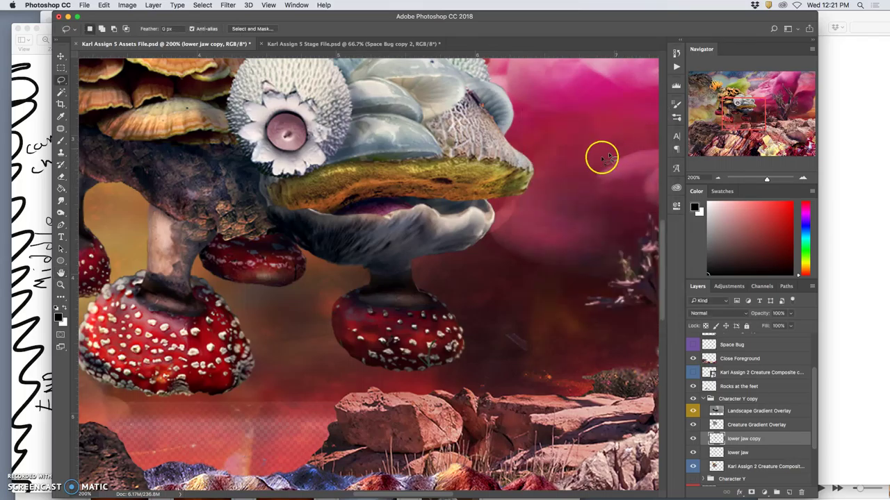
{"action": "key", "text": "super+z"}
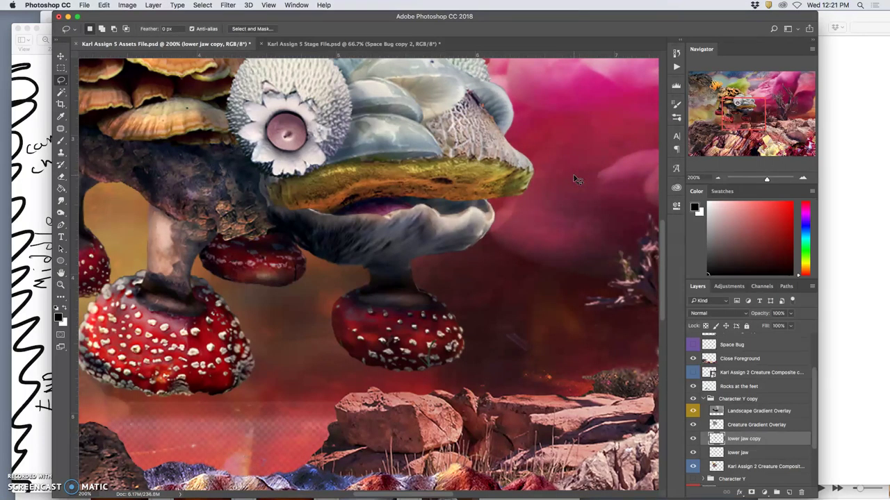
- Reapply the last Unsharp Mask to the lower jaw layer and compare it with the lower jaw copy by toggling the copy's visibility
{"action": "left_click", "coordinate": [737, 453]}
{"action": "left_click", "coordinate": [692, 439]}
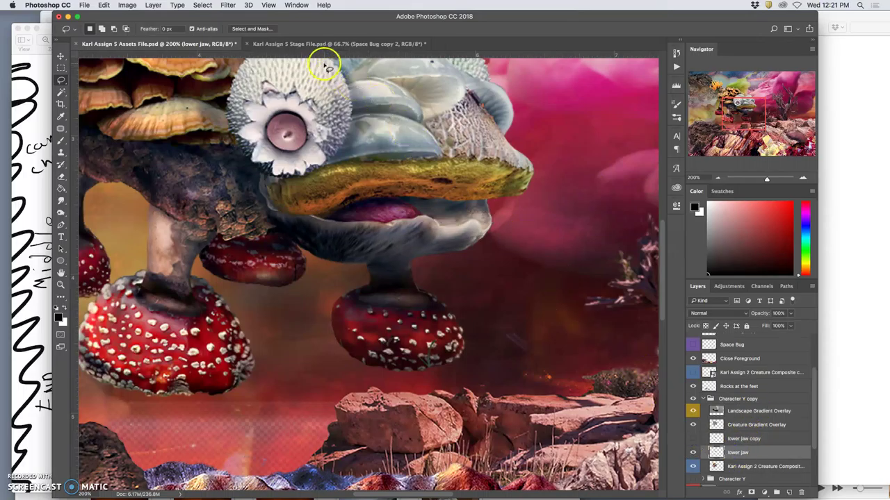
{"action": "left_click", "coordinate": [220, 6]}
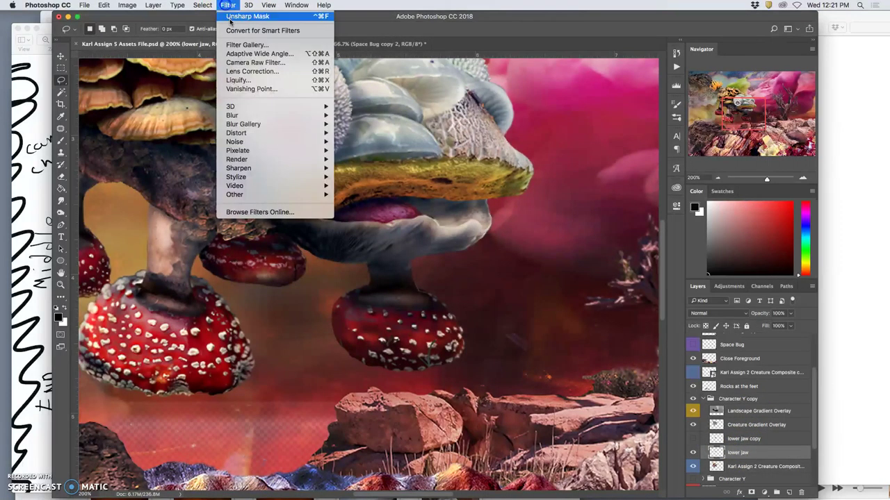
{"action": "left_click", "coordinate": [220, 5]}
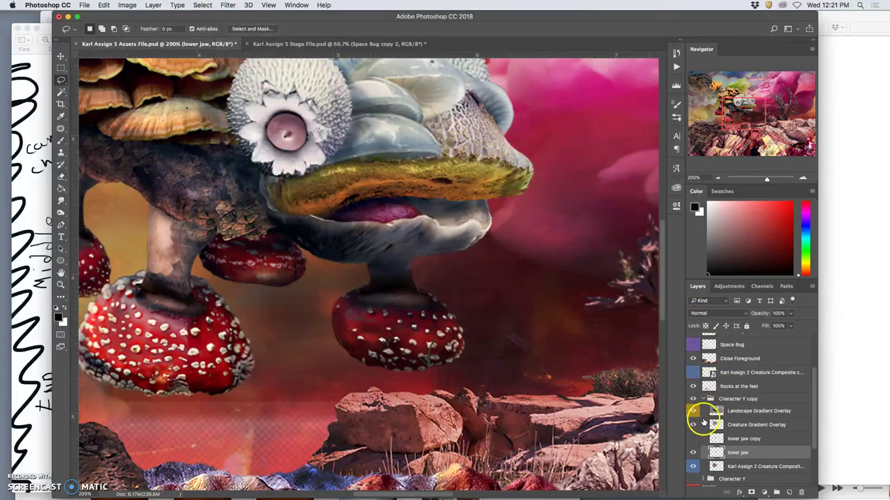
{"action": "left_click", "coordinate": [692, 439]}
{"action": "left_click", "coordinate": [693, 439]}
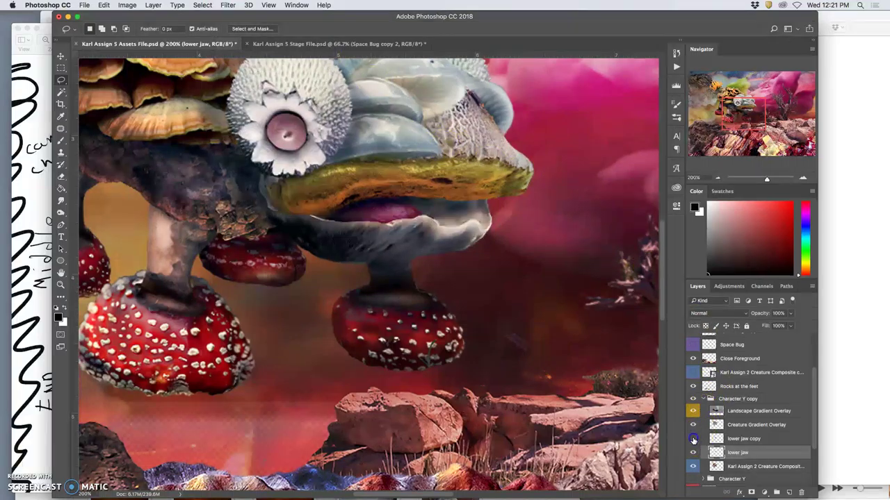
{"action": "left_click", "coordinate": [693, 439]}
{"action": "left_click", "coordinate": [693, 439]}
{"action": "left_click", "coordinate": [693, 439]}
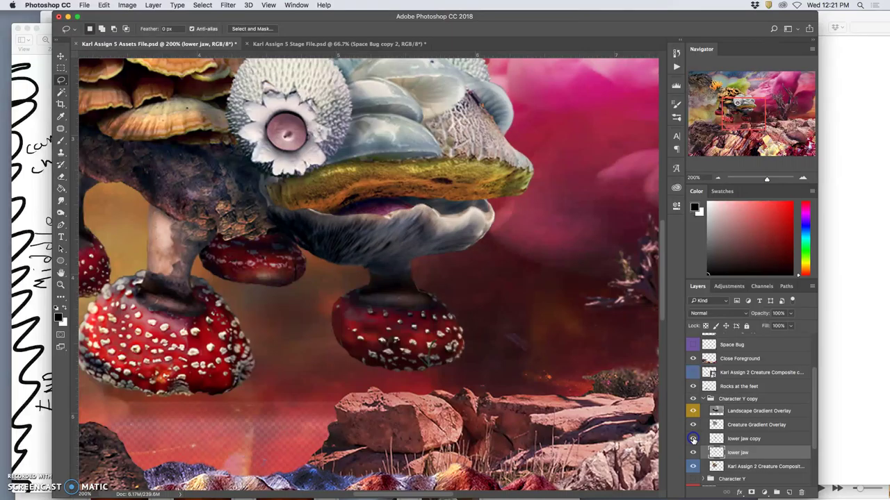
- Erase a small spot on the lower jaw copy where it meets the upper lip near the back of the mouth
{"action": "left_click", "coordinate": [735, 438]}
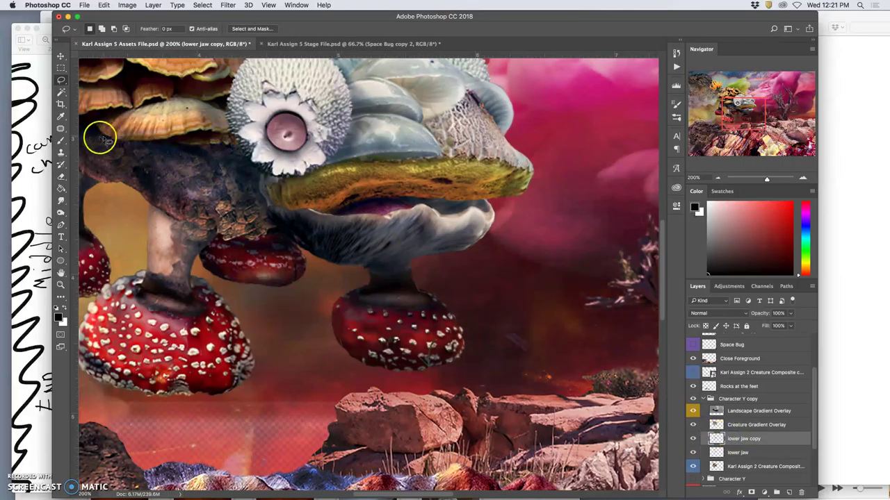
{"action": "left_click", "coordinate": [61, 178]}
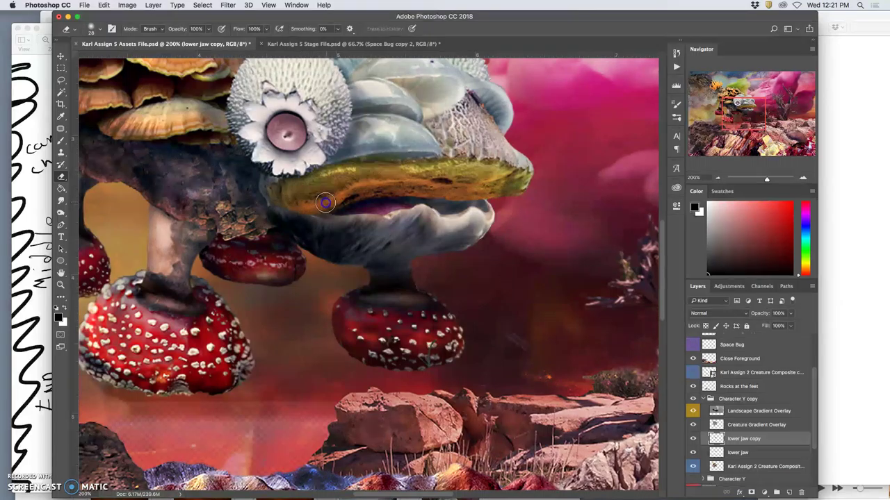
{"action": "left_click", "coordinate": [325, 203]}
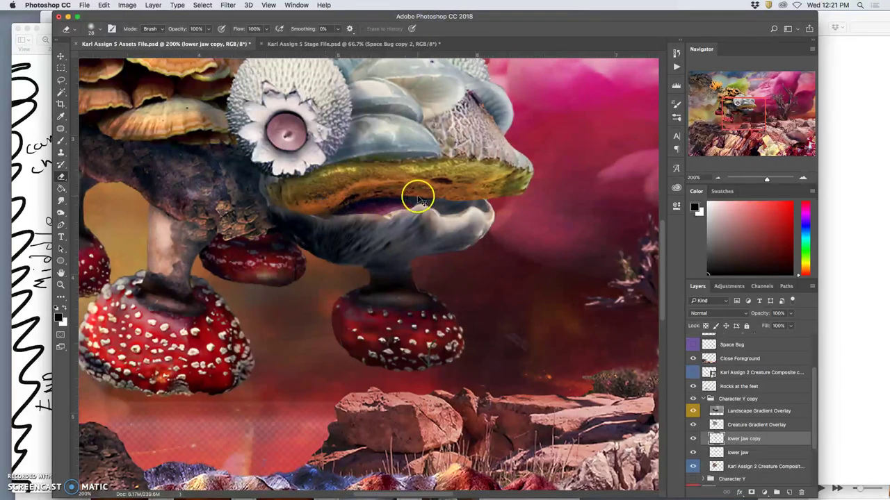
- Turn the creature base, lower jaw and lower jaw copy layers off and on to compare the mouth positions
{"action": "left_click", "coordinate": [695, 455]}
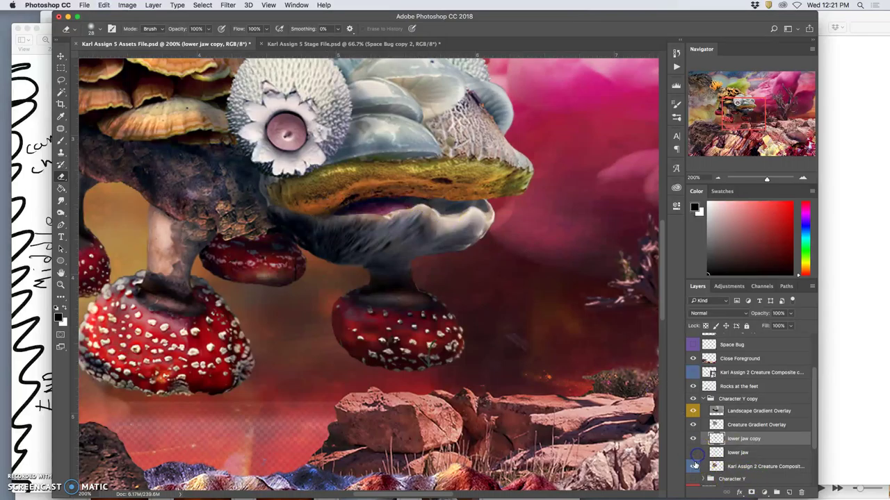
{"action": "left_click", "coordinate": [695, 466]}
{"action": "left_click", "coordinate": [695, 465]}
{"action": "left_click", "coordinate": [694, 443]}
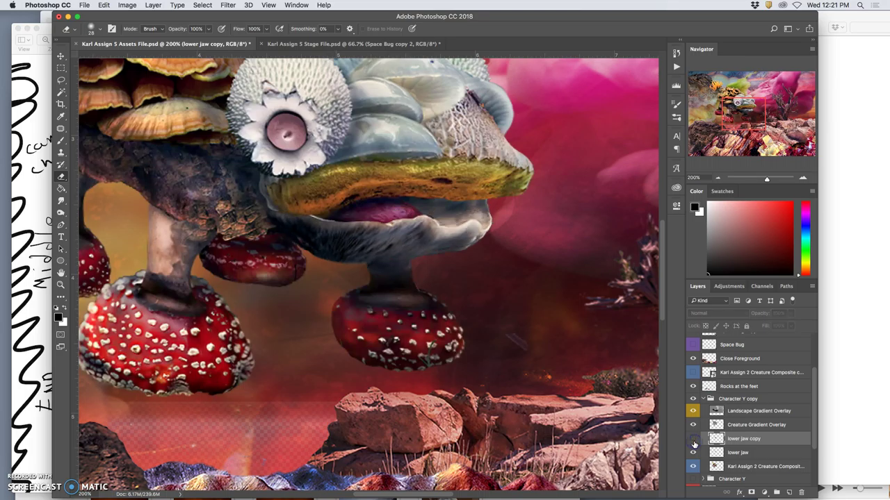
{"action": "left_click", "coordinate": [693, 443]}
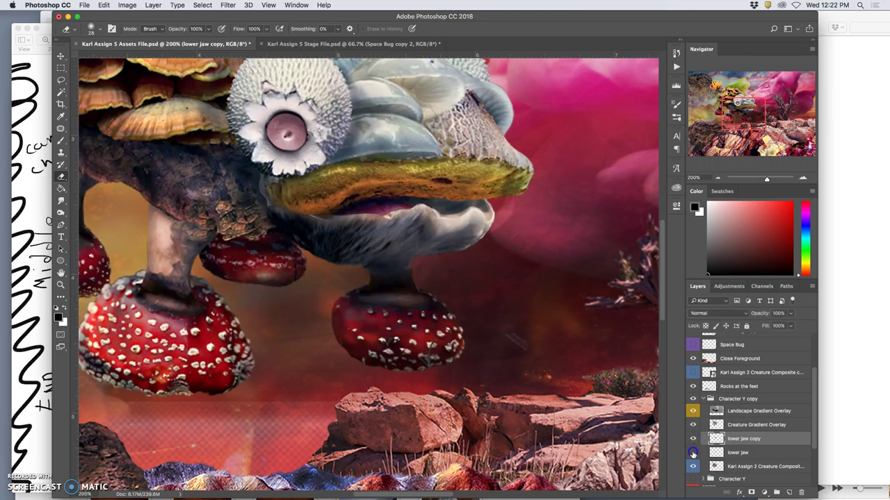
{"action": "left_click", "coordinate": [693, 442]}
{"action": "left_click", "coordinate": [693, 442]}
{"action": "left_click", "coordinate": [693, 442]}
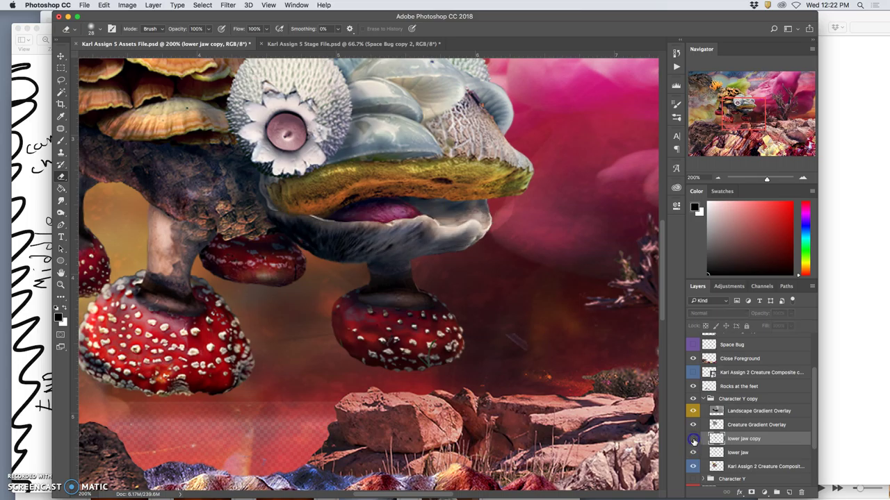
{"action": "left_click", "coordinate": [693, 453]}
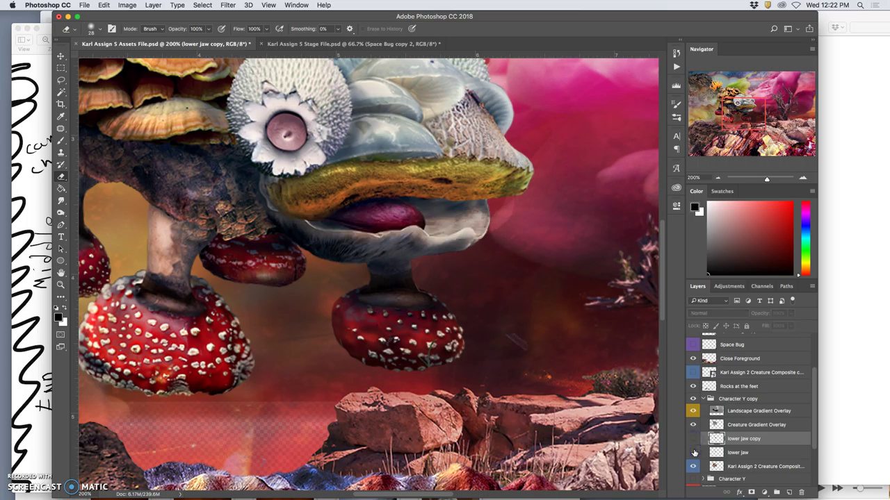
{"action": "left_click", "coordinate": [693, 452]}
{"action": "left_click", "coordinate": [693, 439]}
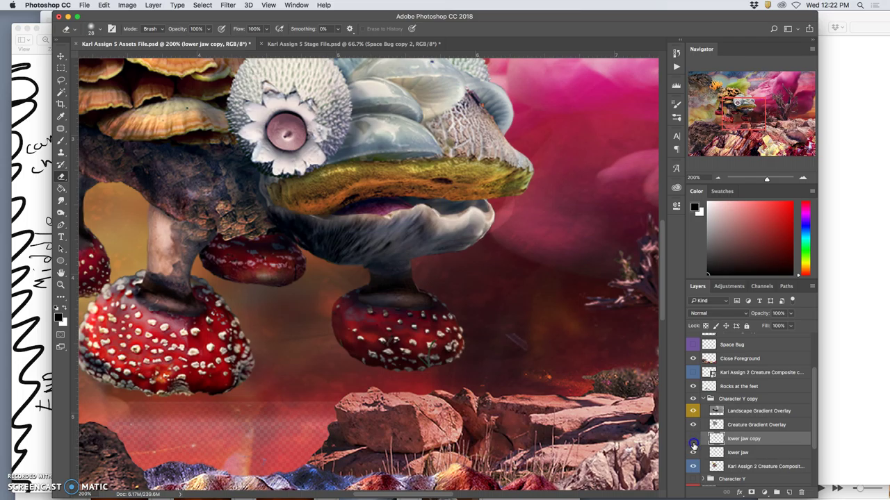
{"action": "left_click", "coordinate": [693, 441]}
{"action": "left_click", "coordinate": [693, 441]}
{"action": "left_click", "coordinate": [693, 442]}
{"action": "left_click", "coordinate": [693, 441]}
- Duplicate the lower jaw copy and warp the duplicate's upper edge and front tip upward to close the mouth against the upper lip
{"action": "key", "text": "super+j"}
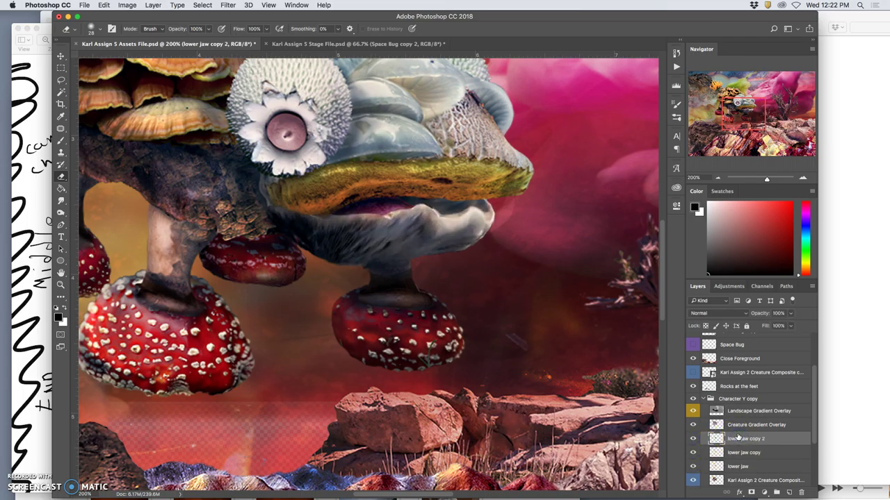
{"action": "key", "text": "super+t"}
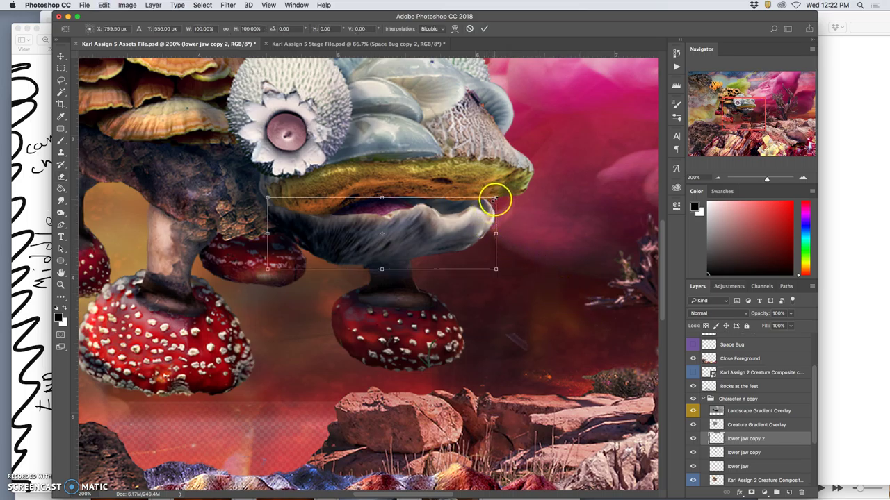
{"action": "right_click", "coordinate": [481, 218]}
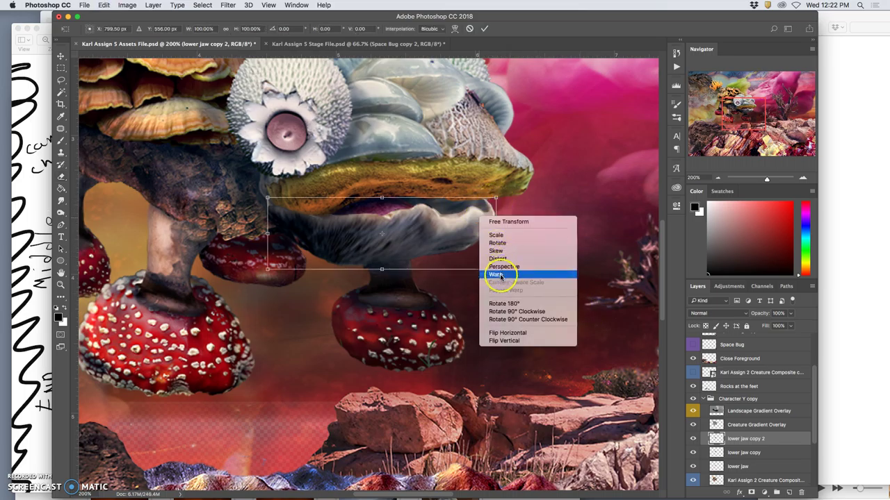
{"action": "left_click", "coordinate": [496, 274]}
{"action": "left_click_drag", "start_coordinate": [421, 220], "coordinate": [430, 188]}
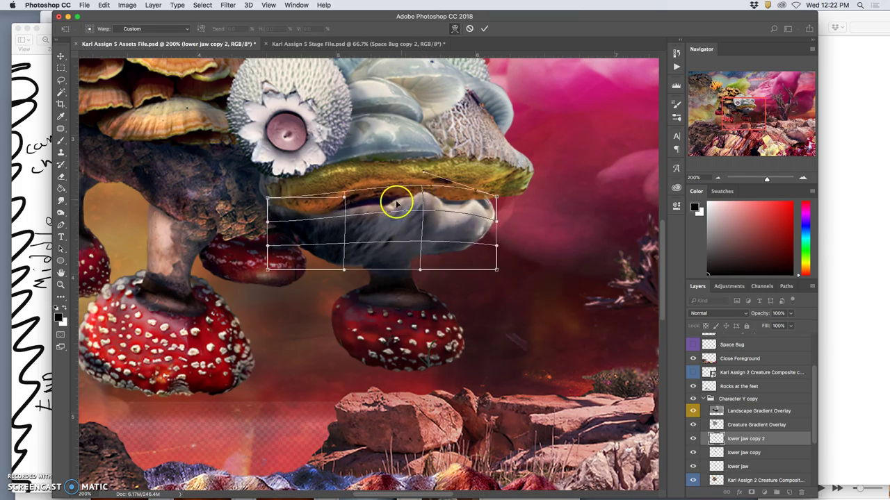
{"action": "left_click_drag", "start_coordinate": [363, 210], "coordinate": [363, 207]}
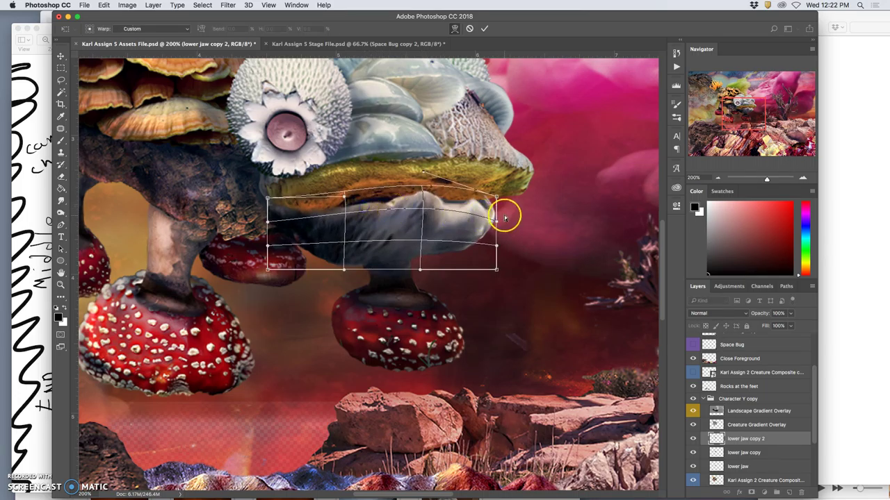
{"action": "left_click_drag", "start_coordinate": [495, 215], "coordinate": [492, 207]}
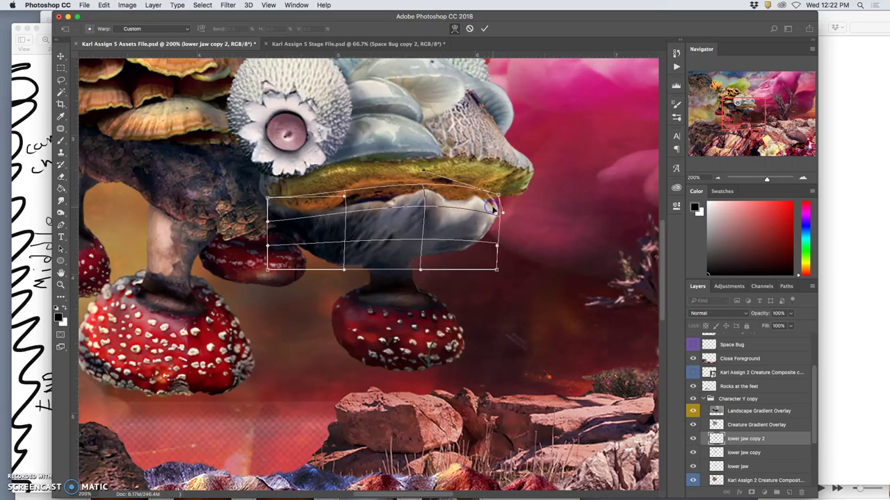
{"action": "key", "text": "Return"}
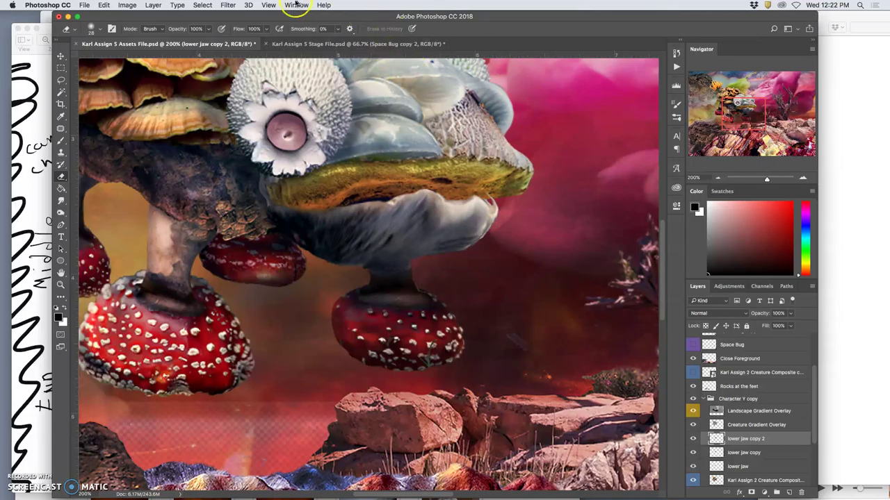
- Reapply the last Unsharp Mask to lower jaw copy 2 and erase the stray edge at the jaw's front tip
{"action": "left_click", "coordinate": [229, 6]}
{"action": "left_click", "coordinate": [233, 16]}
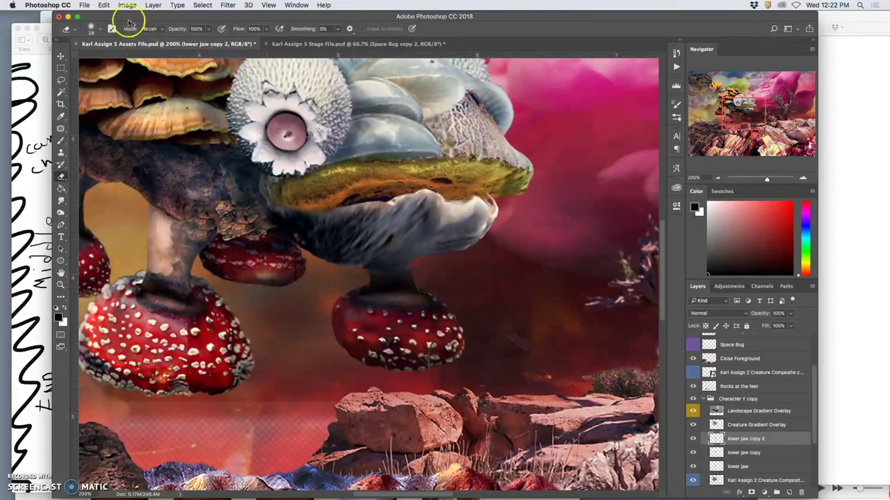
{"action": "left_click", "coordinate": [103, 31]}
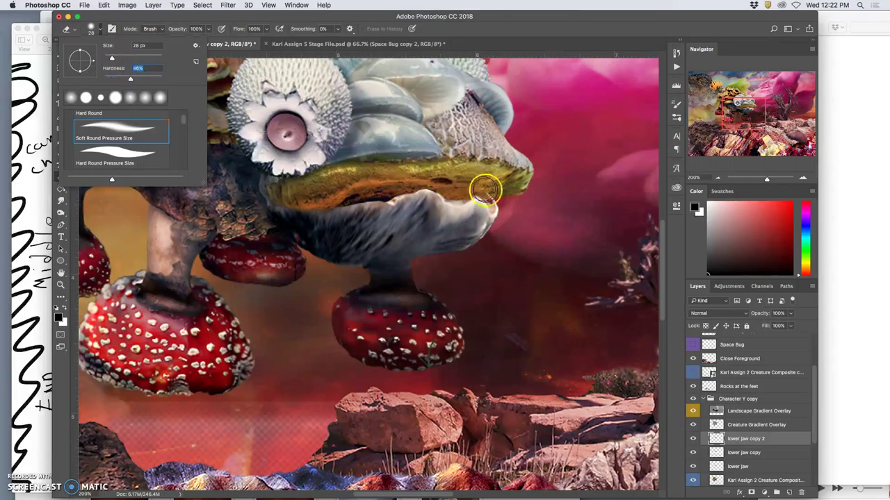
{"action": "mouse_move", "coordinate": [506, 194]}
{"action": "left_mouse_down"}
{"action": "mouse_move", "coordinate": [496, 195]}
{"action": "mouse_move", "coordinate": [502, 199]}
{"action": "left_mouse_up"}
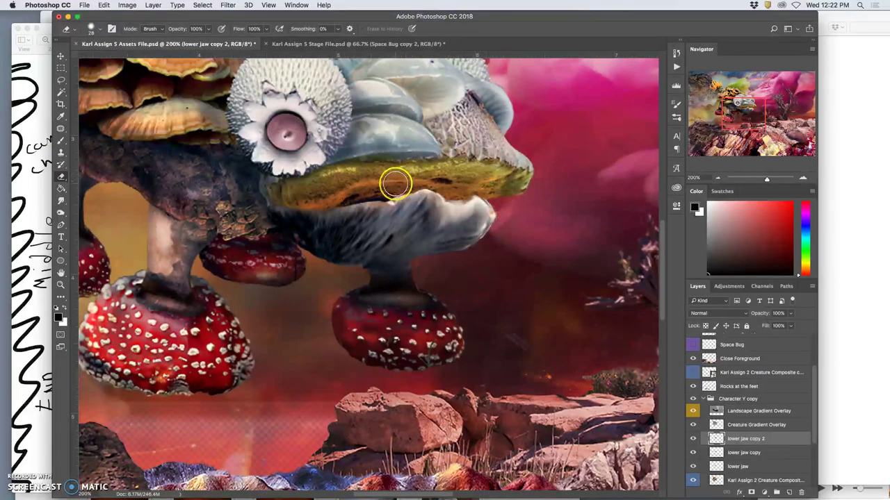
- Erase the stray edge of lower jaw copy 2 where it meets the middle of the upper lip
{"action": "left_click_drag", "start_coordinate": [386, 191], "coordinate": [392, 184]}
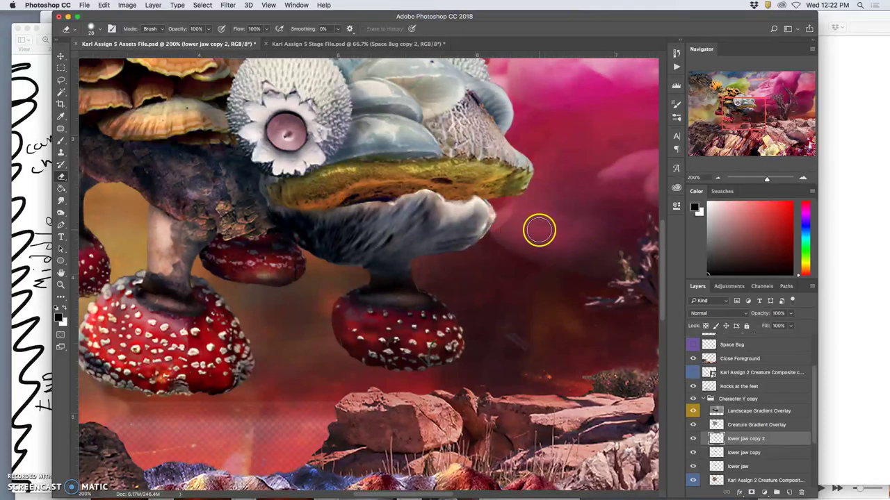
{"action": "key", "text": "super+minus"}
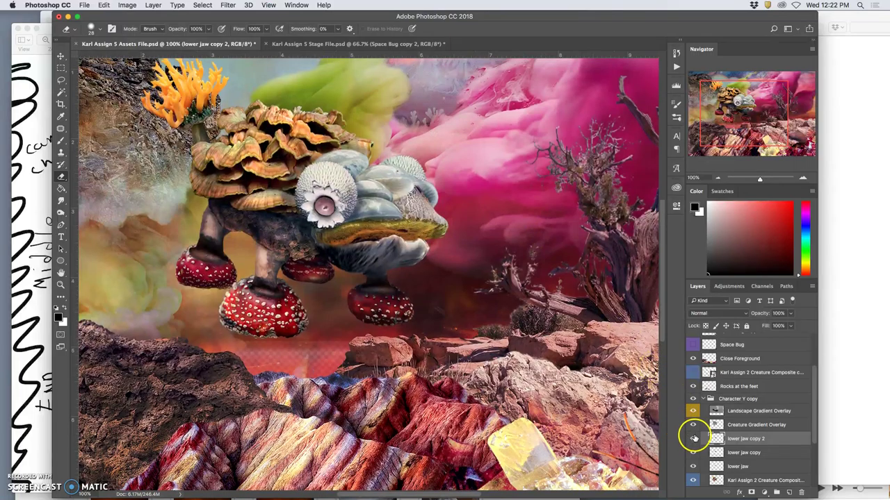
- Turn the lower jaw copy 2 and lower jaw copy layers off and on to compare the mouth positions
{"action": "left_click", "coordinate": [692, 438]}
{"action": "left_click", "coordinate": [693, 453]}
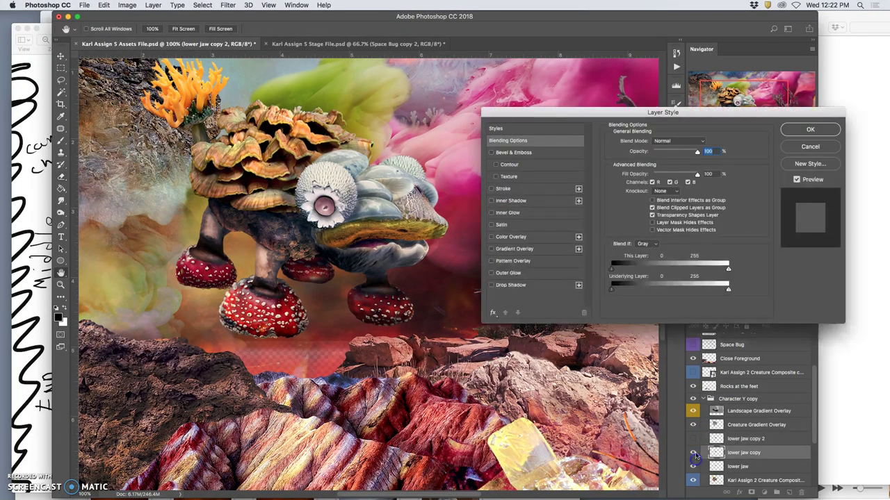
{"action": "double_click", "coordinate": [716, 452]}
{"action": "left_click", "coordinate": [811, 146]}
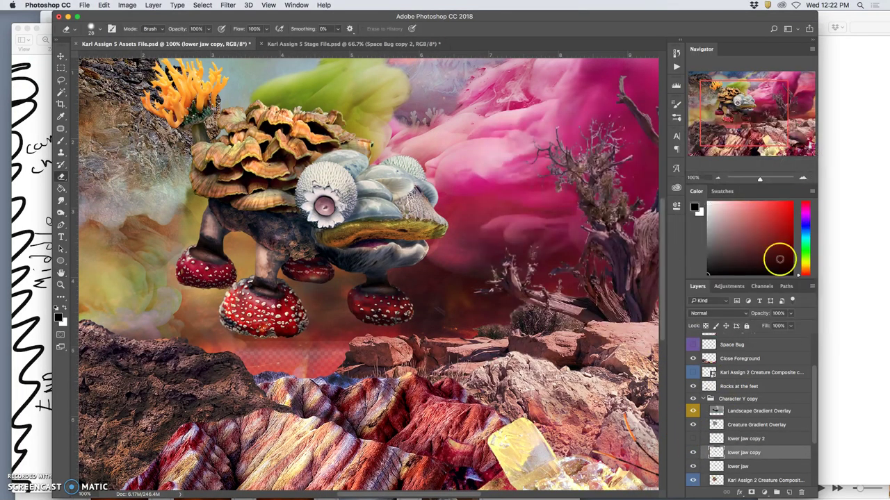
{"action": "left_click", "coordinate": [692, 438]}
{"action": "left_click", "coordinate": [692, 440]}
{"action": "left_click", "coordinate": [693, 453]}
{"action": "left_click", "coordinate": [693, 453]}
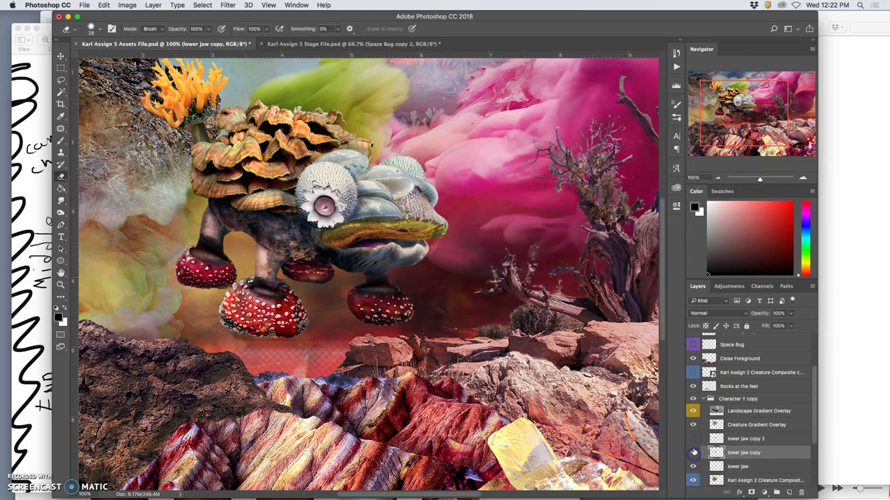
{"action": "left_click", "coordinate": [692, 453]}
{"action": "left_click", "coordinate": [693, 440]}
{"action": "left_click", "coordinate": [693, 451]}
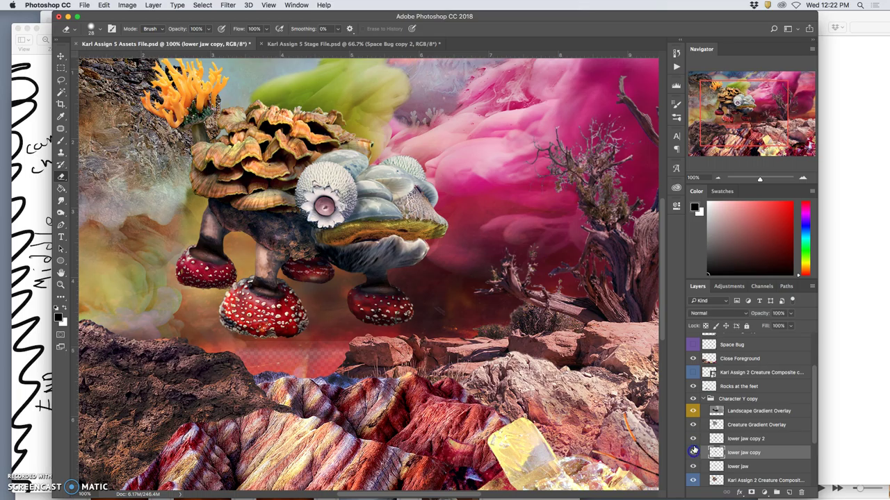
- Hide lower jaw copy 2, flick lower jaw copy off and on repeatedly to preview the mouth motion, and show both layers again
{"action": "left_click", "coordinate": [693, 439]}
{"action": "left_click", "coordinate": [693, 453]}
{"action": "left_click", "coordinate": [693, 453]}
{"action": "left_click", "coordinate": [693, 452]}
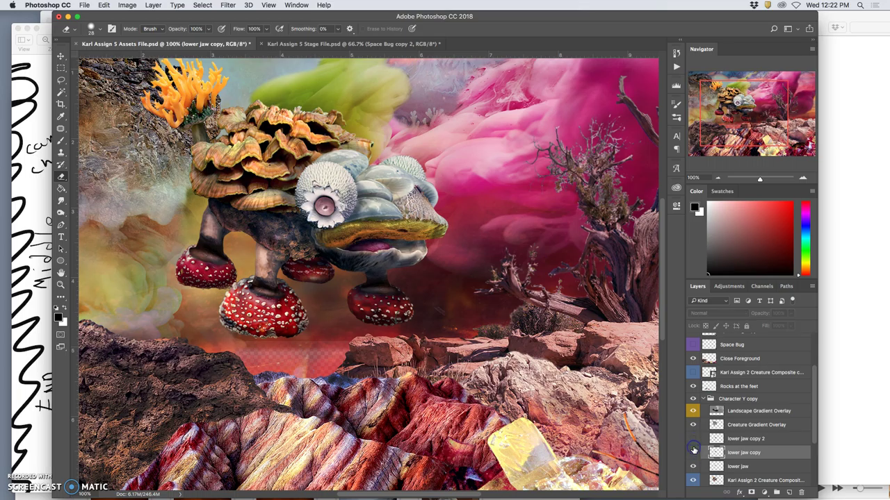
{"action": "left_click", "coordinate": [693, 453]}
{"action": "left_click", "coordinate": [693, 452]}
{"action": "left_click", "coordinate": [693, 452]}
{"action": "left_click", "coordinate": [693, 452]}
{"action": "left_click", "coordinate": [693, 452]}
{"action": "left_click", "coordinate": [693, 452]}
{"action": "left_click", "coordinate": [693, 452]}
{"action": "left_click", "coordinate": [693, 453]}
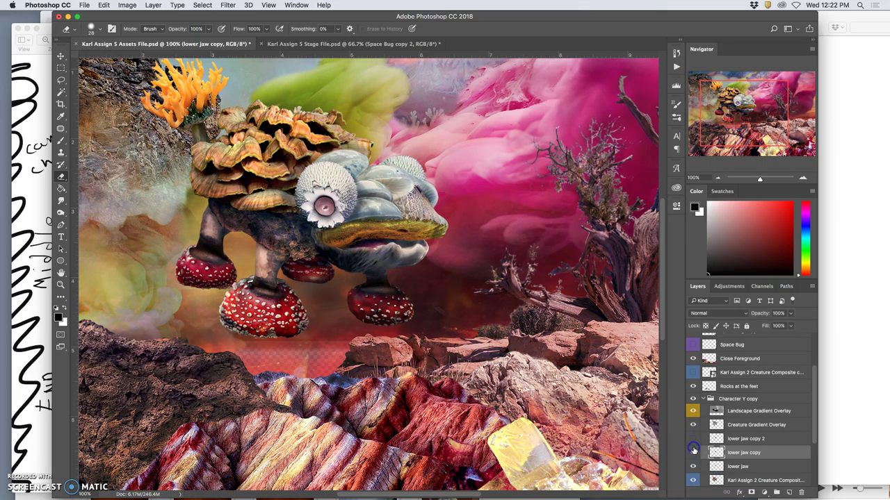
{"action": "left_click", "coordinate": [693, 452]}
{"action": "left_click", "coordinate": [693, 453]}
{"action": "left_click", "coordinate": [693, 453]}
{"action": "left_click", "coordinate": [693, 453]}
{"action": "left_click", "coordinate": [693, 452]}
{"action": "left_click", "coordinate": [693, 452]}
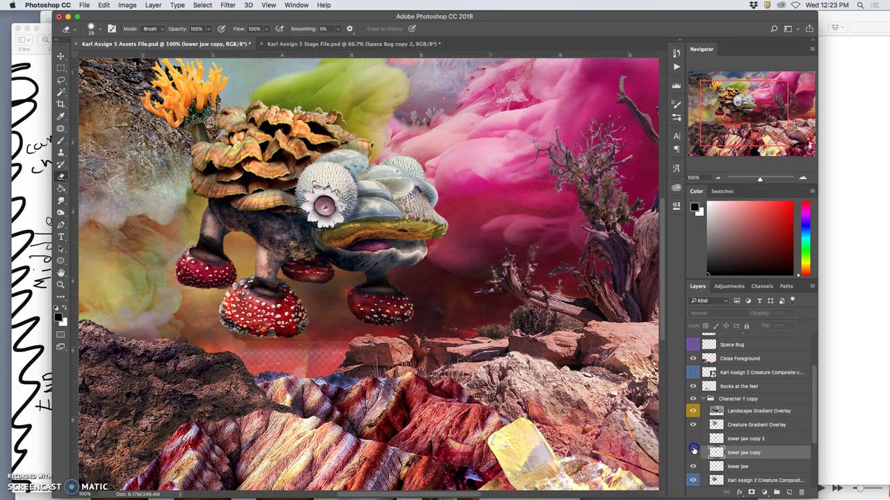
{"action": "left_click", "coordinate": [692, 452]}
{"action": "left_click", "coordinate": [694, 439]}
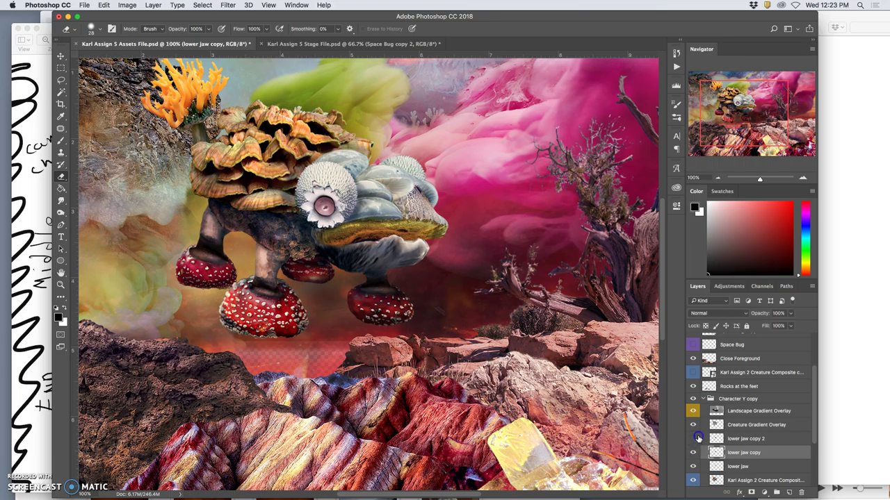
{"action": "left_click", "coordinate": [697, 438]}
{"action": "left_click", "coordinate": [696, 438]}
- Assign the orange label colour to the lower jaw copy 2, lower jaw copy and lower jaw layers
{"action": "left_click", "coordinate": [727, 438]}
{"action": "right_click", "coordinate": [693, 438]}
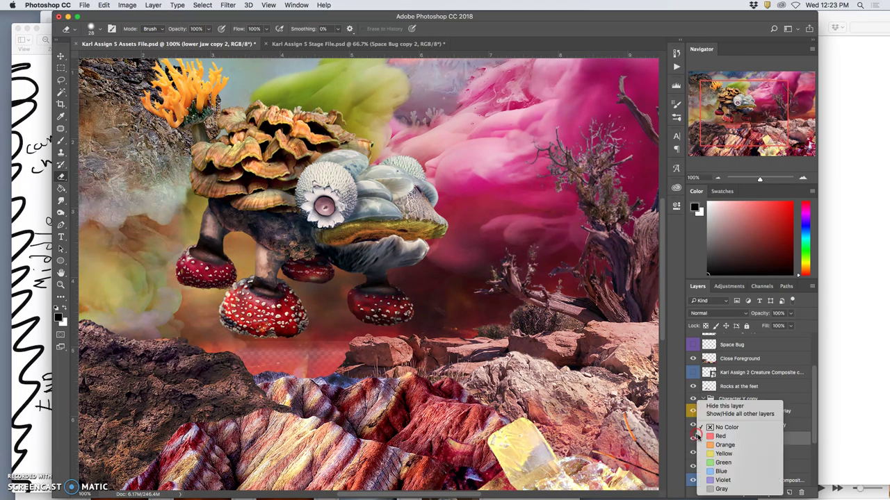
{"action": "left_click", "coordinate": [710, 444]}
{"action": "right_click", "coordinate": [699, 453]}
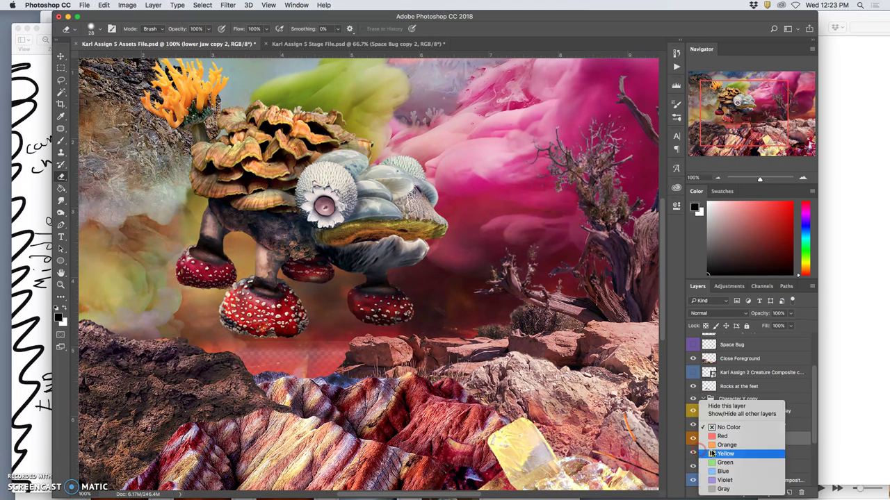
{"action": "left_click", "coordinate": [719, 446]}
{"action": "right_click", "coordinate": [697, 464]}
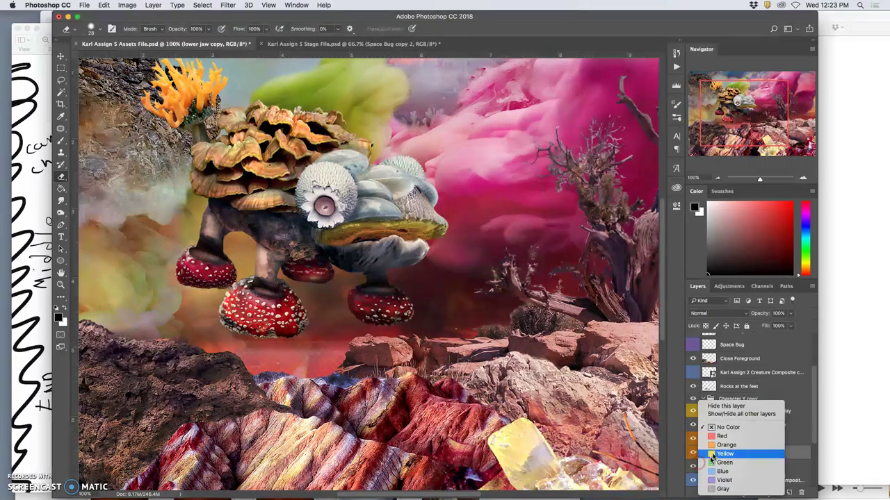
{"action": "left_click", "coordinate": [737, 456]}
- Group the three lower jaw layers as "Jaw Group" and give the group the orange label colour
{"action": "scroll", "coordinate": [756, 463], "scroll_direction": "down", "scroll_amount": 2}
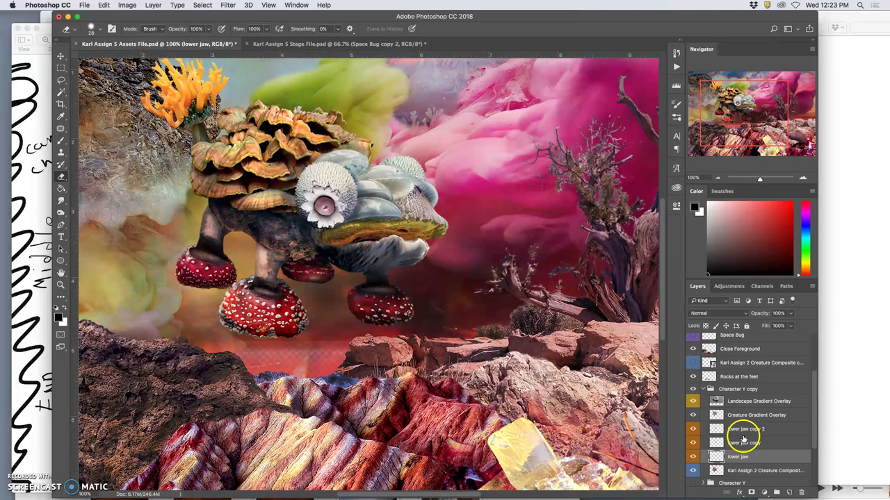
{"action": "left_click", "coordinate": [742, 431], "text": "shift"}
{"action": "left_click", "coordinate": [776, 492]}
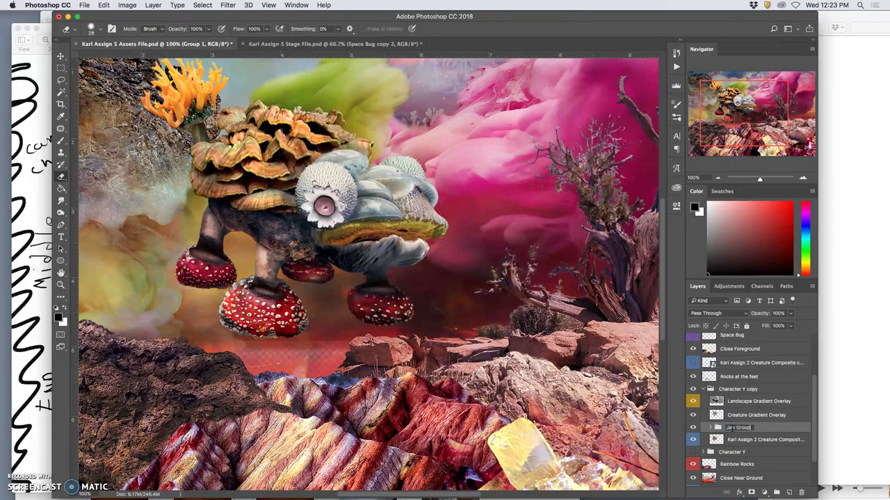
{"action": "right_click", "coordinate": [694, 427]}
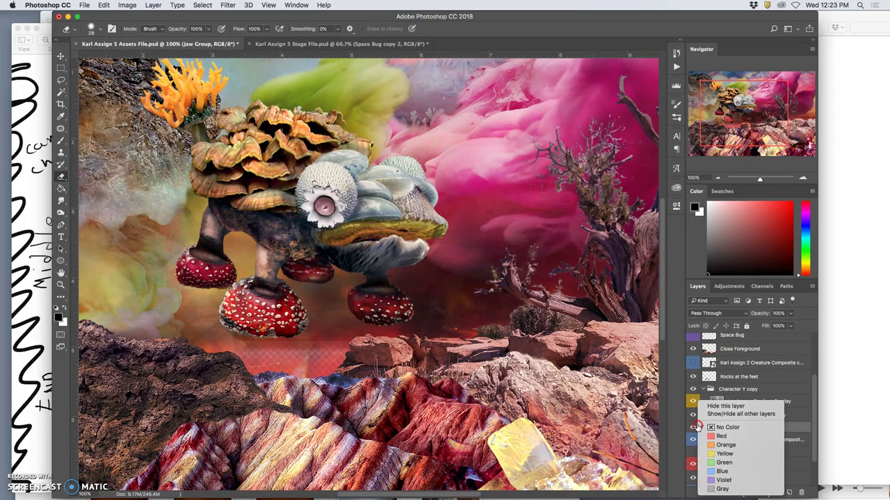
{"action": "left_click", "coordinate": [713, 444]}
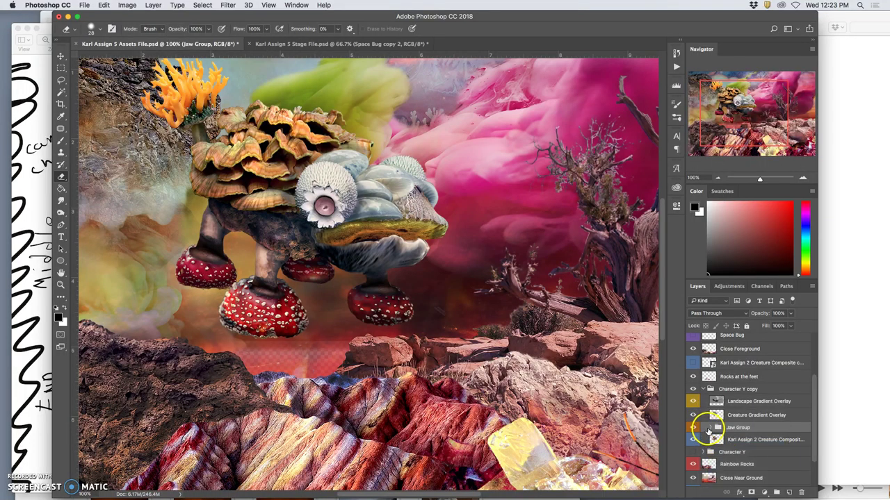
- Expand Jaw Group to check its layers, flick lower jaw copy 2 off and on, and collapse the group
{"action": "left_click", "coordinate": [710, 428]}
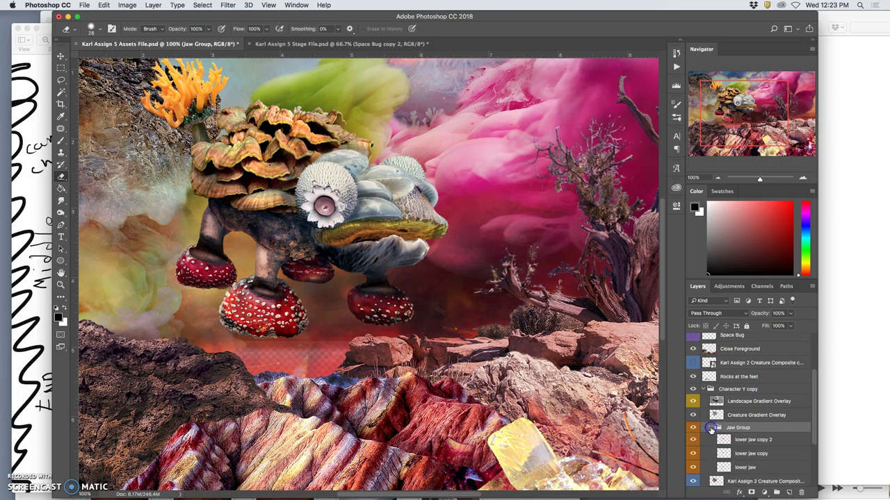
{"action": "left_click", "coordinate": [694, 440]}
{"action": "left_click", "coordinate": [695, 441]}
{"action": "left_click", "coordinate": [710, 427]}
- Outline the creature's large front eye with the Lasso tool on the Creature Composite layer inside Character Y copy
{"action": "left_click", "coordinate": [730, 441]}
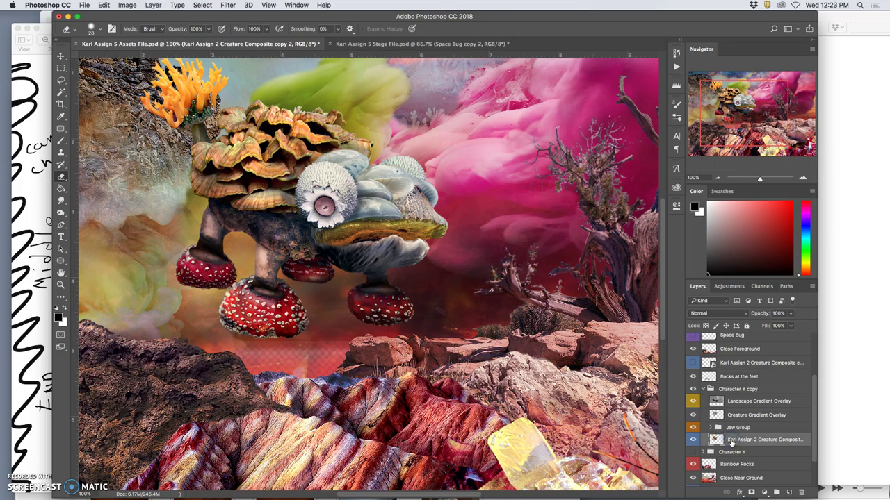
{"action": "left_click", "coordinate": [62, 80]}
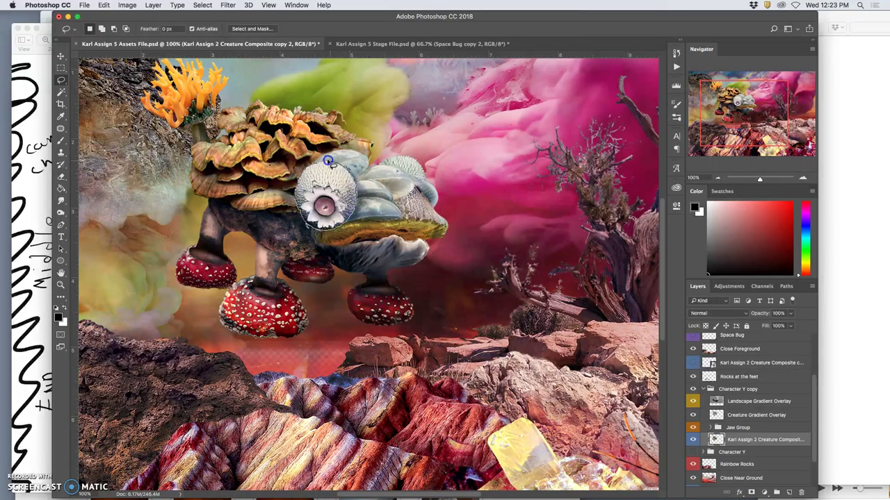
{"action": "left_click_drag", "start_coordinate": [316, 164], "coordinate": [308, 167]}
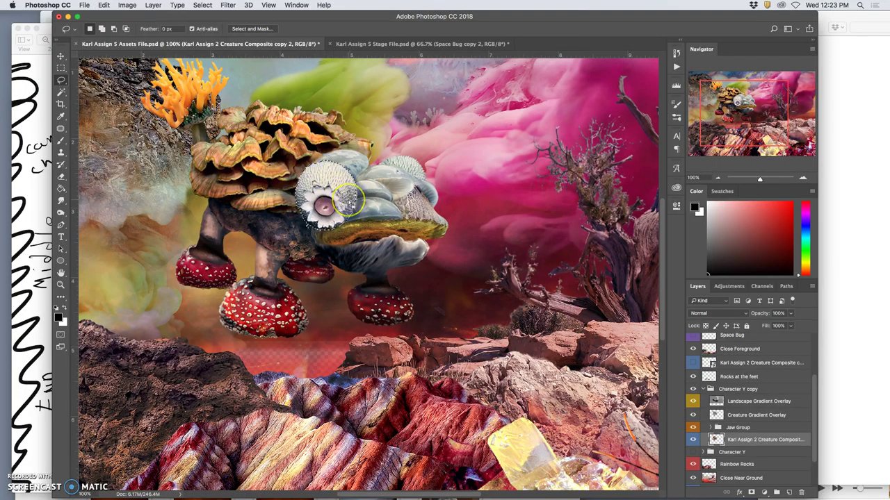
{"action": "mouse_move", "coordinate": [324, 207]}
{"action": "left_mouse_down"}
{"action": "mouse_move", "coordinate": [308, 221]}
{"action": "mouse_move", "coordinate": [316, 232]}
{"action": "left_mouse_up"}
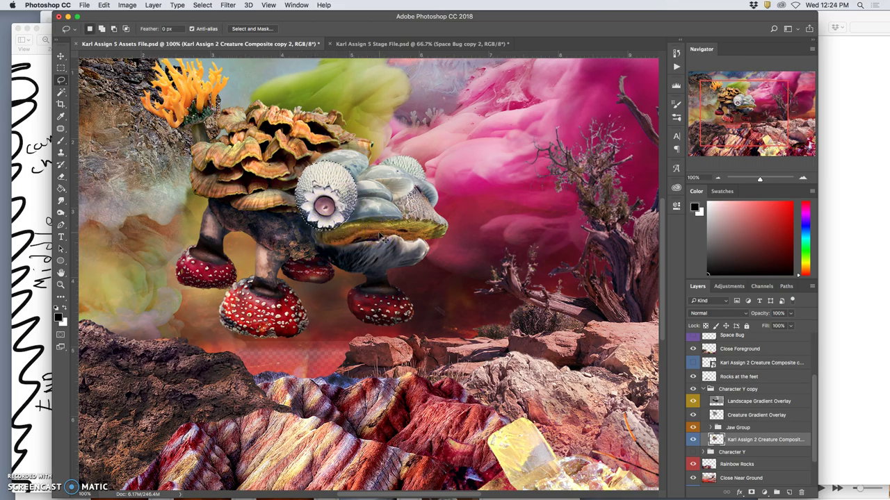
- Copy the selected eye onto its own layer and name it "Eye"
{"action": "key", "text": "super+j"}
{"action": "left_click", "coordinate": [670, 346]}
{"action": "double_click", "coordinate": [736, 439]}
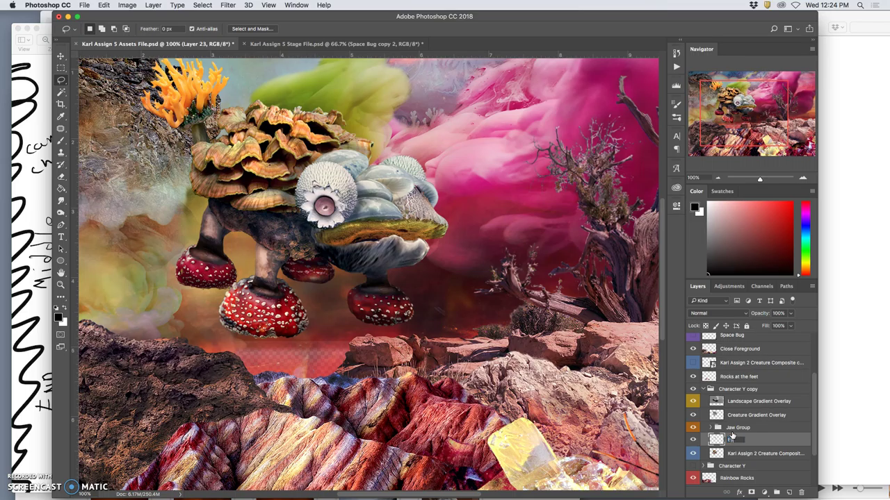
{"action": "type", "text": "Eye"}
{"action": "key", "text": "Return"}
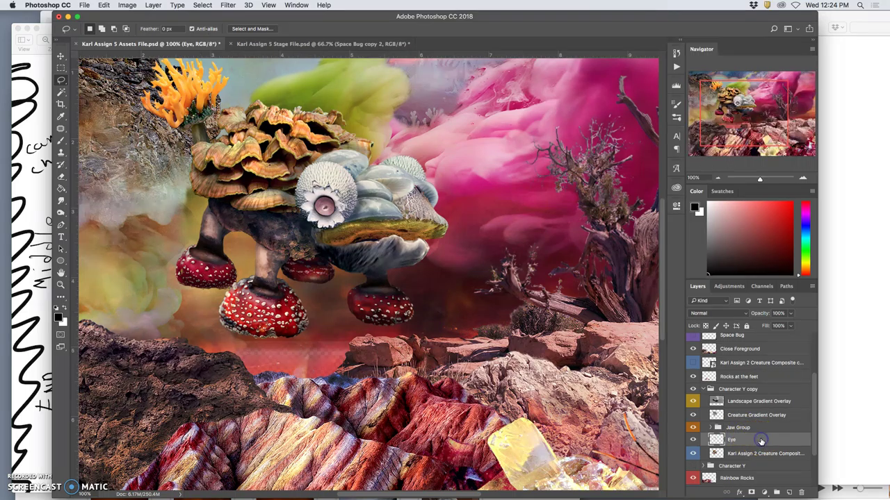
- Rotate the Eye layer slightly counter-clockwise with Free Transform
{"action": "key", "text": "super+t"}
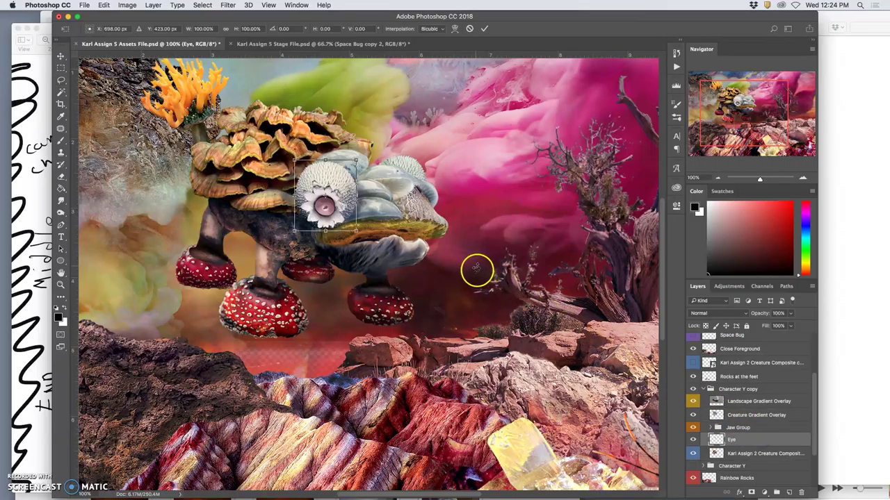
{"action": "left_click_drag", "start_coordinate": [366, 230], "coordinate": [372, 224]}
{"action": "key", "text": "Return"}
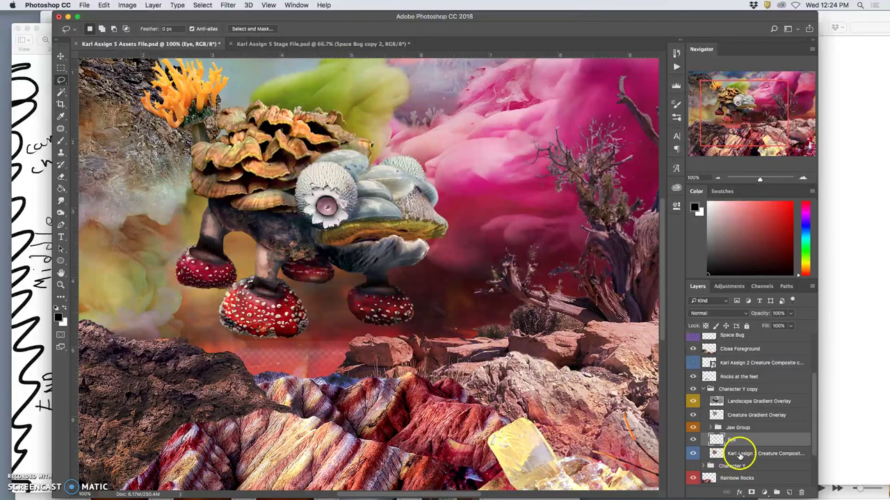
- Duplicate the Eye layer and rotate the duplicate about 18 degrees counter-clockwise with Free Transform
{"action": "key", "text": "super+j"}
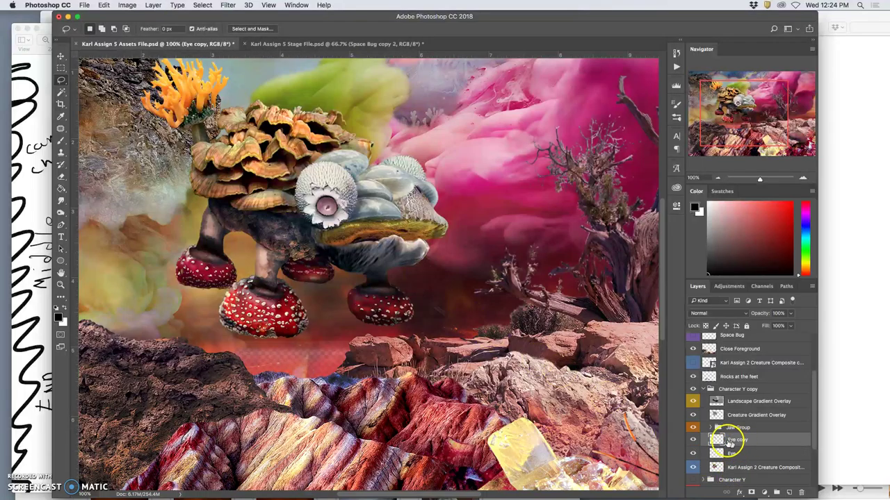
{"action": "key", "text": "super+t"}
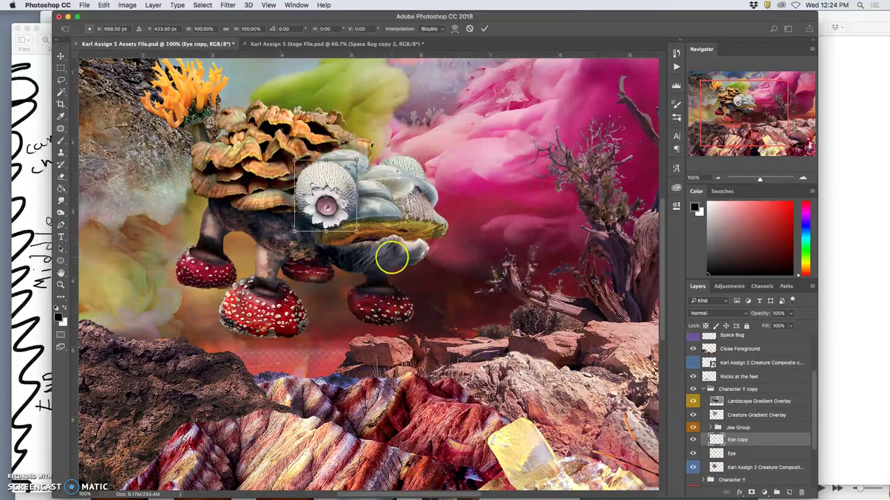
{"action": "left_click_drag", "start_coordinate": [356, 168], "coordinate": [352, 152]}
- Distort the Eye copy by pulling its upper front corner slightly outward, and apply the transformation
{"action": "right_click", "coordinate": [335, 176]}
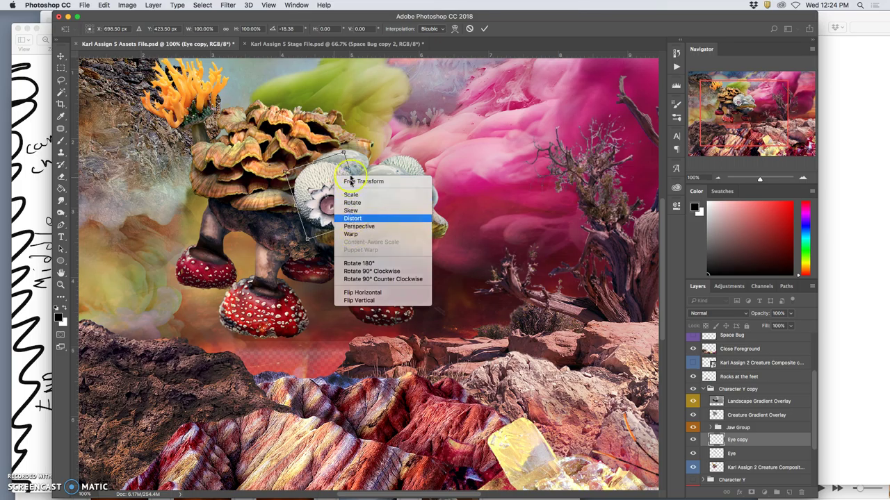
{"action": "left_click", "coordinate": [351, 218]}
{"action": "left_click_drag", "start_coordinate": [343, 151], "coordinate": [347, 150]}
{"action": "left_click", "coordinate": [308, 240]}
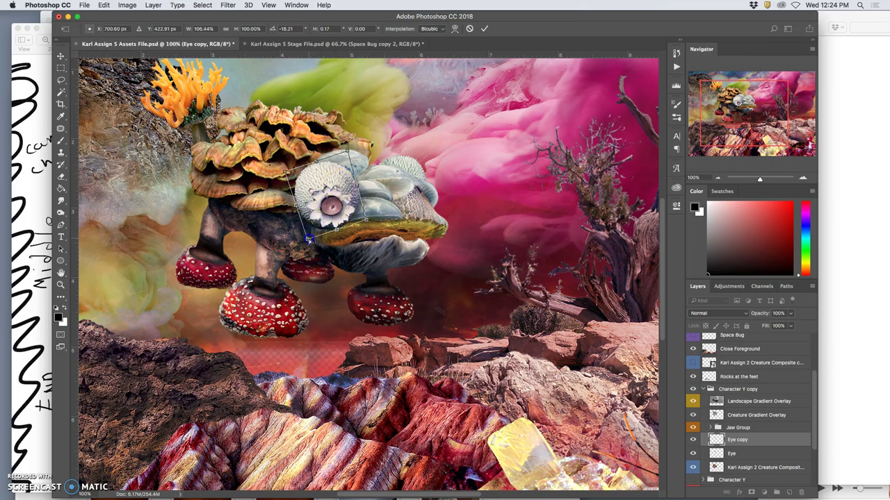
{"action": "double_click", "coordinate": [324, 238]}
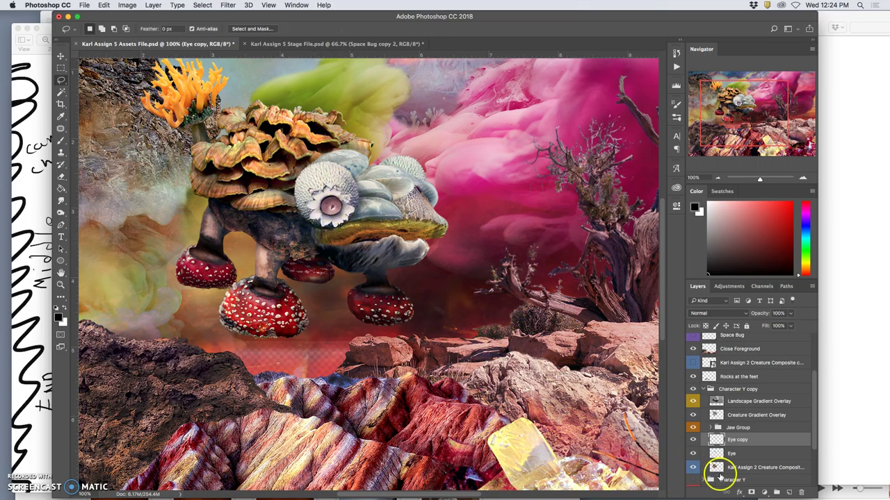
- Turn the Eye copy and Eye layers off and on repeatedly to preview the eye's rolling motion
{"action": "left_click", "coordinate": [693, 440]}
{"action": "left_click", "coordinate": [692, 453]}
{"action": "left_click", "coordinate": [692, 453]}
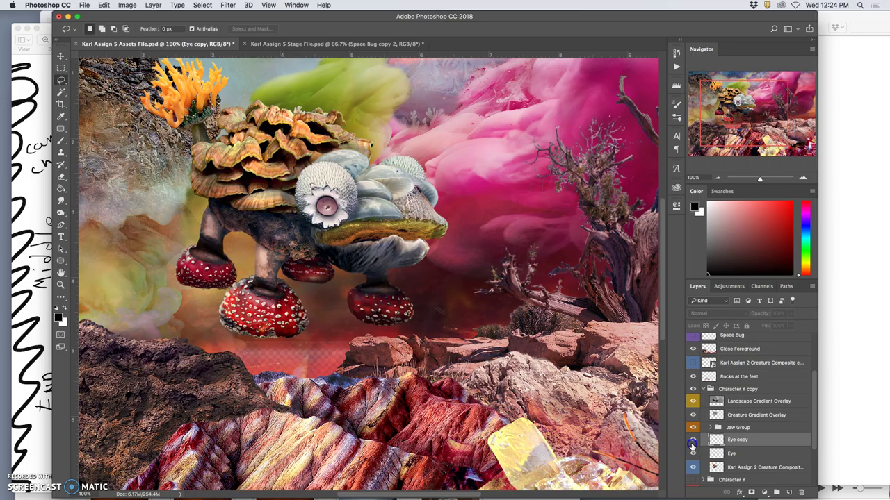
{"action": "left_click", "coordinate": [692, 440]}
{"action": "left_click", "coordinate": [692, 440]}
{"action": "left_click", "coordinate": [693, 450]}
{"action": "left_click", "coordinate": [692, 446]}
{"action": "left_click", "coordinate": [692, 446]}
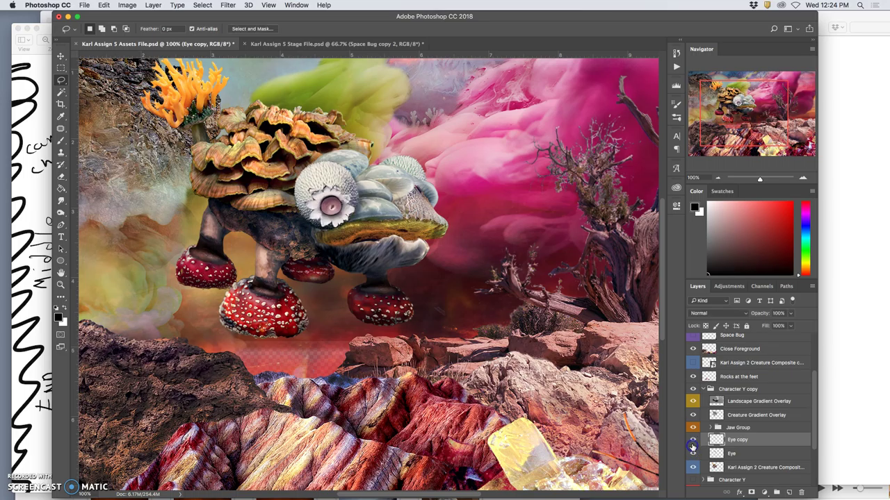
{"action": "left_click", "coordinate": [692, 446]}
{"action": "left_click", "coordinate": [693, 446]}
{"action": "left_click", "coordinate": [692, 449]}
{"action": "left_click", "coordinate": [692, 449]}
{"action": "left_click", "coordinate": [692, 448]}
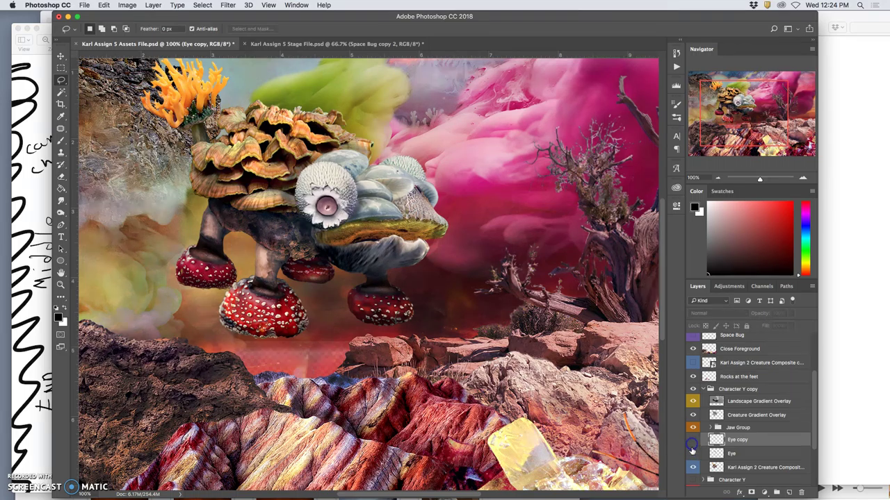
{"action": "left_click", "coordinate": [692, 449]}
{"action": "left_click", "coordinate": [692, 449]}
{"action": "left_click", "coordinate": [693, 449]}
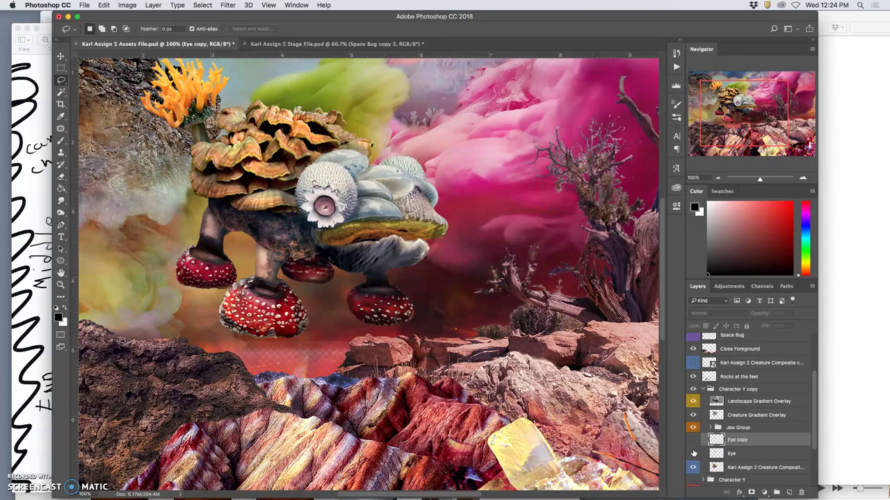
- Turn the visibility of the Eye and Eye copy layers back on
{"action": "left_click", "coordinate": [692, 452]}
{"action": "left_click", "coordinate": [693, 452]}
{"action": "left_click", "coordinate": [692, 440]}
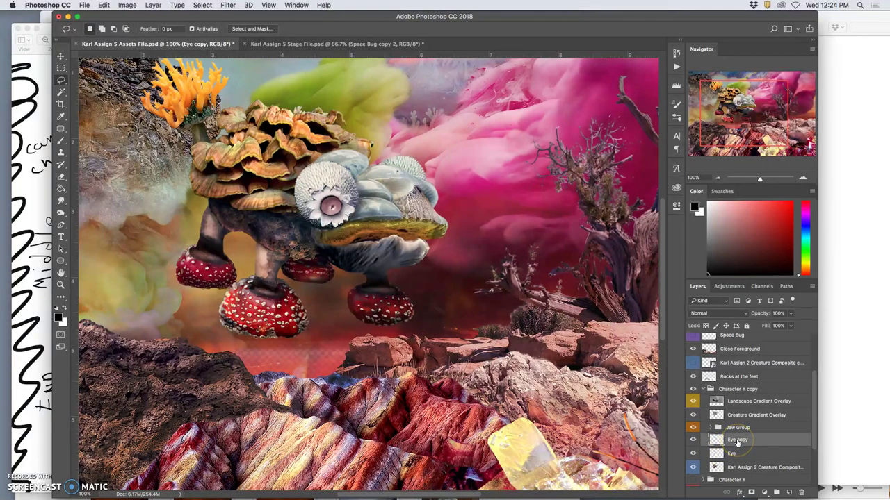
- Duplicate the Eye copy layer and warp the duplicate's upper petals down over the pupil like a half-closed lid, clearing the selection
{"action": "key", "text": "super+j"}
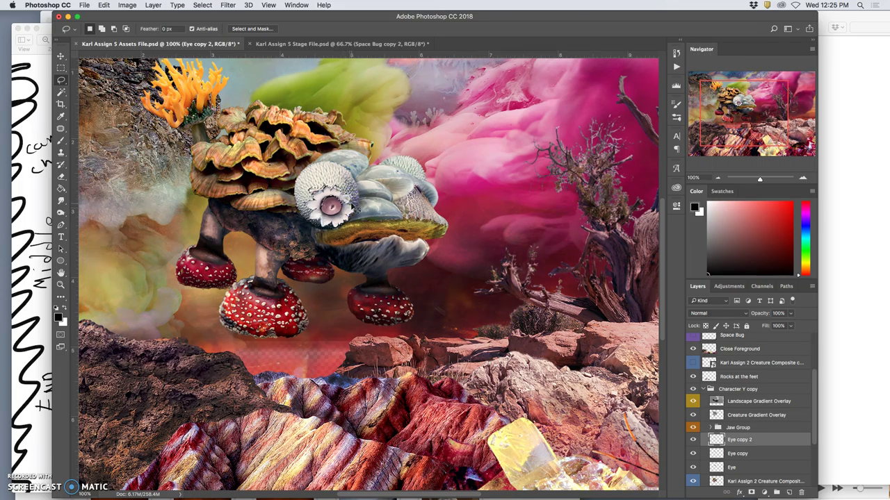
{"action": "key", "text": "super+t"}
{"action": "key", "text": "super+equal"}
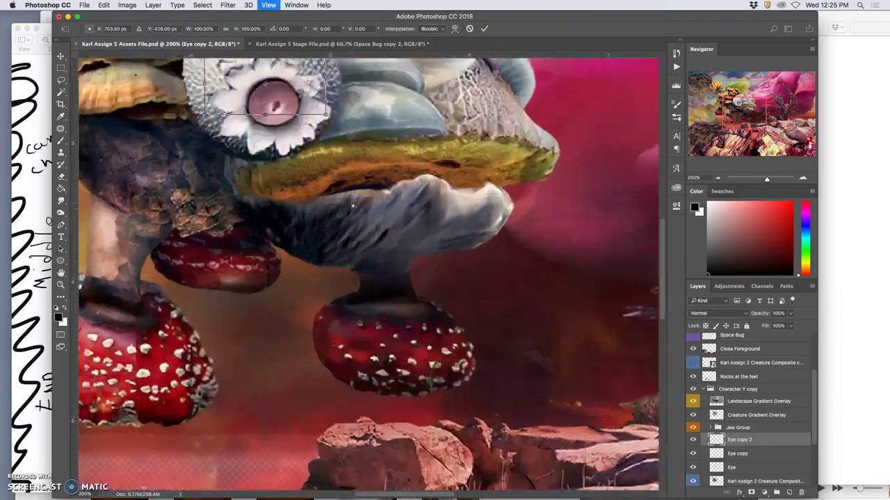
{"action": "key", "text": "super+equal"}
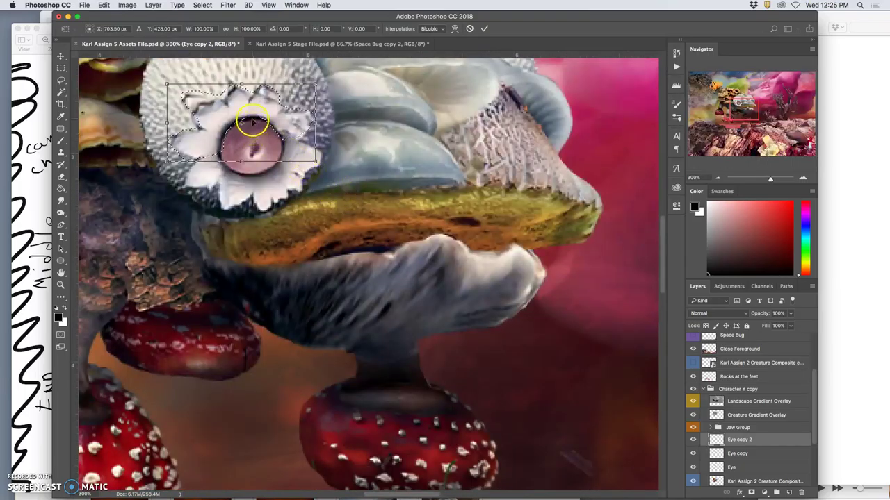
{"action": "right_click", "coordinate": [252, 123]}
{"action": "key", "text": "Down"}
{"action": "key", "text": "Down"}
{"action": "key", "text": "Down"}
{"action": "key", "text": "Down"}
{"action": "key", "text": "Down"}
{"action": "key", "text": "Down"}
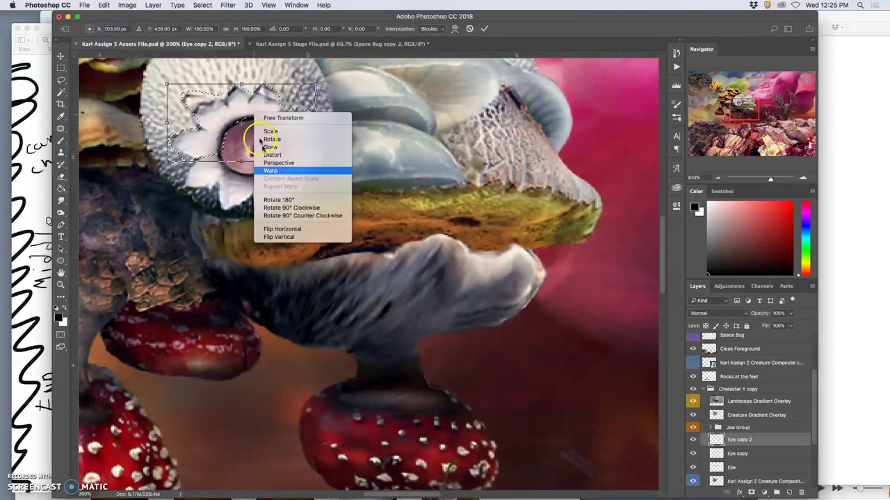
{"action": "key", "text": "Return"}
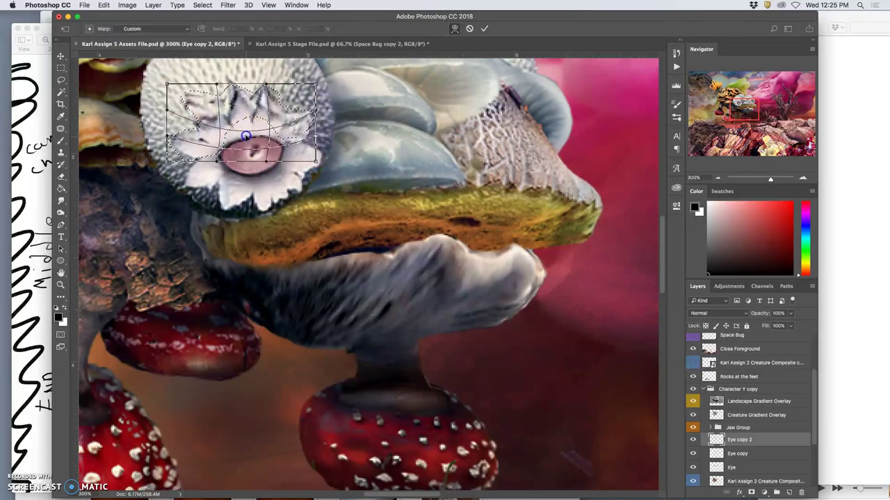
{"action": "mouse_move", "coordinate": [246, 137]}
{"action": "left_mouse_down"}
{"action": "mouse_move", "coordinate": [243, 108]}
{"action": "mouse_move", "coordinate": [242, 132]}
{"action": "left_mouse_up"}
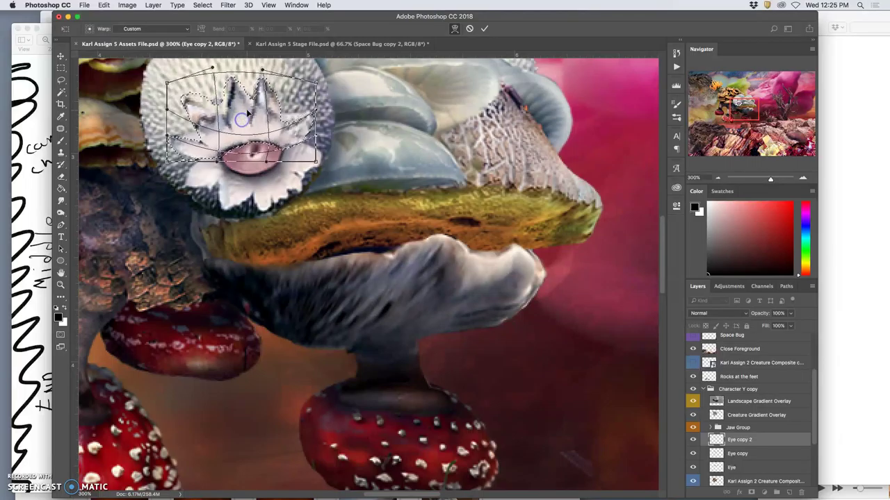
{"action": "key", "text": "Return"}
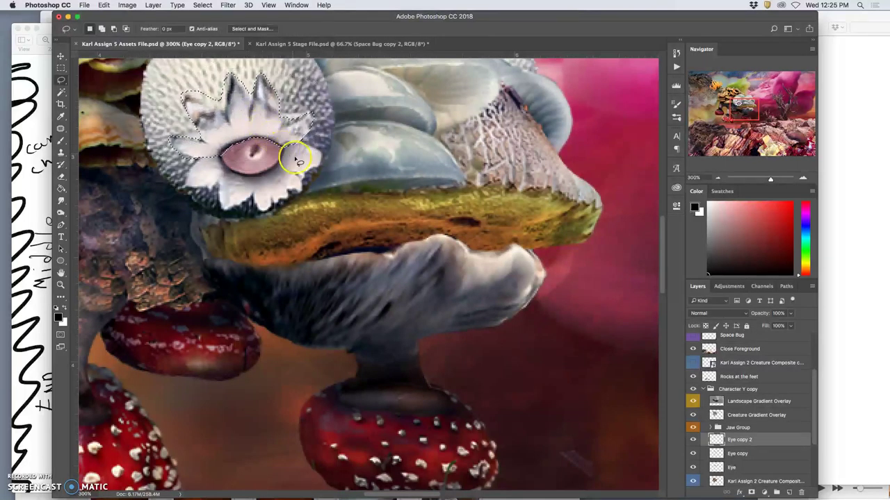
{"action": "key", "text": "super+d"}
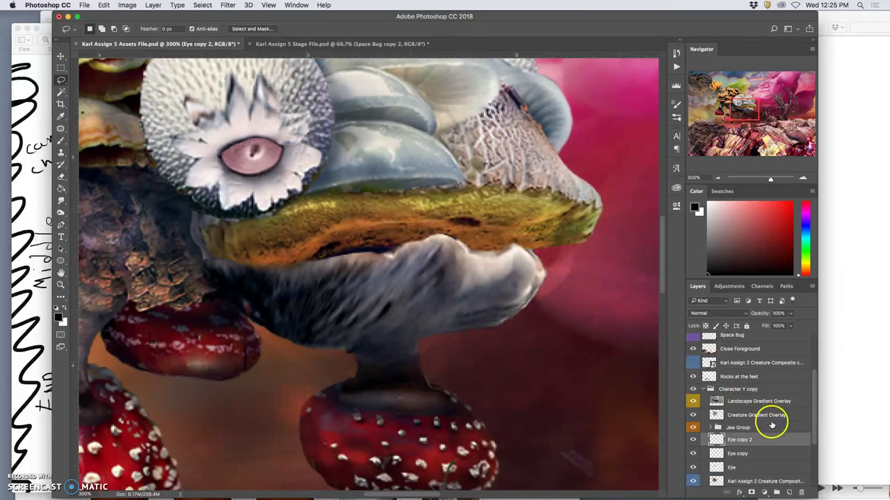
- Turn the Eye copy 2 layer off and on repeatedly to preview the half-closed blink
{"action": "left_click", "coordinate": [692, 440]}
{"action": "left_click", "coordinate": [694, 440]}
{"action": "left_click", "coordinate": [693, 441]}
{"action": "left_click", "coordinate": [693, 440]}
{"action": "left_click", "coordinate": [693, 441]}
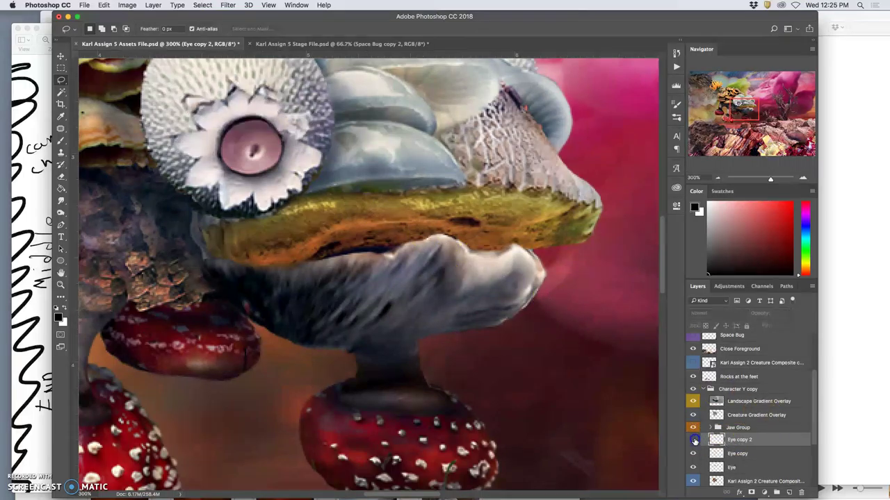
{"action": "left_click", "coordinate": [693, 440]}
{"action": "key", "text": "super+minus"}
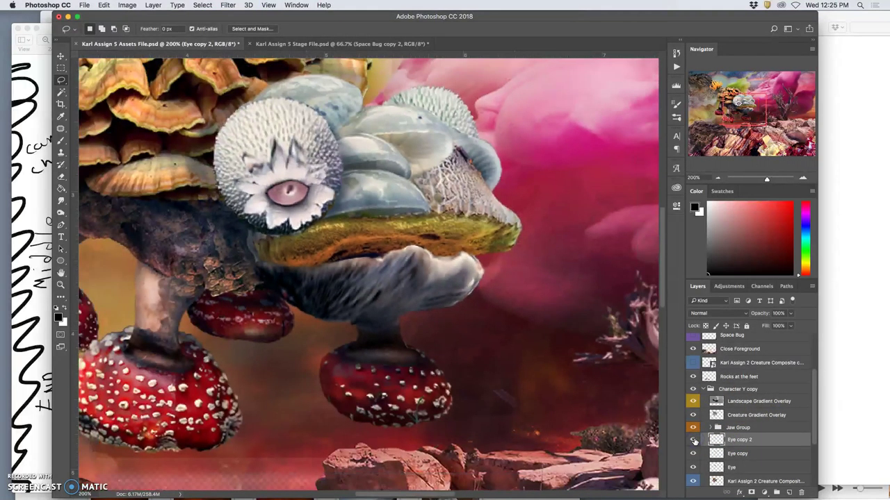
{"action": "left_click", "coordinate": [693, 440]}
{"action": "left_click", "coordinate": [692, 440]}
{"action": "left_click", "coordinate": [693, 439]}
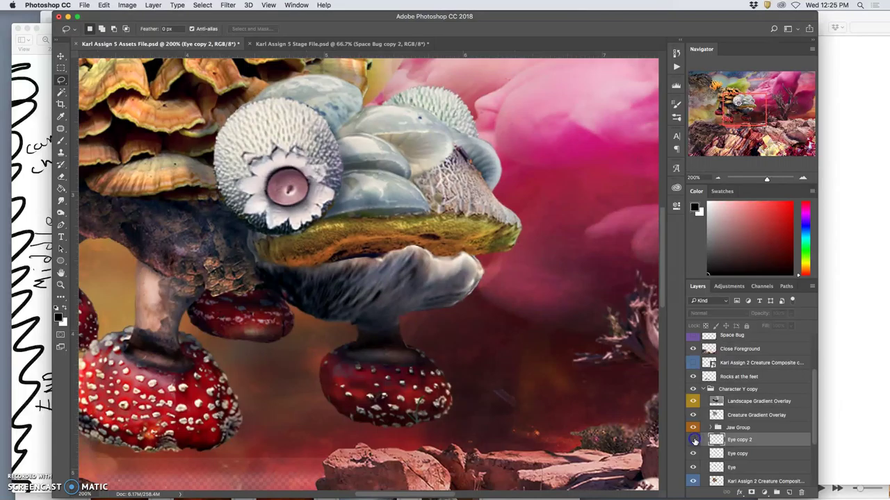
{"action": "left_click", "coordinate": [693, 440]}
- Rename the Eye copy 2 layer as Eye Half Lidded
{"action": "left_click", "coordinate": [740, 440]}
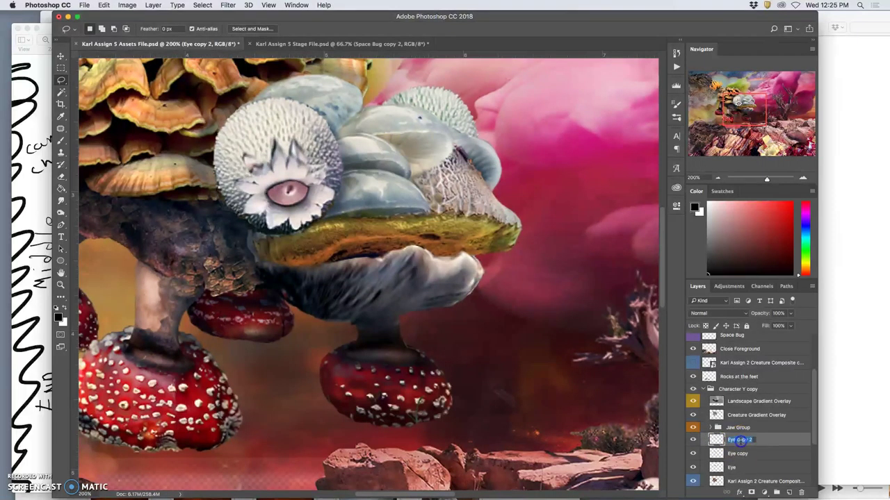
{"action": "type", "text": "Half Lidded"}
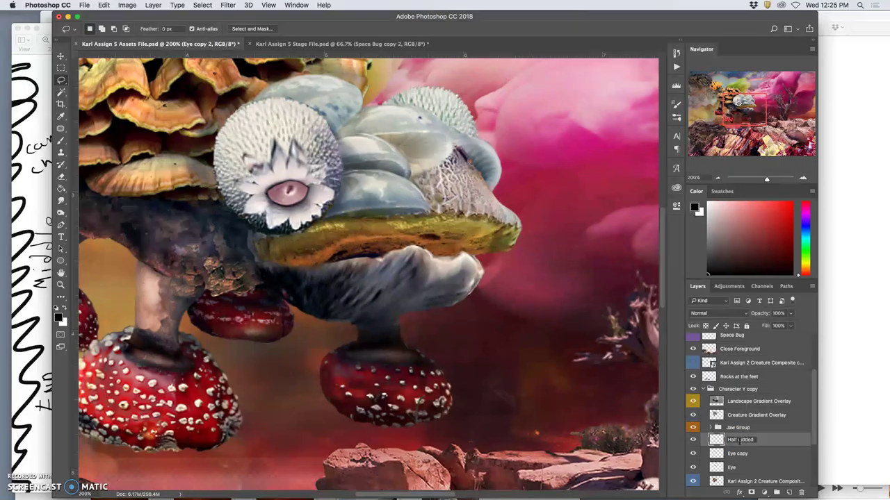
{"action": "triple_click", "coordinate": [730, 441]}
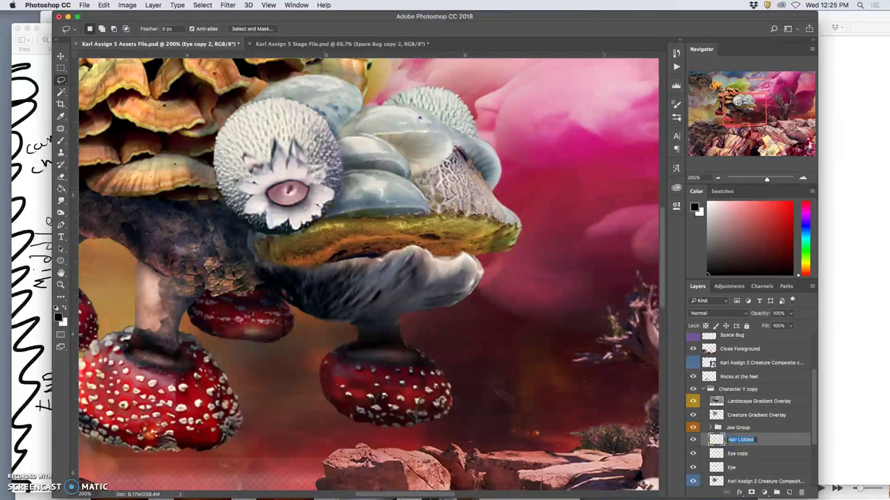
{"action": "left_click", "coordinate": [728, 442]}
{"action": "left_click_drag", "start_coordinate": [728, 442], "coordinate": [766, 442]}
{"action": "left_click", "coordinate": [773, 442]}
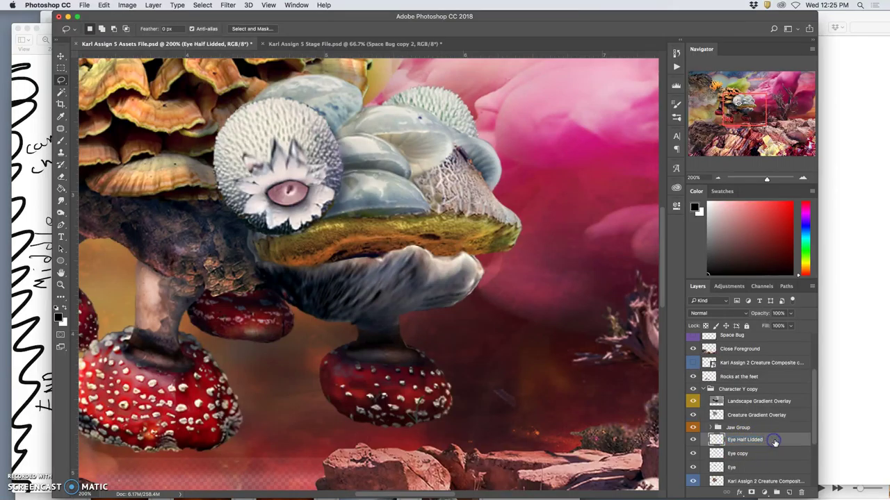
- Duplicate the Eye Half Lidded layer, lasso the duplicate's lower petals and warp them slightly upward over the pupil
{"action": "key", "text": "super+j"}
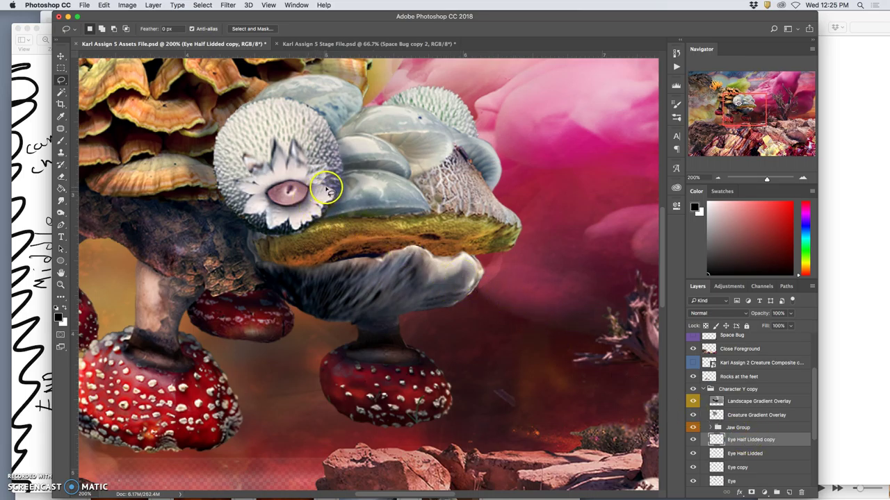
{"action": "mouse_move", "coordinate": [325, 185]}
{"action": "left_mouse_down"}
{"action": "mouse_move", "coordinate": [285, 207]}
{"action": "mouse_move", "coordinate": [249, 201]}
{"action": "mouse_move", "coordinate": [243, 212]}
{"action": "mouse_move", "coordinate": [265, 212]}
{"action": "mouse_move", "coordinate": [287, 221]}
{"action": "left_mouse_up"}
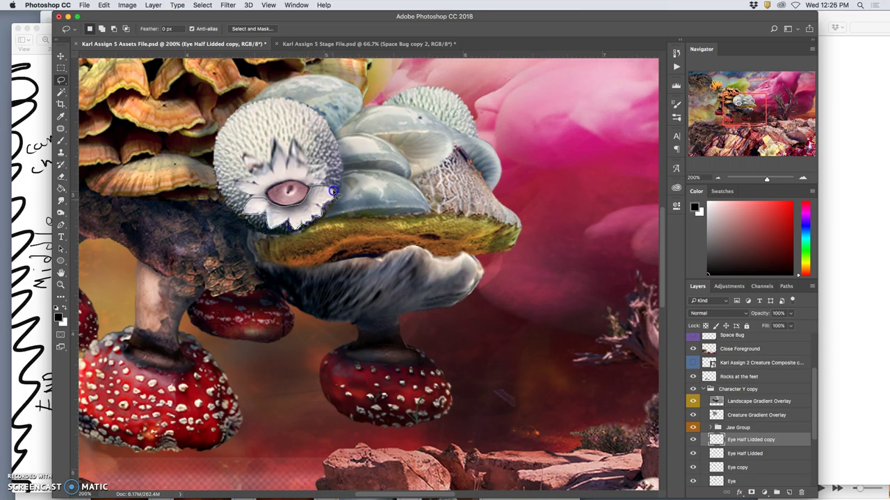
{"action": "key", "text": "super+t"}
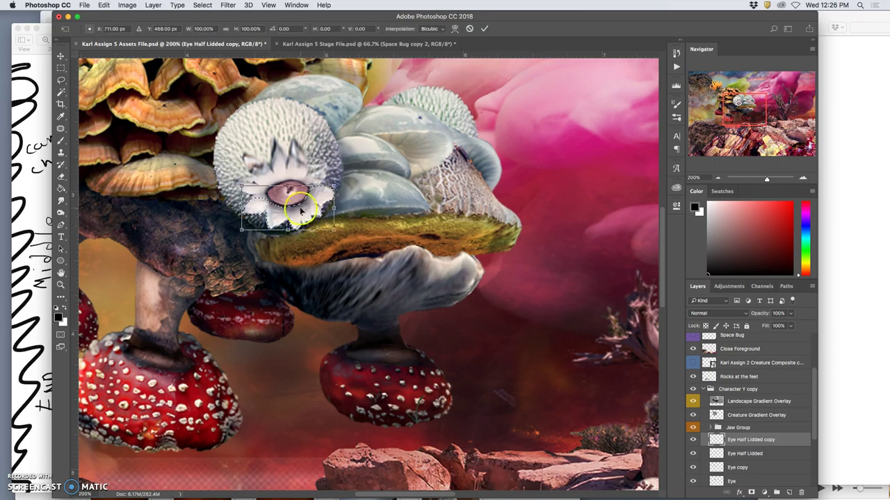
{"action": "right_click", "coordinate": [300, 208]}
{"action": "left_click", "coordinate": [327, 266]}
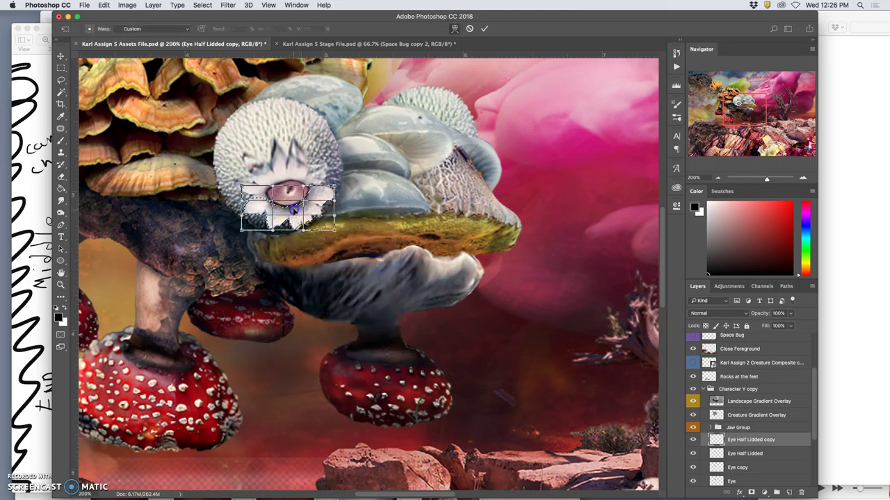
{"action": "left_click_drag", "start_coordinate": [291, 200], "coordinate": [291, 198]}
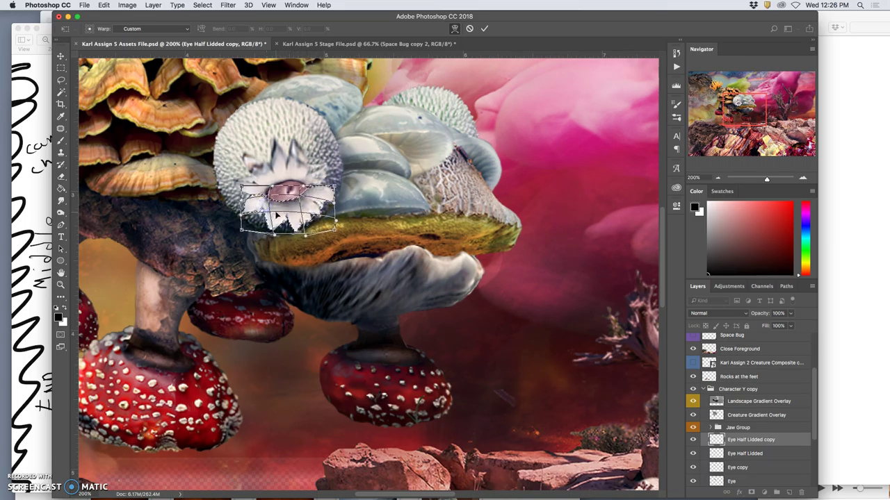
{"action": "key", "text": "Return"}
{"action": "key", "text": "l"}
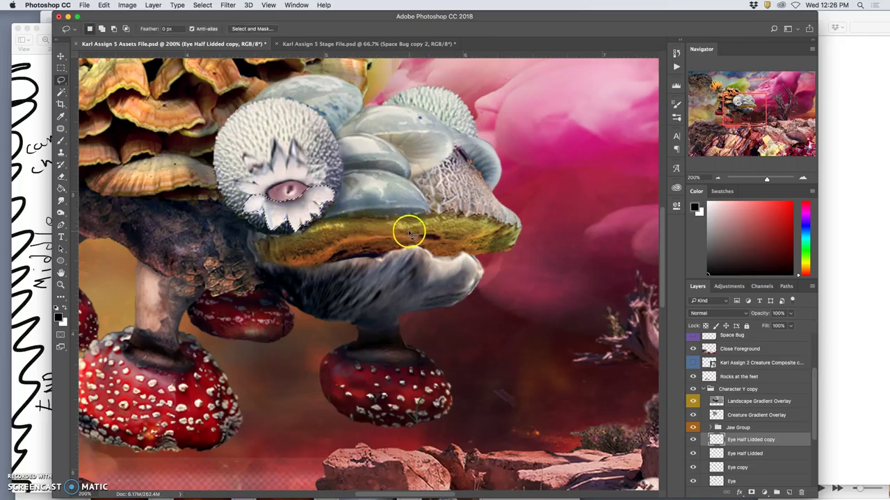
- Rotate the Eye Half Lidded copy about 3.5 degrees clockwise, distort its corners and edge slightly, and apply the transformation
{"action": "key", "text": "super+minus"}
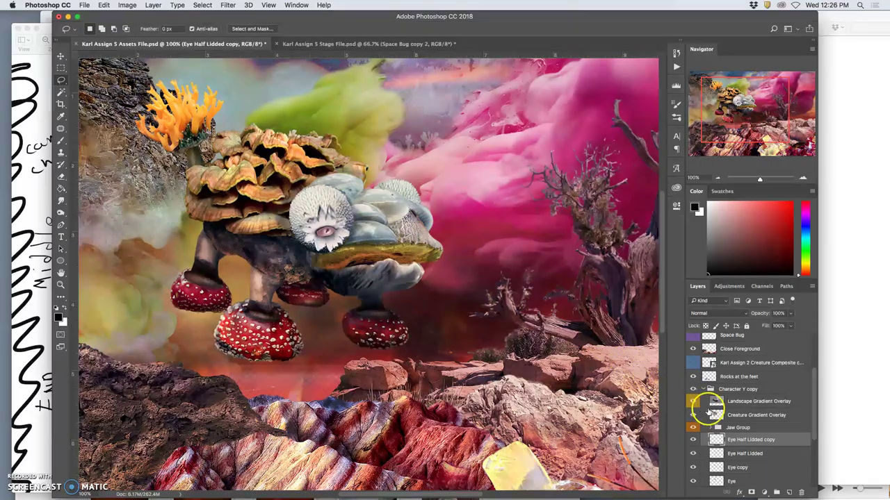
{"action": "left_click", "coordinate": [737, 441]}
{"action": "key", "text": "super+t"}
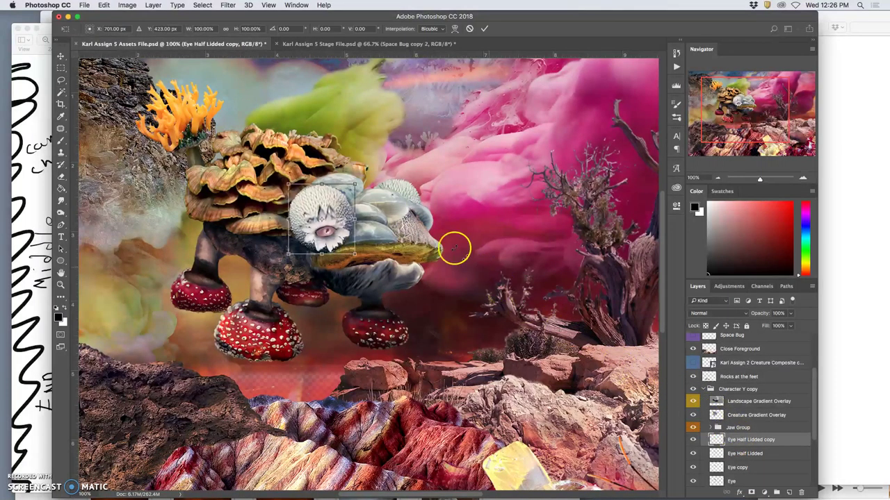
{"action": "left_click_drag", "start_coordinate": [364, 182], "coordinate": [359, 188]}
{"action": "right_click", "coordinate": [339, 200]}
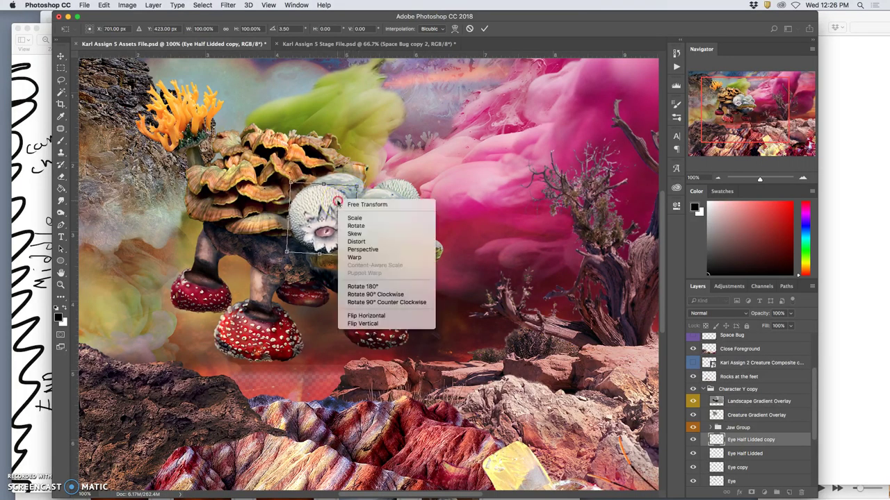
{"action": "left_click", "coordinate": [356, 242]}
{"action": "left_click_drag", "start_coordinate": [292, 184], "coordinate": [294, 186]}
{"action": "left_click_drag", "start_coordinate": [292, 220], "coordinate": [287, 216]}
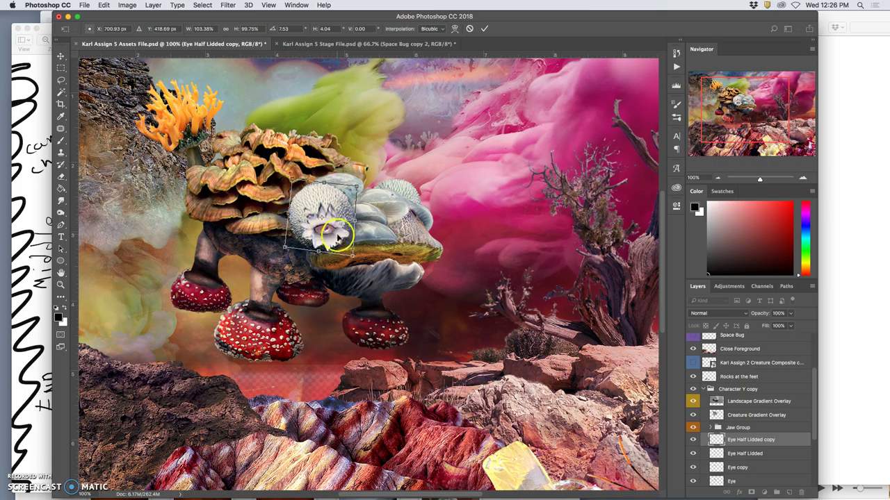
{"action": "left_click_drag", "start_coordinate": [355, 185], "coordinate": [354, 187]}
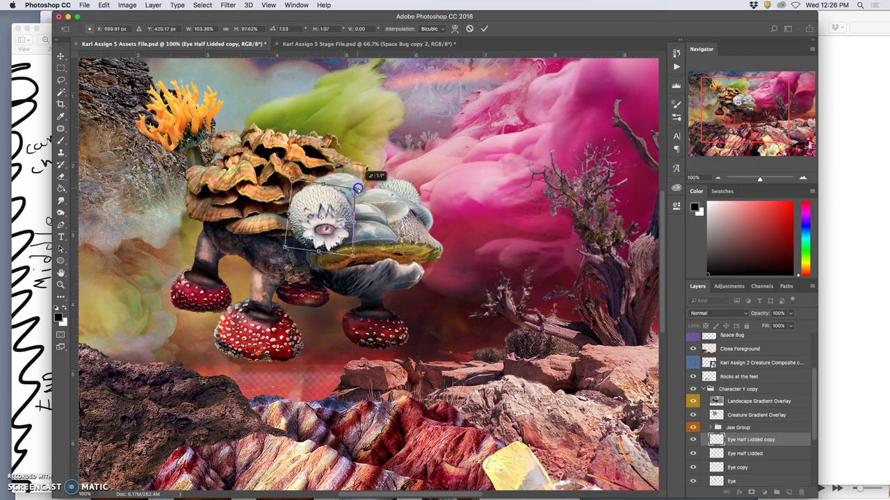
{"action": "left_click_drag", "start_coordinate": [285, 248], "coordinate": [283, 251]}
{"action": "key", "text": "Return"}
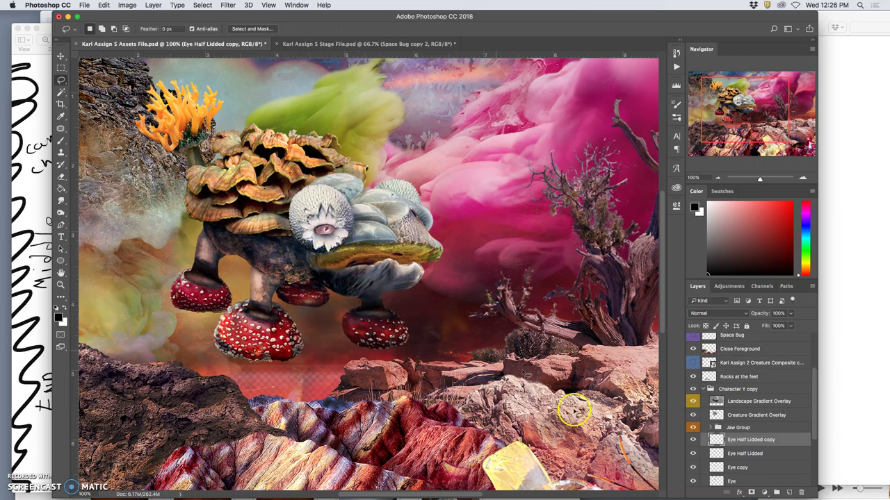
- Turn the Eye Half Lidded copy layer off and on repeatedly to compare the two lid positions
{"action": "left_click", "coordinate": [692, 440]}
{"action": "left_click", "coordinate": [692, 440]}
{"action": "left_click", "coordinate": [692, 439]}
{"action": "left_click", "coordinate": [692, 440]}
{"action": "left_click", "coordinate": [692, 440]}
{"action": "left_click", "coordinate": [692, 440]}
{"action": "left_click", "coordinate": [692, 440]}
{"action": "left_click", "coordinate": [692, 441]}
{"action": "left_click", "coordinate": [693, 441]}
{"action": "left_click", "coordinate": [692, 441]}
{"action": "left_click", "coordinate": [692, 441]}
{"action": "left_click", "coordinate": [692, 442]}
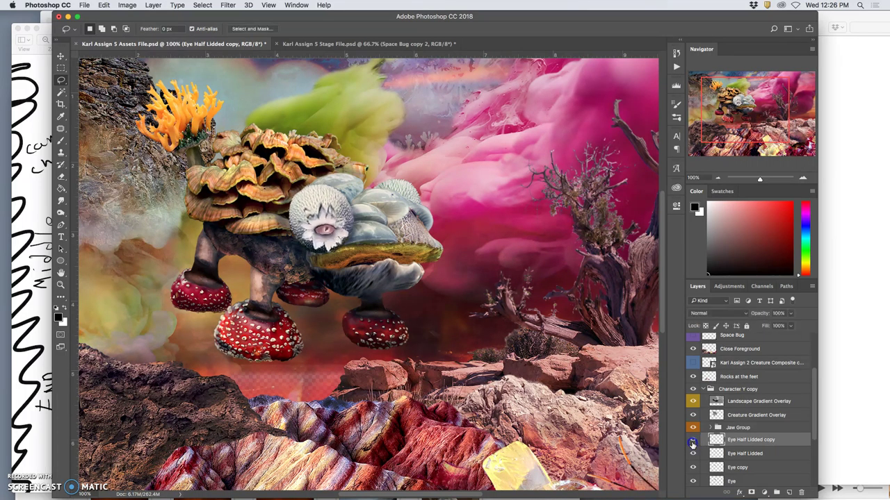
{"action": "left_click", "coordinate": [738, 440]}
{"action": "left_click", "coordinate": [758, 439]}
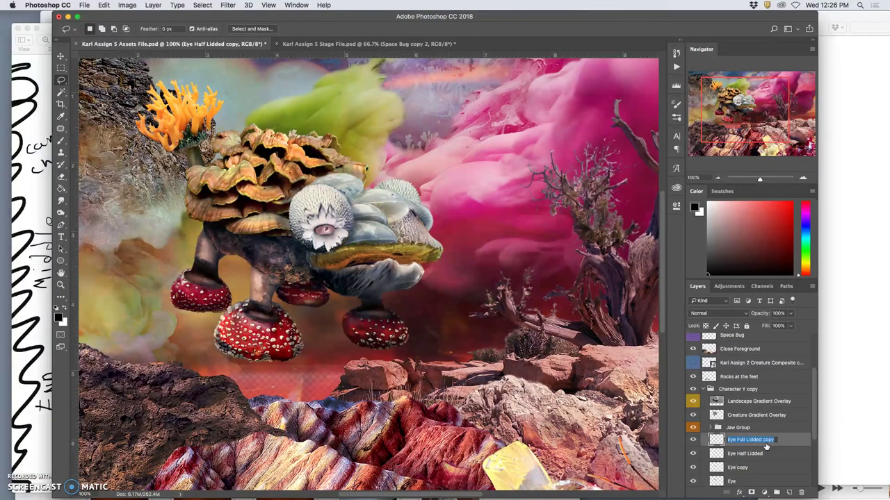
{"action": "key", "text": "Escape"}
- Duplicate the Eye Half Lidded copy layer and name the duplicate Eye Closed
{"action": "key", "text": "super+j"}
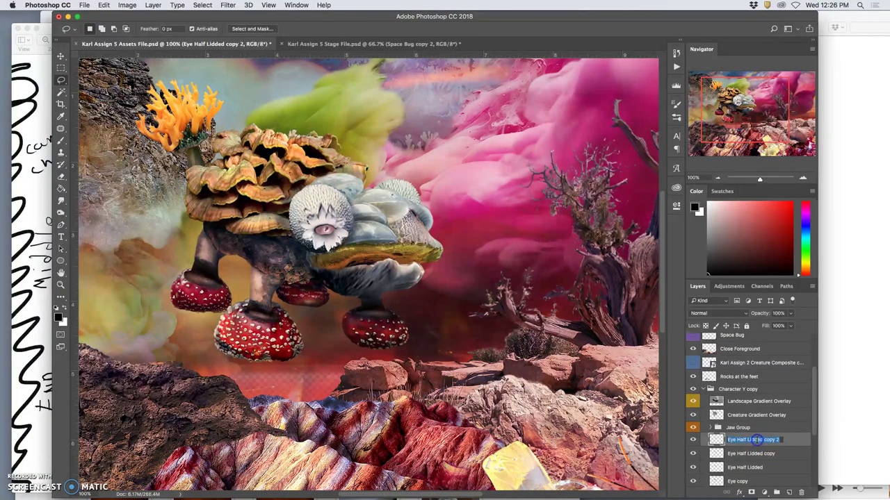
{"action": "left_click", "coordinate": [755, 440]}
{"action": "left_click_drag", "start_coordinate": [738, 440], "coordinate": [766, 441]}
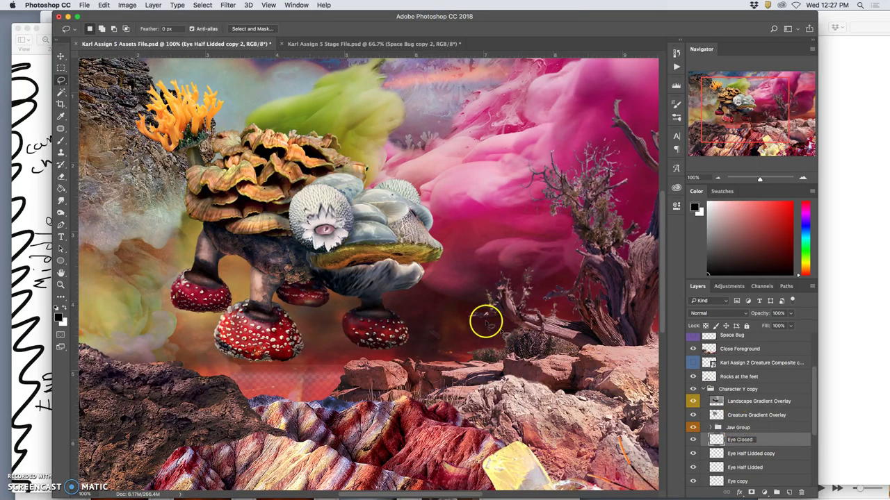
- Sharpen the Eye Closed layer by reapplying the last-used Unsharp Mask filter
{"action": "key", "text": "super+equal"}
{"action": "key", "text": "super+equal"}
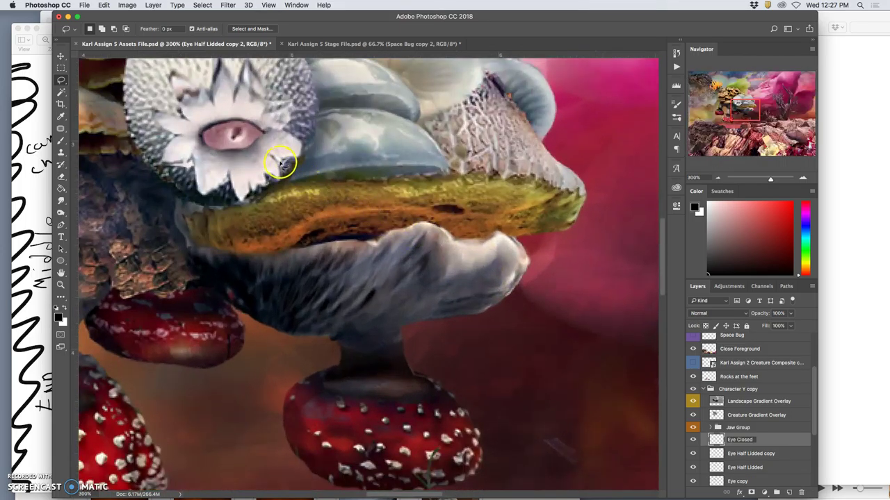
{"action": "scroll", "coordinate": [285, 159], "scroll_direction": "up", "scroll_amount": 3}
{"action": "left_click", "coordinate": [229, 6]}
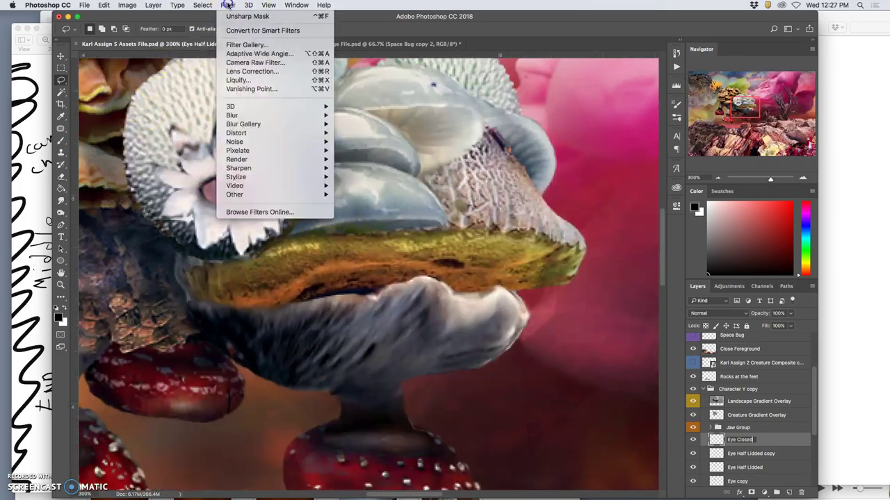
{"action": "left_click", "coordinate": [231, 15]}
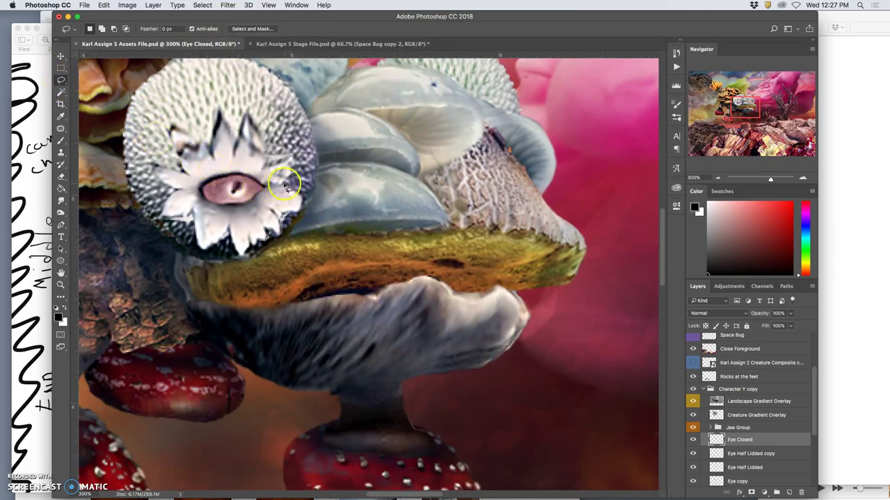
- Select the upper petals and eyelid on the Eye Closed layer with the Lasso, warp them down over the pupil, and apply the warp
{"action": "left_click_drag", "start_coordinate": [284, 183], "coordinate": [267, 186]}
{"action": "mouse_move", "coordinate": [199, 189]}
{"action": "left_mouse_down"}
{"action": "mouse_move", "coordinate": [166, 186]}
{"action": "mouse_move", "coordinate": [153, 166]}
{"action": "mouse_move", "coordinate": [177, 170]}
{"action": "mouse_move", "coordinate": [171, 125]}
{"action": "mouse_move", "coordinate": [207, 144]}
{"action": "mouse_move", "coordinate": [216, 108]}
{"action": "left_mouse_up"}
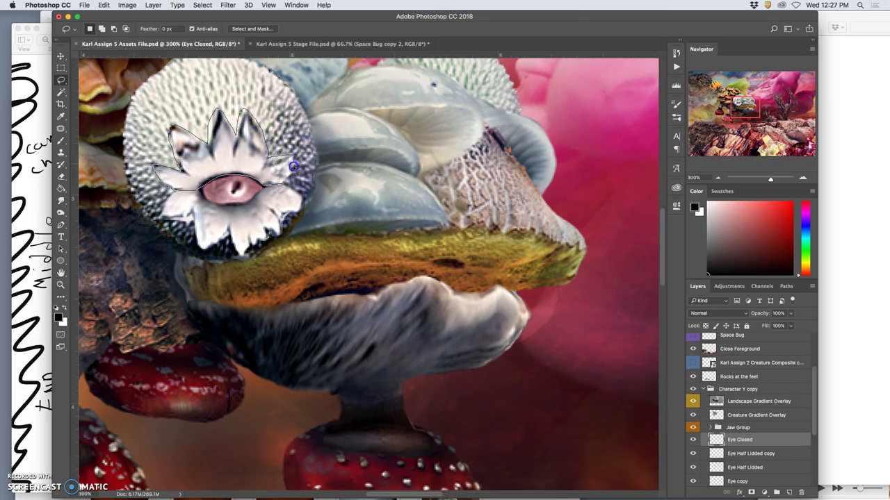
{"action": "left_click_drag", "start_coordinate": [294, 166], "coordinate": [286, 182]}
{"action": "key", "text": "super+t"}
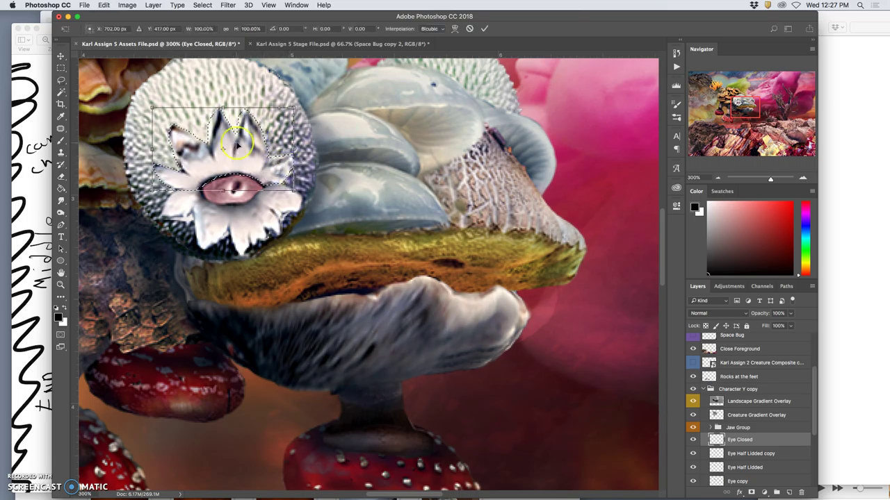
{"action": "right_click", "coordinate": [237, 144]}
{"action": "left_click", "coordinate": [250, 199]}
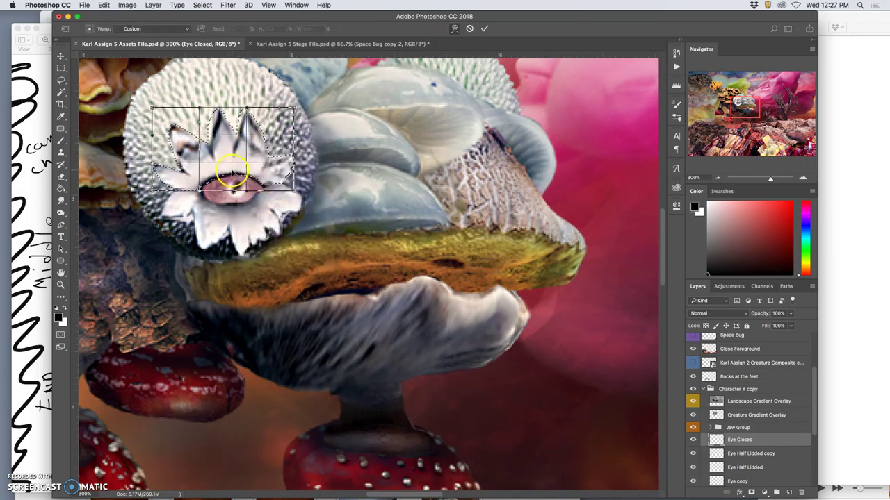
{"action": "left_click_drag", "start_coordinate": [232, 171], "coordinate": [228, 113]}
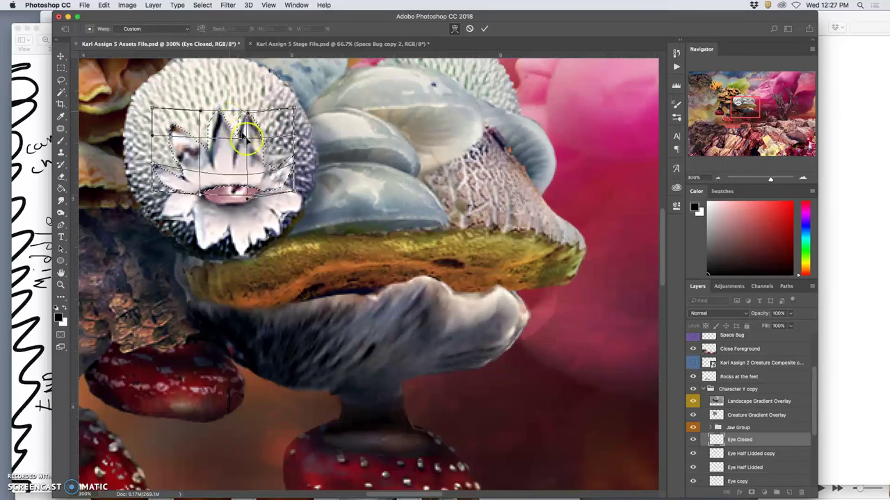
{"action": "key", "text": "Return"}
- Select the lower petals on the Eye Closed layer with the Lasso, warp them up to shut the eye, and apply the warp
{"action": "left_click", "coordinate": [60, 80]}
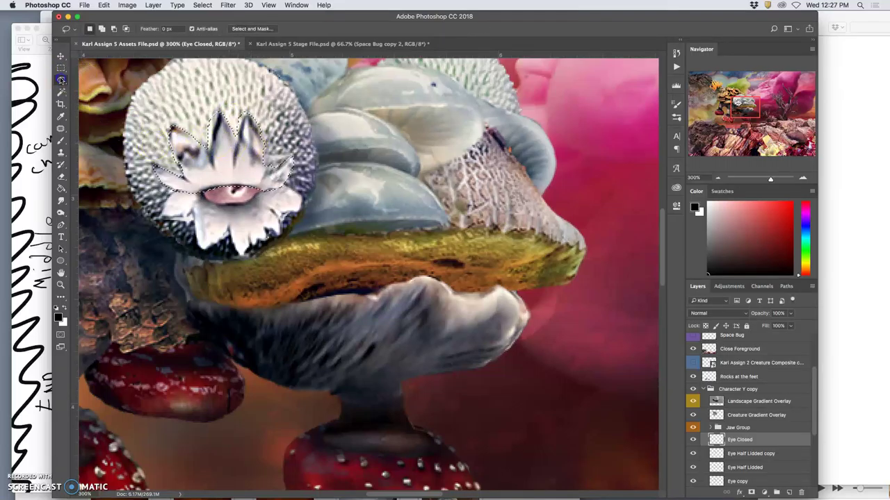
{"action": "left_click", "coordinate": [170, 184]}
{"action": "left_click_drag", "start_coordinate": [178, 190], "coordinate": [162, 218]}
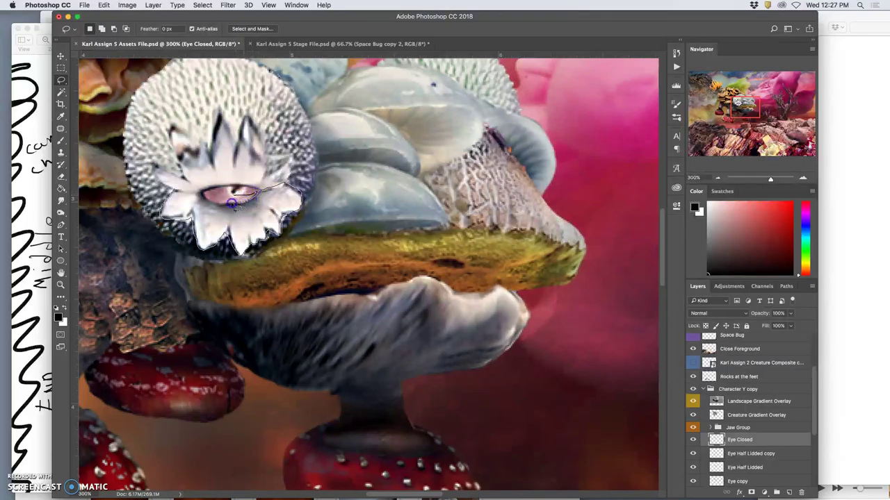
{"action": "left_click_drag", "start_coordinate": [199, 192], "coordinate": [179, 187]}
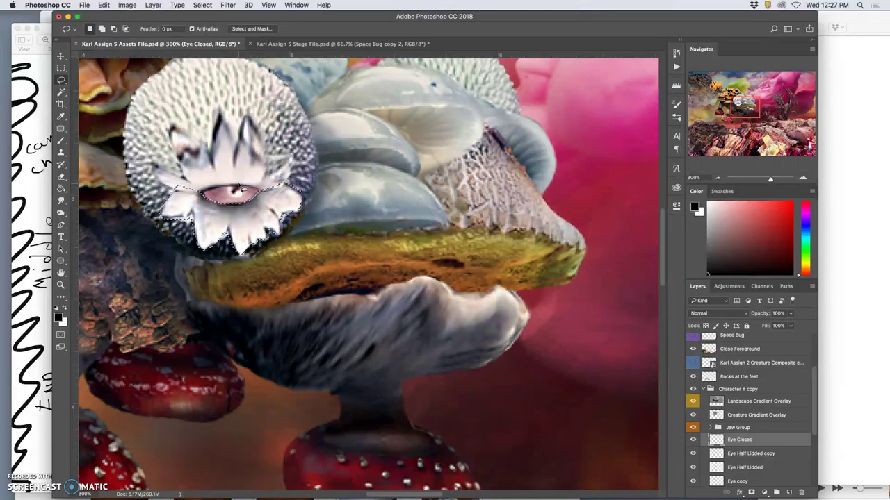
{"action": "key", "text": "super+t"}
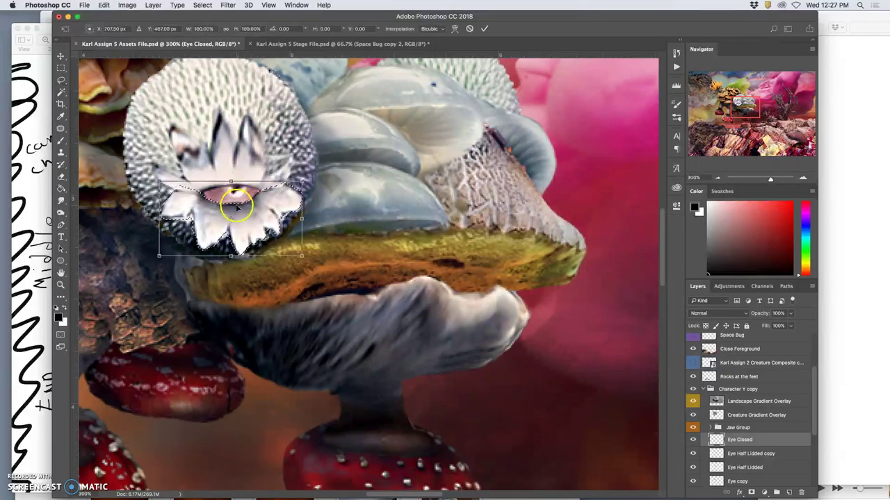
{"action": "right_click", "coordinate": [236, 206]}
{"action": "left_click", "coordinate": [254, 262]}
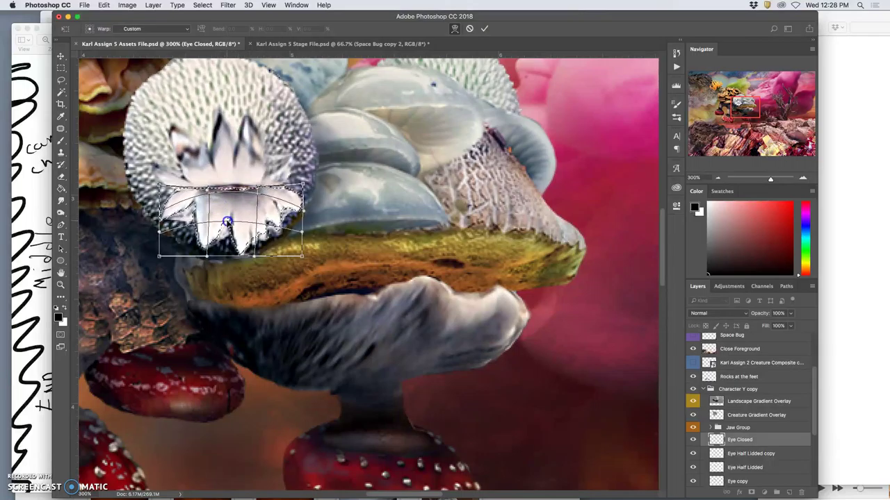
{"action": "left_click_drag", "start_coordinate": [232, 201], "coordinate": [187, 207]}
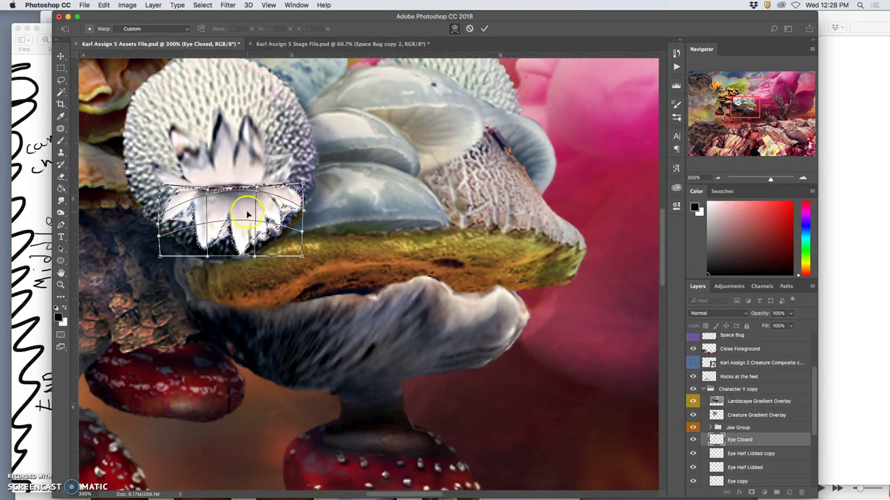
{"action": "key", "text": "Return"}
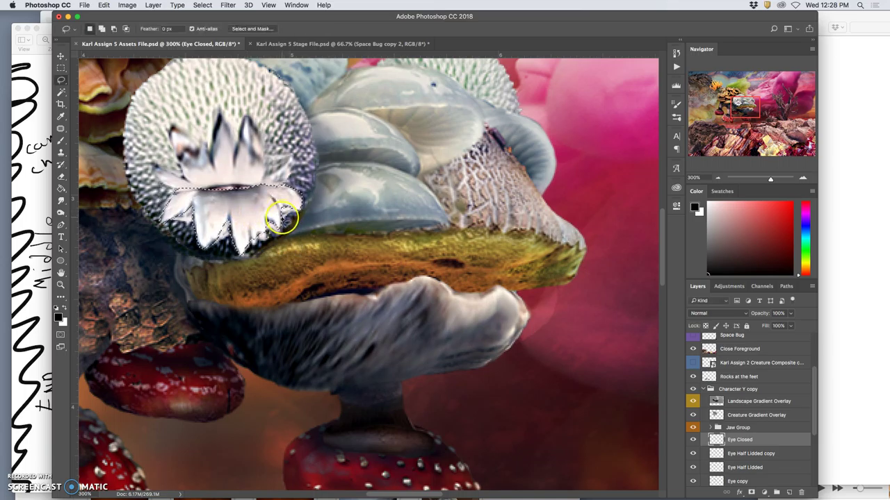
- Deselect, rotate the whole Eye Closed layer slightly counterclockwise, and apply the transformation
{"action": "key", "text": "super+minus"}
{"action": "key", "text": "super+minus"}
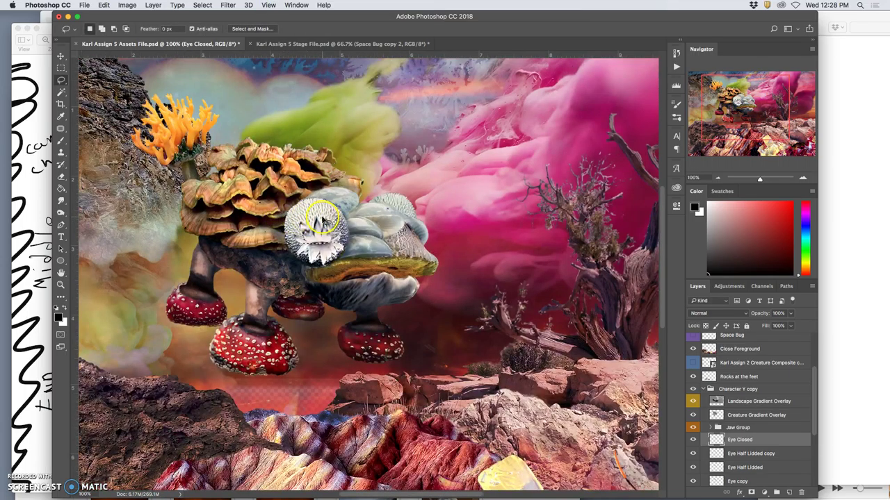
{"action": "key", "text": "super+d"}
{"action": "key", "text": "super+t"}
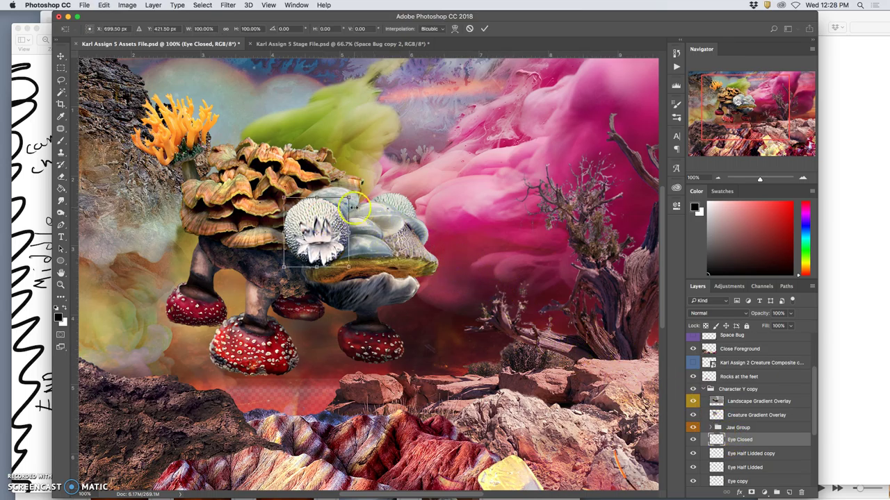
{"action": "left_click_drag", "start_coordinate": [353, 198], "coordinate": [347, 188]}
{"action": "key", "text": "Return"}
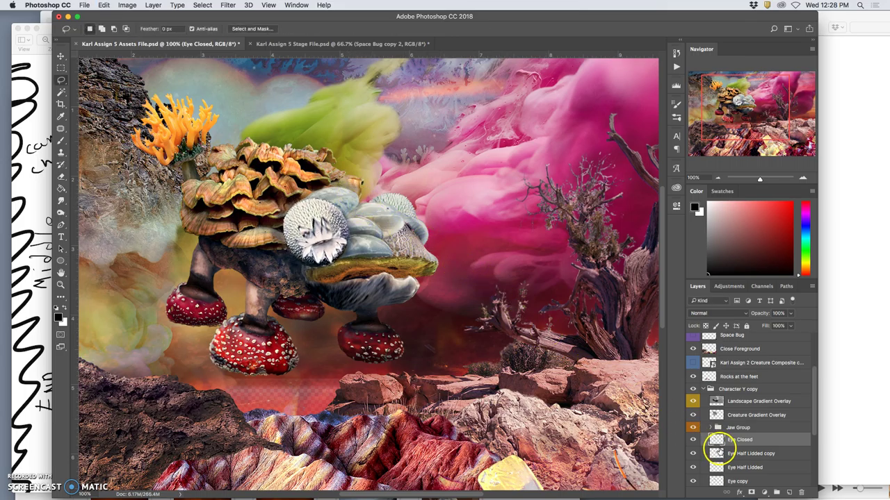
- Expand the Jaw Group, compare the jaw positions by toggling lower jaw copy 2, and duplicate that layer
{"action": "scroll", "coordinate": [711, 441], "scroll_direction": "down", "scroll_amount": 2}
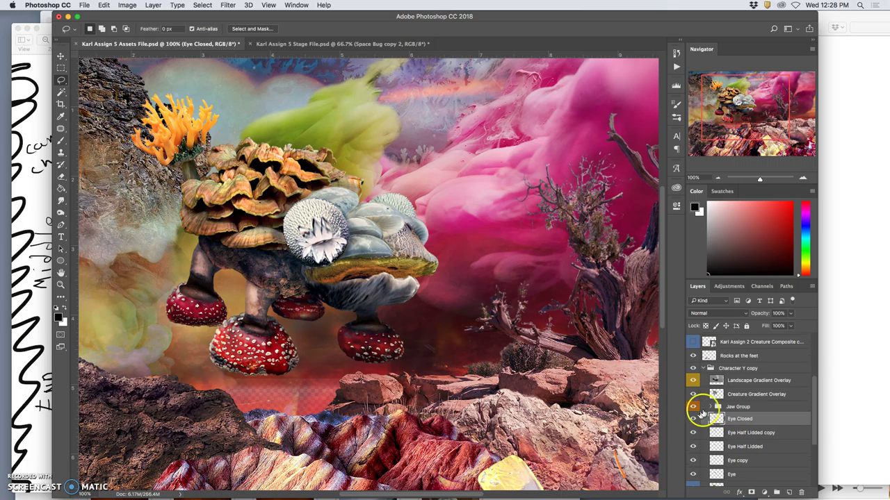
{"action": "left_click", "coordinate": [706, 409]}
{"action": "left_click", "coordinate": [709, 407]}
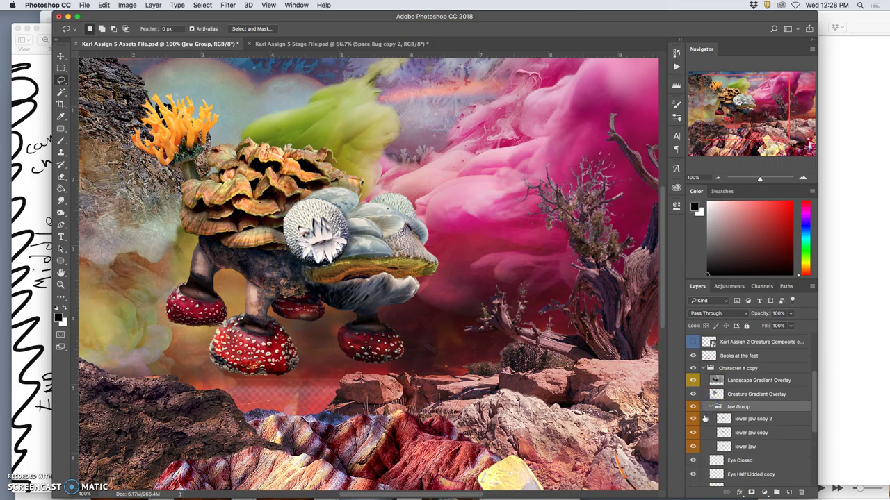
{"action": "left_click", "coordinate": [693, 419]}
{"action": "left_click", "coordinate": [693, 420]}
{"action": "left_click", "coordinate": [692, 425]}
{"action": "left_click", "coordinate": [692, 425]}
{"action": "left_click", "coordinate": [736, 420]}
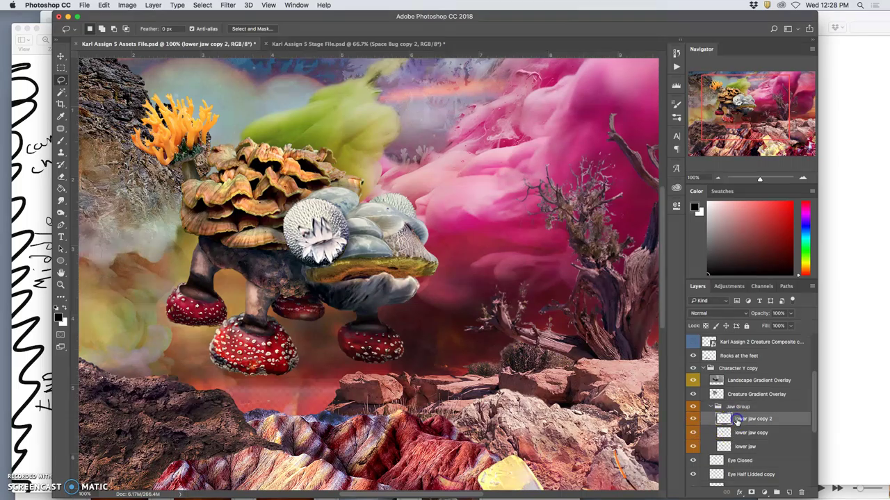
{"action": "key", "text": "super+j"}
{"action": "left_click", "coordinate": [737, 421]}
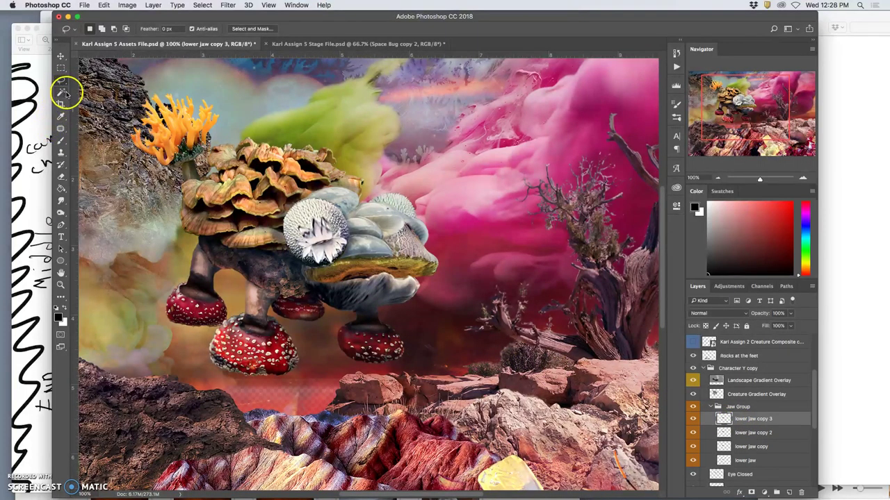
- Warp the lower jaw copy 3 layer upward so it meets the yellow upper lip, and apply the warp
{"action": "key", "text": "super+t"}
{"action": "right_click", "coordinate": [385, 281]}
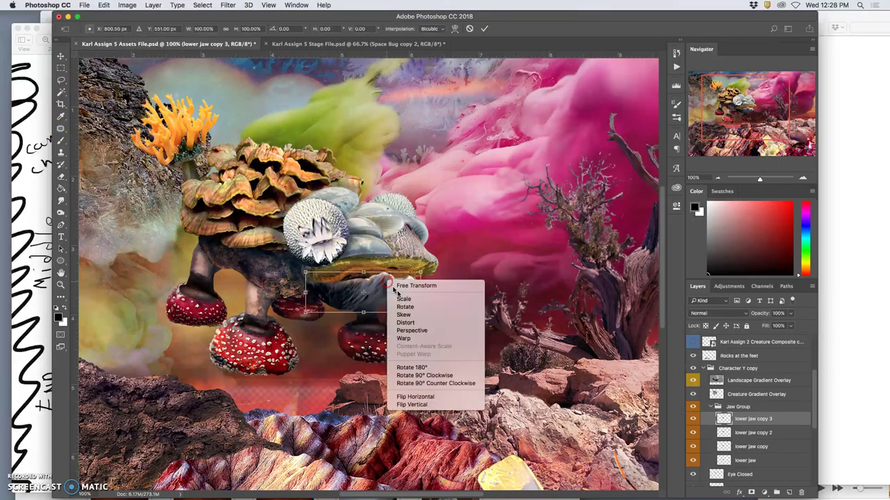
{"action": "left_click", "coordinate": [417, 340]}
{"action": "left_click_drag", "start_coordinate": [386, 278], "coordinate": [328, 280]}
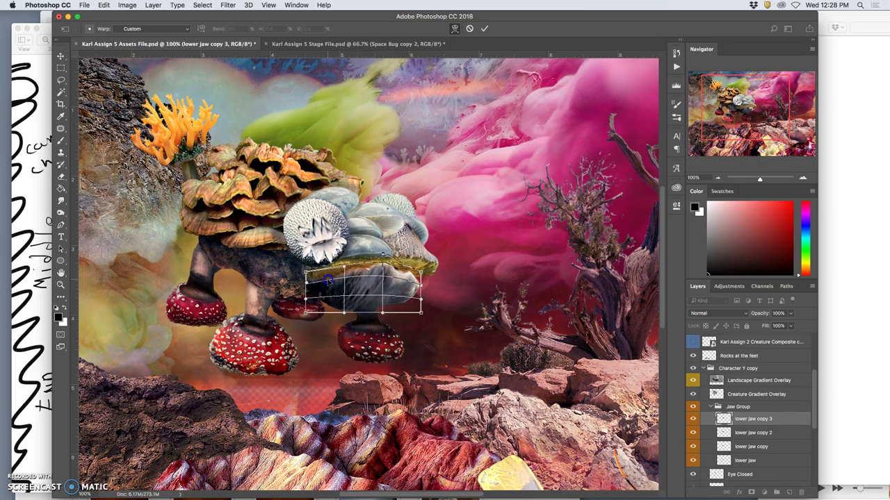
{"action": "left_click_drag", "start_coordinate": [412, 285], "coordinate": [398, 299]}
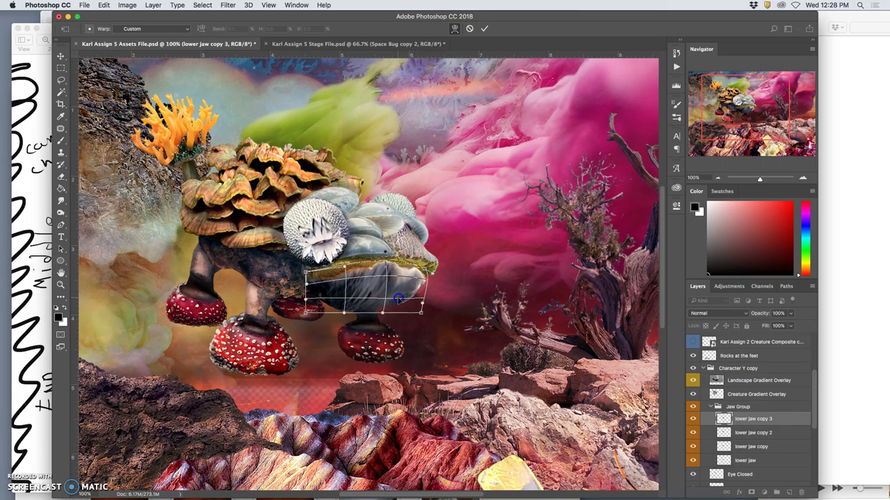
{"action": "key", "text": "Return"}
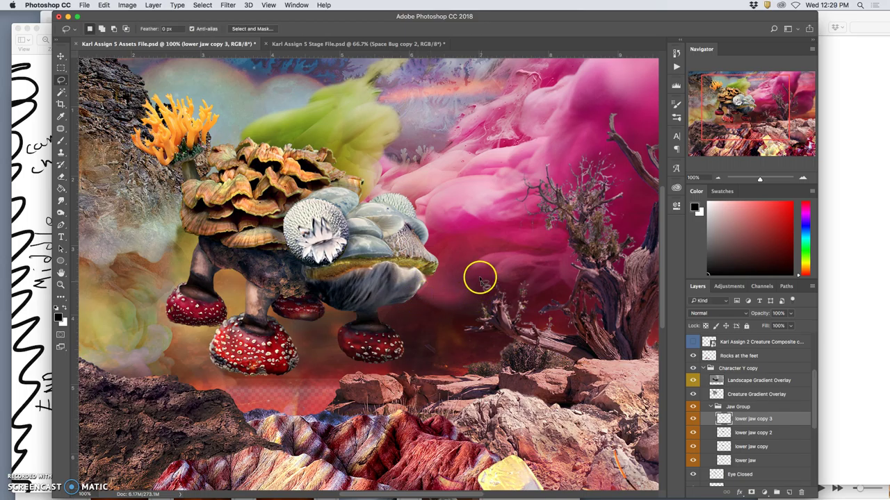
- Sharpen lower jaw copy 3 by reapplying the last-used Unsharp Mask filter, and collapse the Jaw Group
{"action": "left_click", "coordinate": [228, 5]}
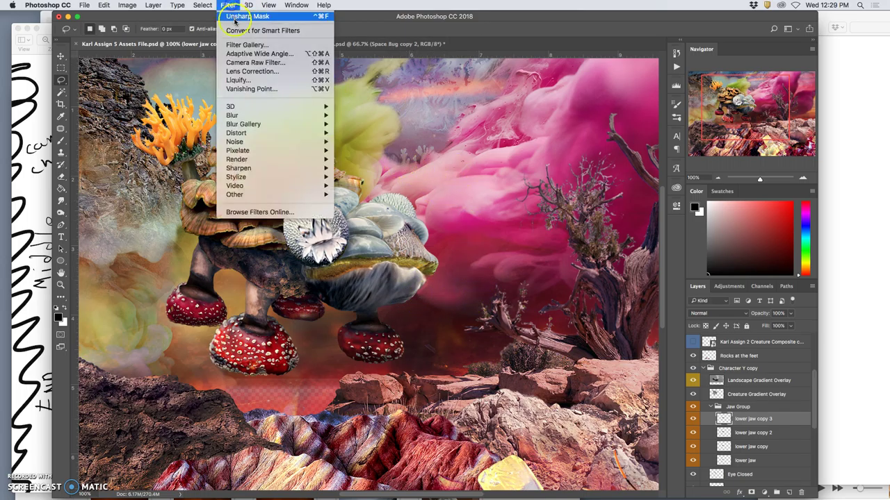
{"action": "left_click", "coordinate": [438, 217]}
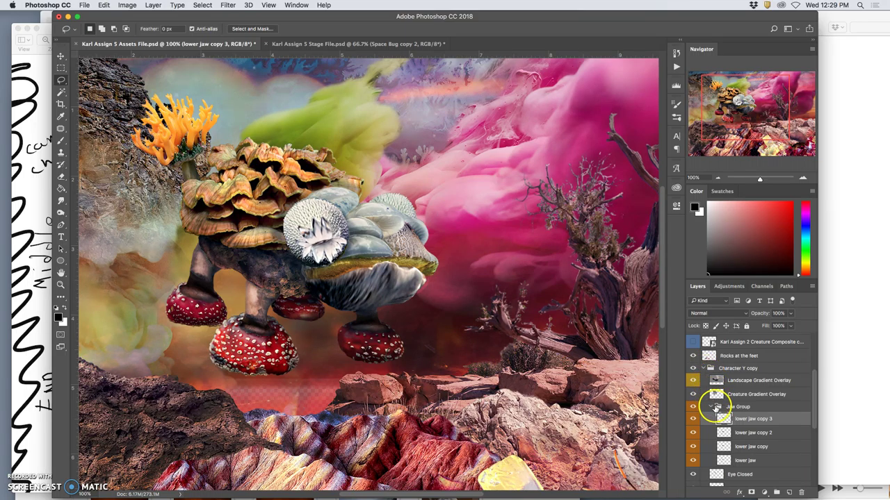
{"action": "left_click", "coordinate": [710, 407]}
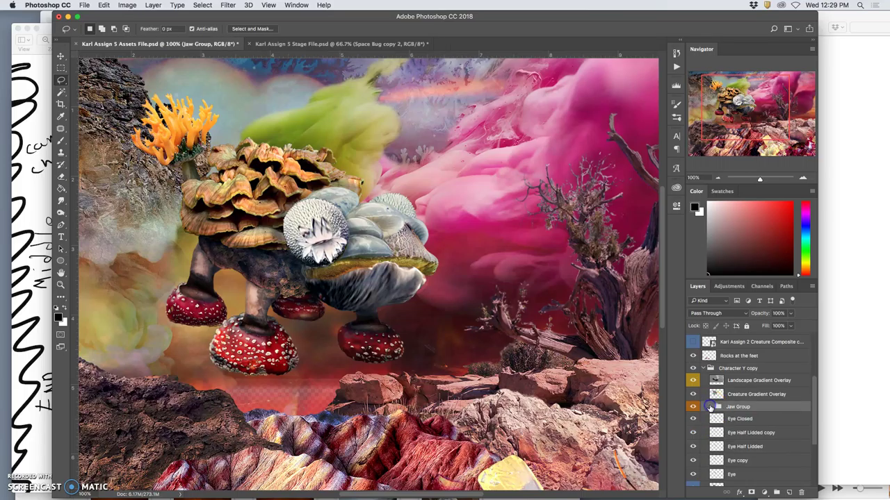
- Hide the Eye Closed, Eye Half Lidded copy and Eye Half Lidded layers while comparing the lid positions
{"action": "left_click", "coordinate": [694, 433]}
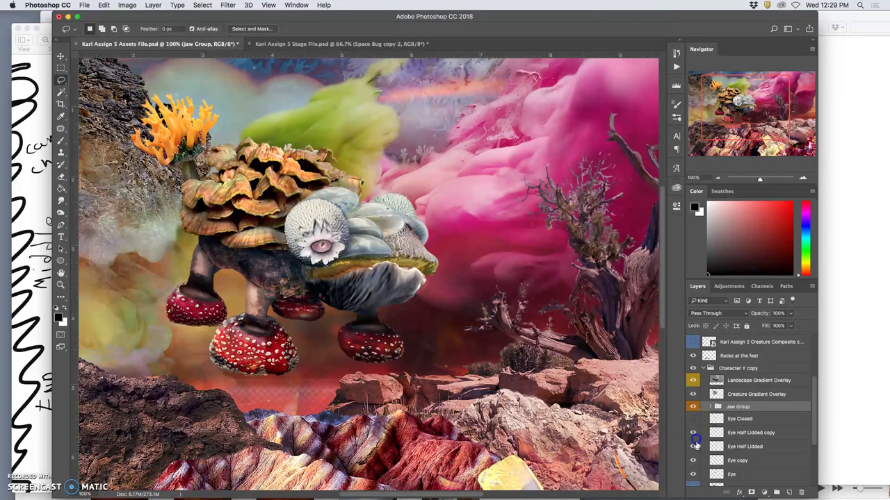
{"action": "left_click", "coordinate": [694, 446]}
{"action": "left_click", "coordinate": [692, 433]}
{"action": "left_click", "coordinate": [693, 446]}
{"action": "left_click", "coordinate": [693, 460]}
{"action": "left_click", "coordinate": [693, 460]}
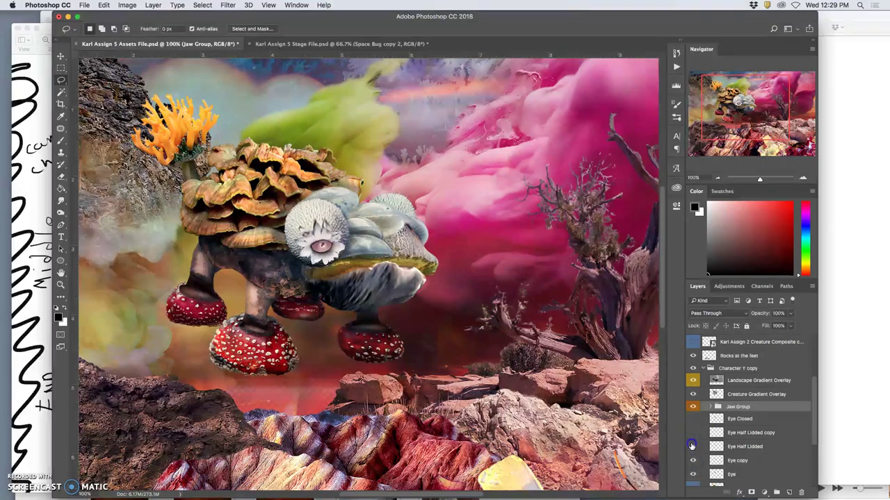
{"action": "double_click", "coordinate": [714, 432]}
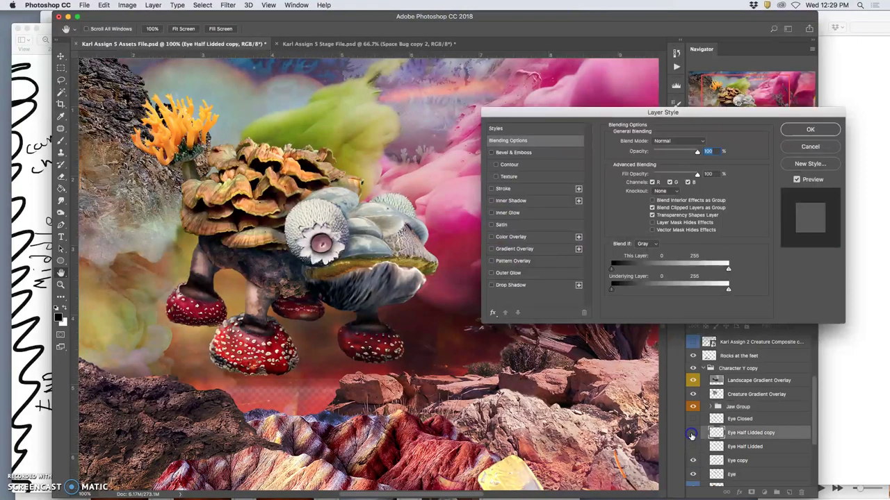
{"action": "left_click", "coordinate": [794, 147]}
{"action": "left_click", "coordinate": [695, 434]}
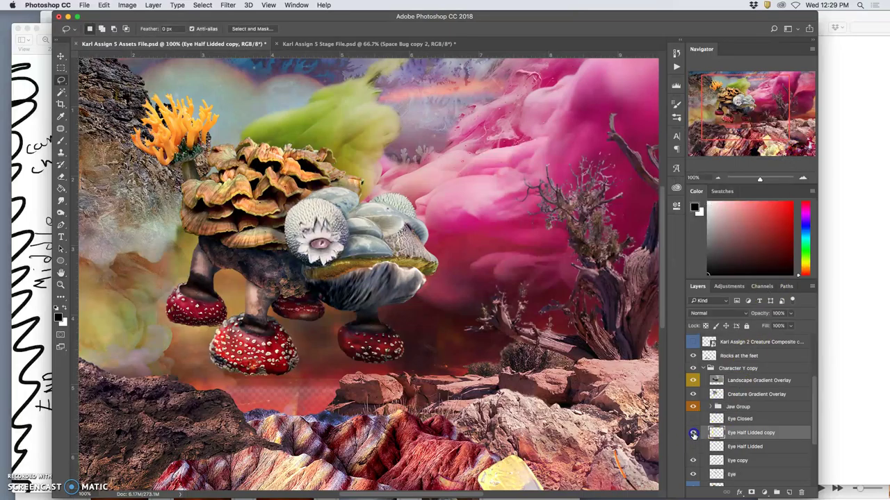
{"action": "left_click", "coordinate": [693, 434]}
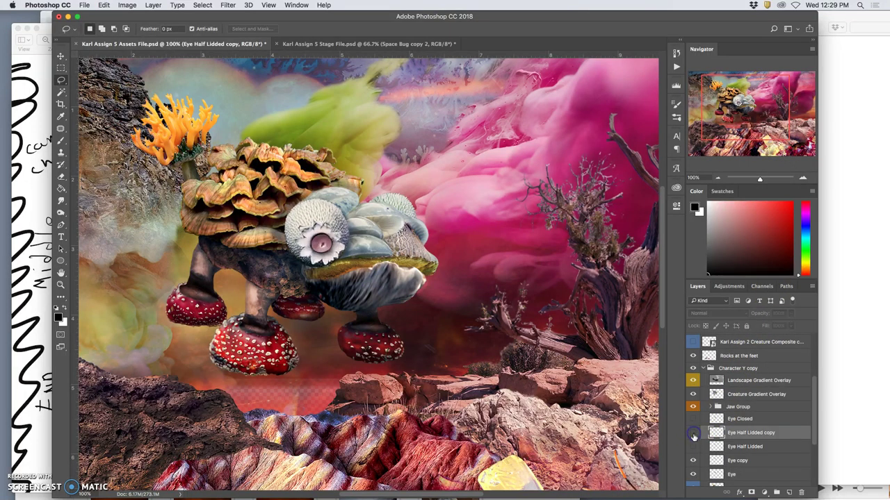
- Toggle the Eye Half Lidded, Eye Half Lidded copy and Eye Closed layers on and off to preview the lid movement
{"action": "left_click", "coordinate": [693, 447]}
{"action": "left_click", "coordinate": [693, 447]}
{"action": "left_click", "coordinate": [693, 447]}
{"action": "left_click", "coordinate": [693, 447]}
{"action": "left_click", "coordinate": [693, 447]}
{"action": "left_click", "coordinate": [693, 447]}
{"action": "left_click", "coordinate": [693, 447]}
{"action": "left_click", "coordinate": [693, 447]}
{"action": "left_click", "coordinate": [693, 433]}
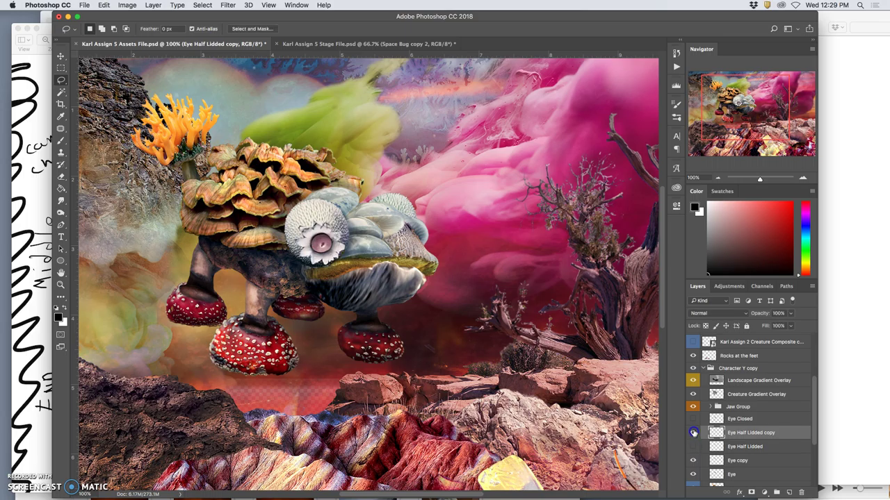
{"action": "left_click", "coordinate": [692, 420]}
{"action": "left_click", "coordinate": [693, 420]}
{"action": "left_click", "coordinate": [693, 420]}
{"action": "left_click", "coordinate": [693, 433]}
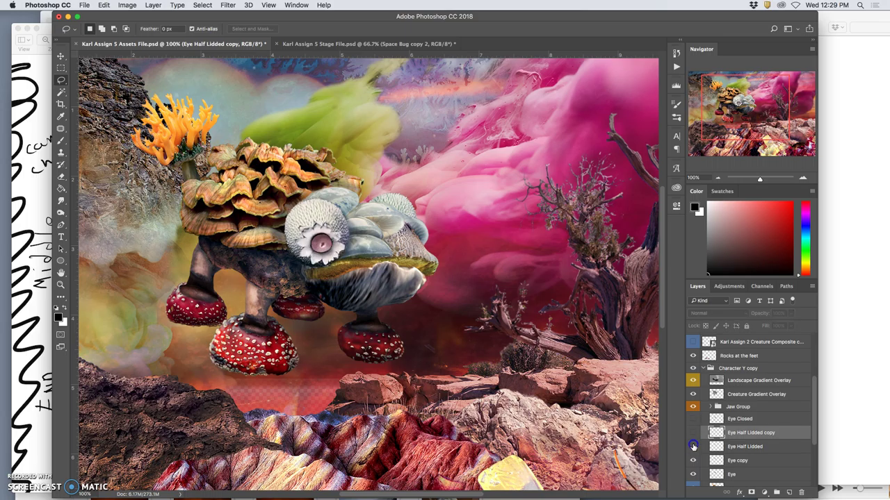
{"action": "left_click", "coordinate": [693, 447]}
{"action": "left_click", "coordinate": [693, 447]}
- Hide the Eye copy layer and switch Eye Closed on and off repeatedly to preview a blink, leaving Eye Closed shown
{"action": "left_click", "coordinate": [693, 461]}
{"action": "left_click", "coordinate": [693, 419]}
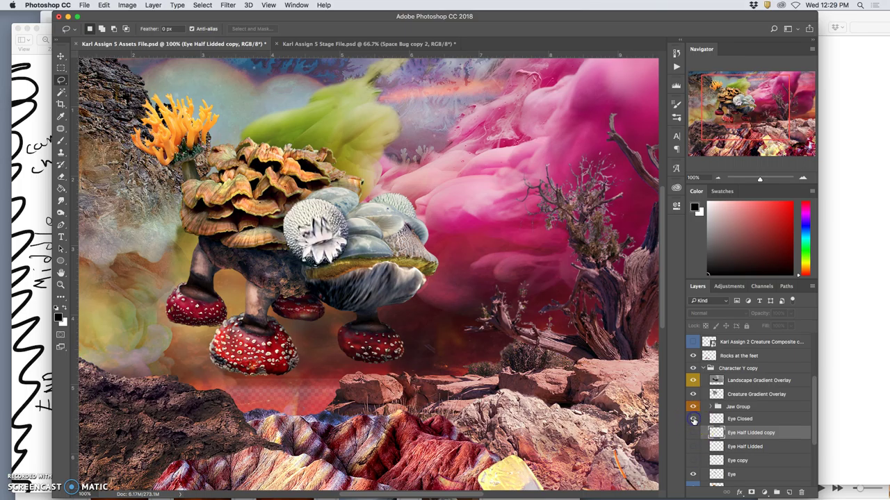
{"action": "left_click", "coordinate": [693, 420]}
{"action": "left_click", "coordinate": [693, 420]}
{"action": "left_click", "coordinate": [692, 419]}
{"action": "left_click", "coordinate": [693, 420]}
{"action": "left_click", "coordinate": [693, 420]}
{"action": "left_click", "coordinate": [693, 420]}
{"action": "left_click", "coordinate": [693, 420]}
{"action": "left_click", "coordinate": [693, 420]}
{"action": "left_click", "coordinate": [693, 420]}
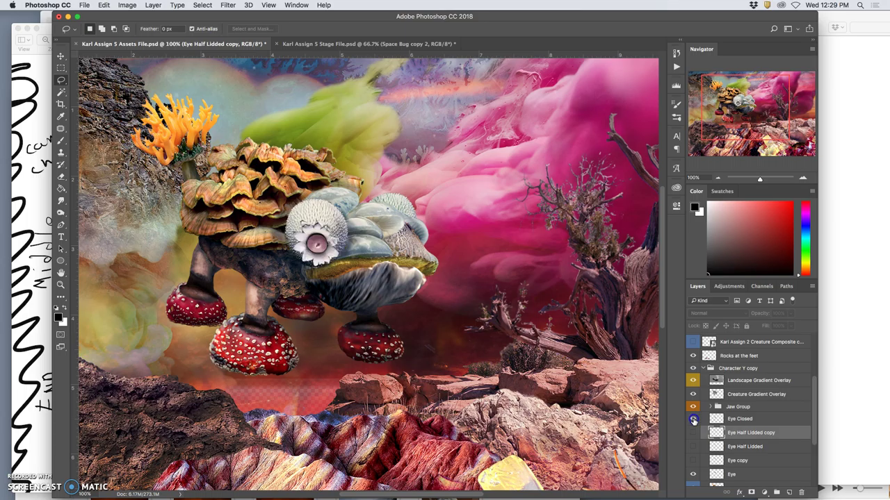
{"action": "left_click", "coordinate": [693, 419]}
{"action": "left_click", "coordinate": [693, 420]}
{"action": "left_click", "coordinate": [693, 419]}
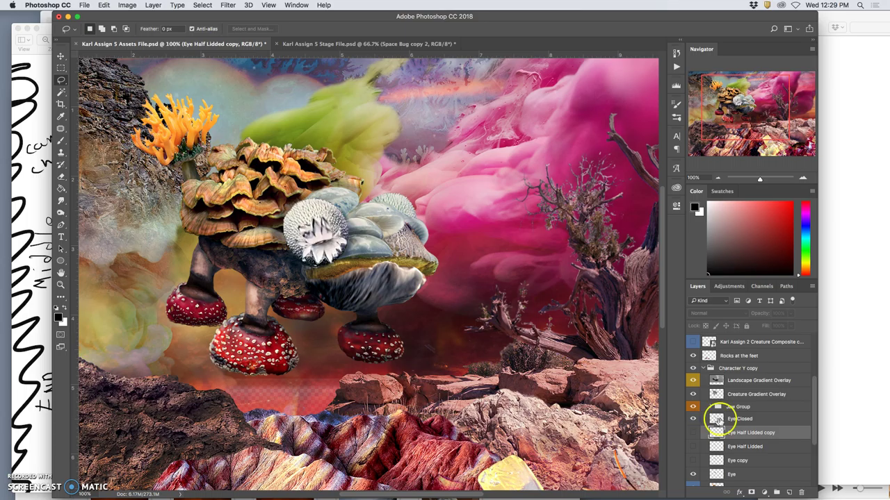
- Reshape the Eye Closed layer by pulling the upper-left corner of its transform box slightly inward
{"action": "left_click", "coordinate": [736, 418]}
{"action": "key", "text": "super+t"}
{"action": "right_click", "coordinate": [300, 220]}
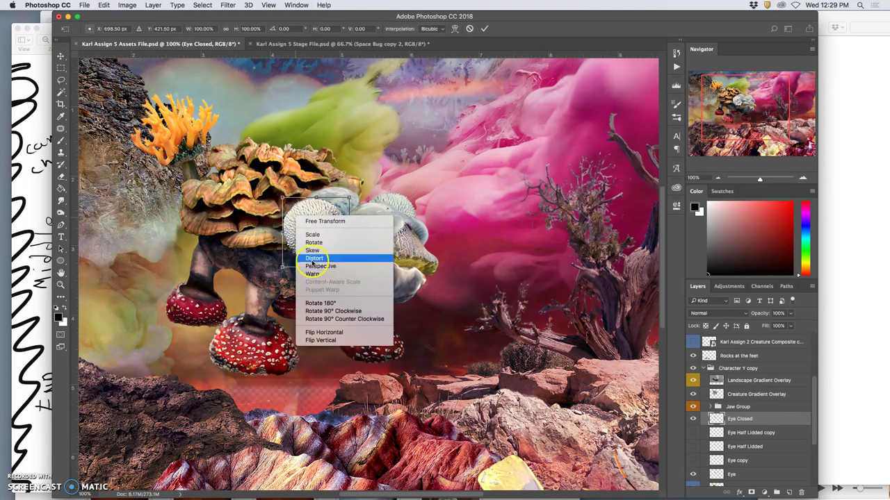
{"action": "left_click", "coordinate": [312, 250]}
{"action": "left_click_drag", "start_coordinate": [282, 198], "coordinate": [287, 203]}
{"action": "key", "text": "Return"}
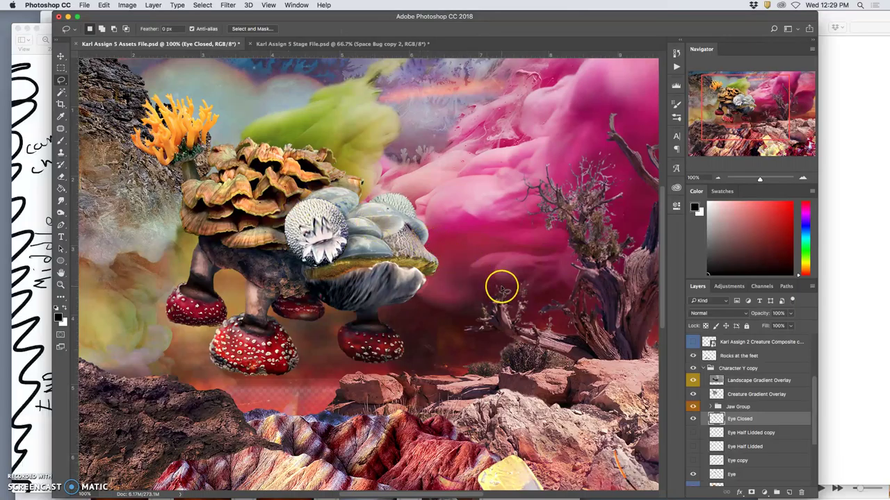
- Show Eye Half Lidded copy in place of Eye Closed and sharpen it with the last-used Unsharp Mask filter
{"action": "left_click", "coordinate": [693, 433]}
{"action": "left_click", "coordinate": [693, 421]}
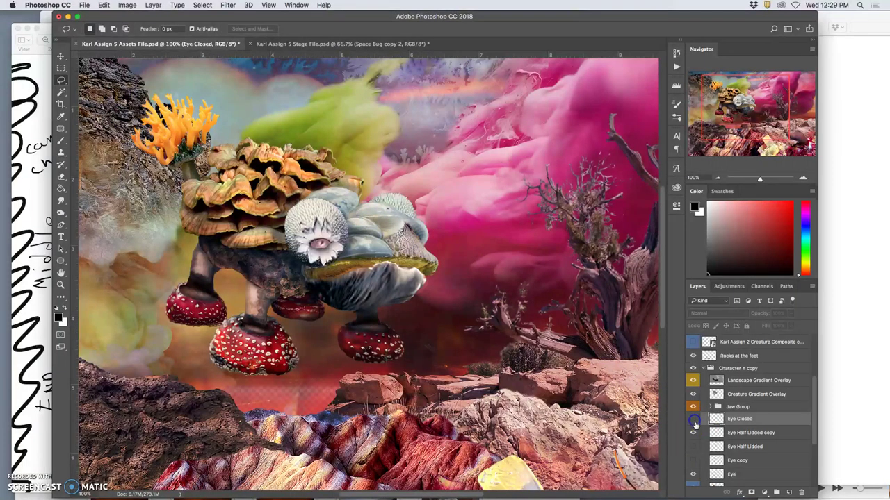
{"action": "left_click", "coordinate": [721, 432]}
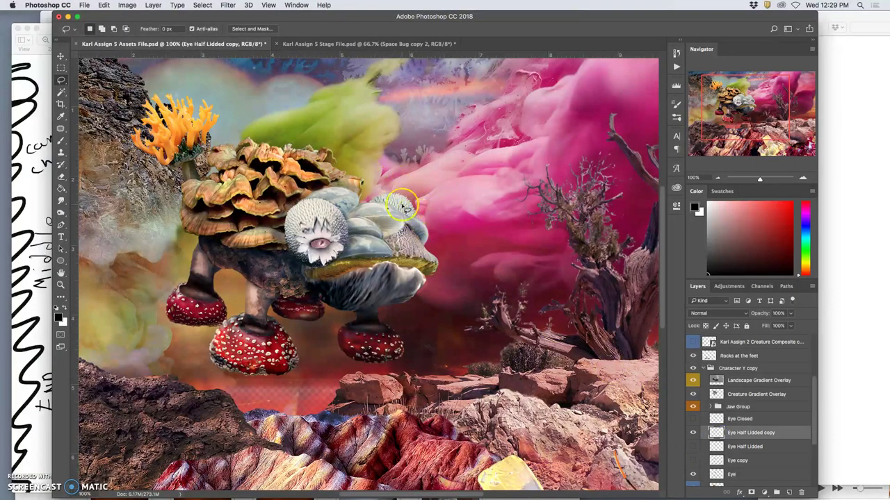
{"action": "left_click", "coordinate": [227, 5]}
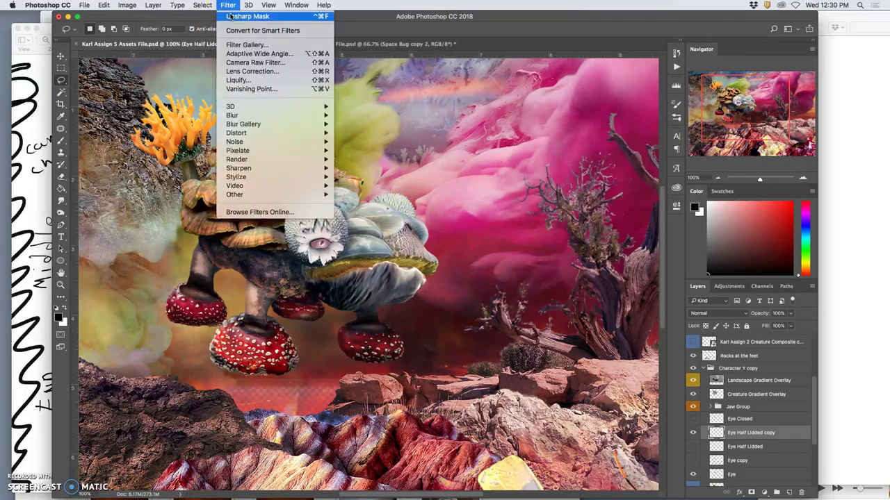
{"action": "left_click", "coordinate": [229, 16]}
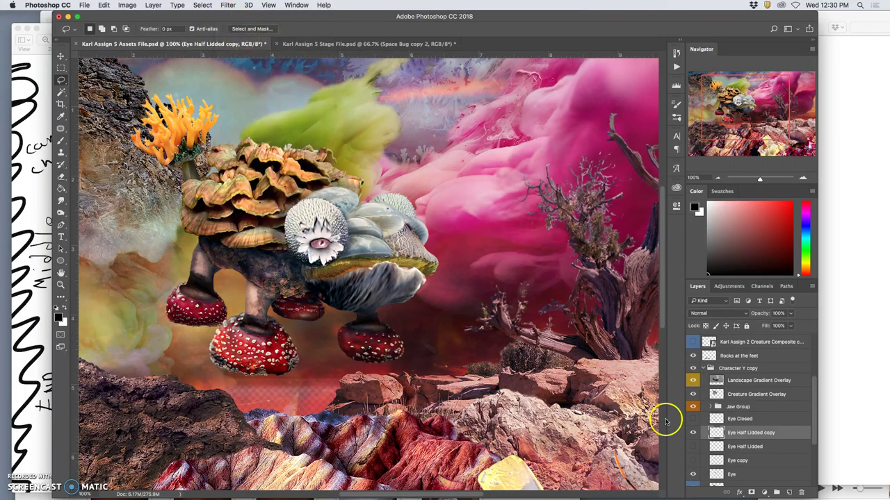
- Hide Eye Half Lidded copy and toggle the Eye Half Lidded layer repeatedly to preview the lid movement over the open eye
{"action": "left_click", "coordinate": [693, 432]}
{"action": "left_click", "coordinate": [693, 447]}
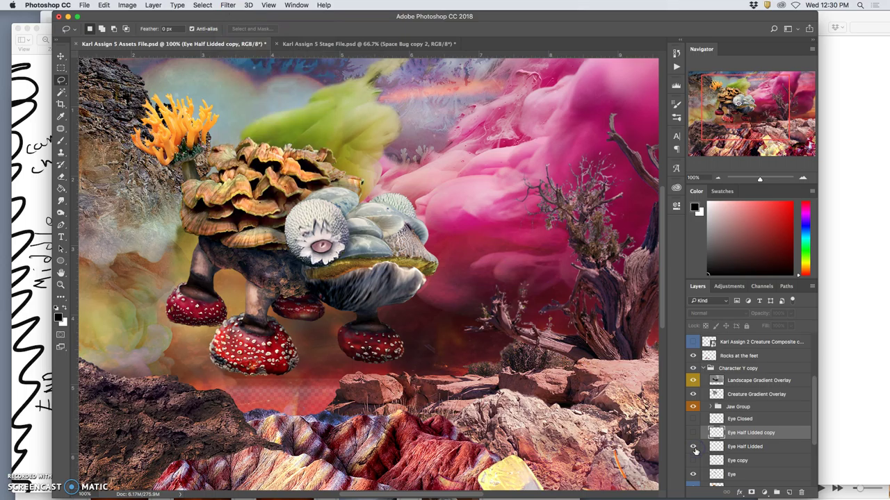
{"action": "left_click", "coordinate": [693, 448]}
{"action": "left_click", "coordinate": [693, 449]}
{"action": "left_click", "coordinate": [692, 449]}
{"action": "left_click", "coordinate": [692, 448]}
{"action": "left_click", "coordinate": [693, 448]}
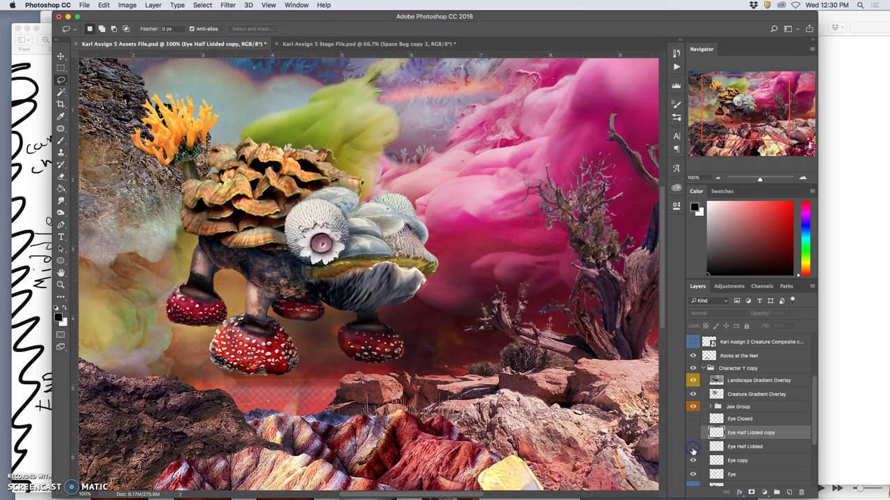
- Rotate the Eye copy layer slightly clockwise with Free Transform
{"action": "left_click", "coordinate": [731, 456]}
{"action": "left_click", "coordinate": [697, 453]}
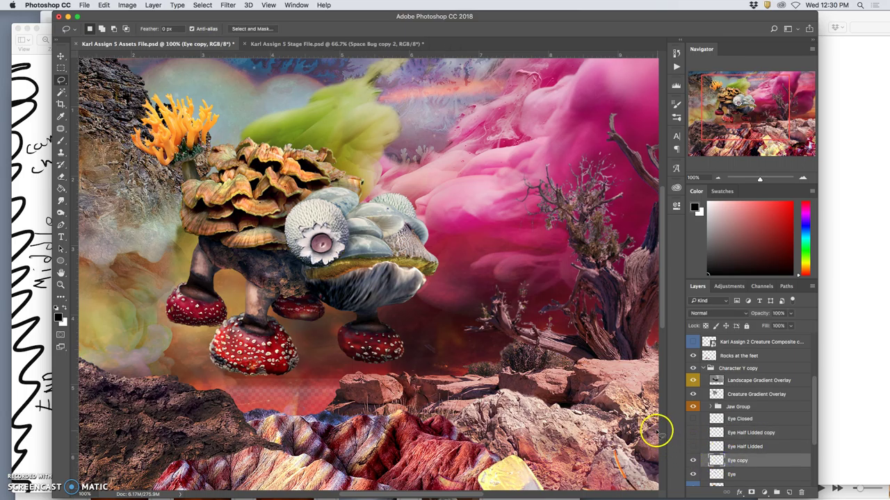
{"action": "key", "text": "super+t"}
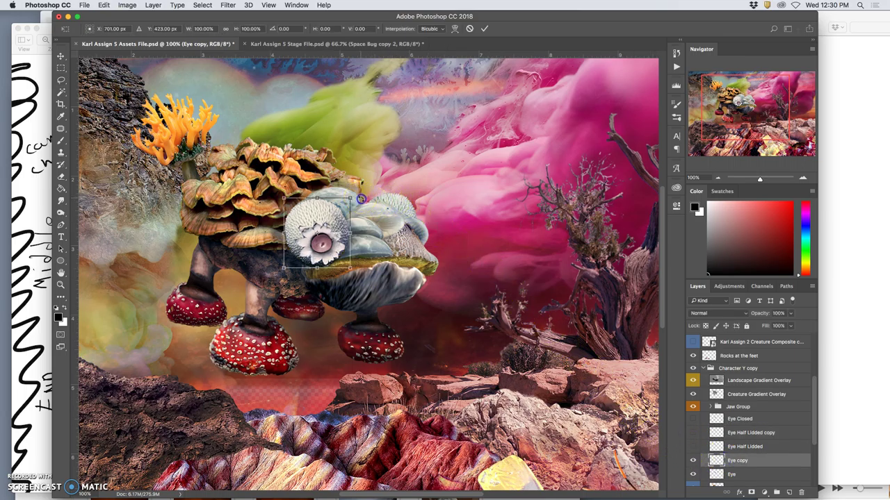
{"action": "left_click_drag", "start_coordinate": [360, 199], "coordinate": [364, 205]}
{"action": "key", "text": "Return"}
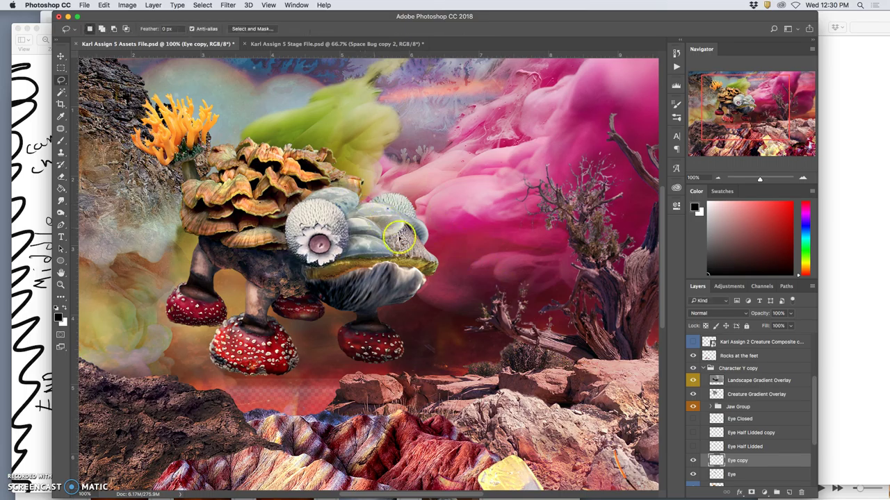
- Toggle the open, half-lidded and closed eye layers to preview the full blink, leaving all of them shown
{"action": "left_click", "coordinate": [693, 462]}
{"action": "left_click", "coordinate": [694, 462]}
{"action": "left_click", "coordinate": [693, 433]}
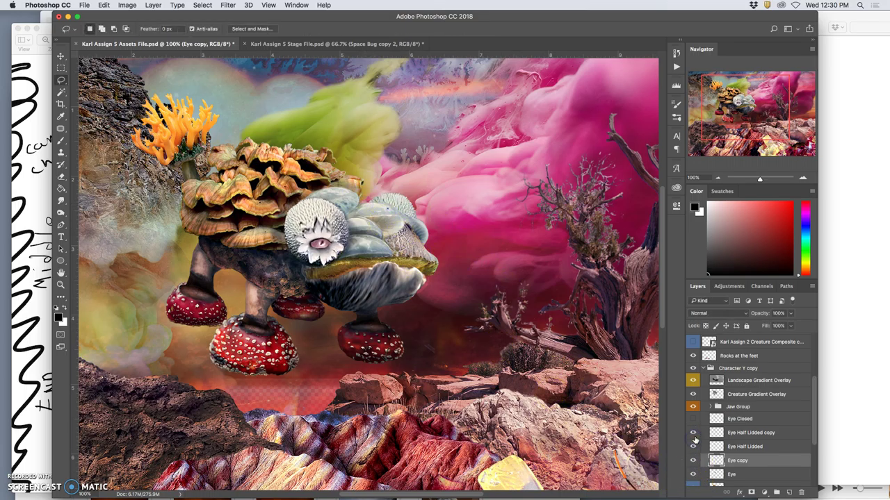
{"action": "left_click", "coordinate": [693, 420]}
{"action": "left_click_drag", "start_coordinate": [693, 424], "coordinate": [693, 436]}
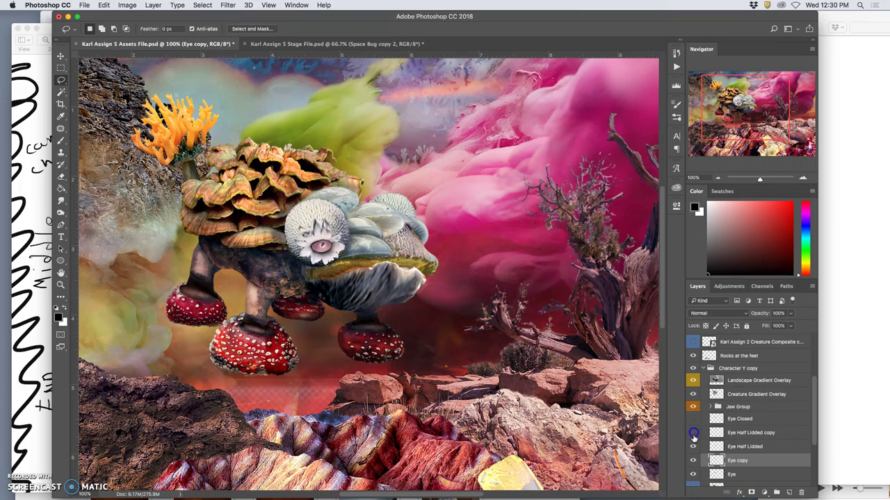
{"action": "left_click", "coordinate": [693, 446]}
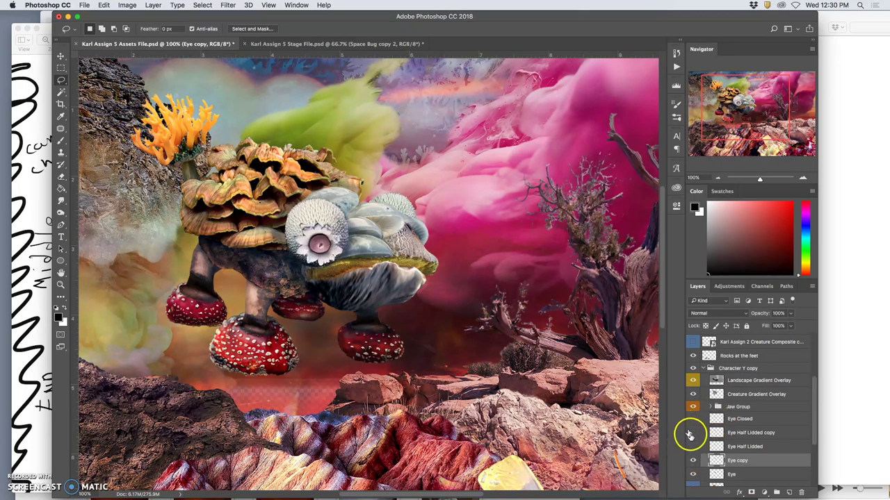
{"action": "left_click", "coordinate": [692, 448]}
{"action": "left_click_drag", "start_coordinate": [691, 450], "coordinate": [693, 418]}
- Group the five layers from Eye Closed to Eye as Eye Group and give the group a yellow colour label
{"action": "left_click", "coordinate": [731, 419]}
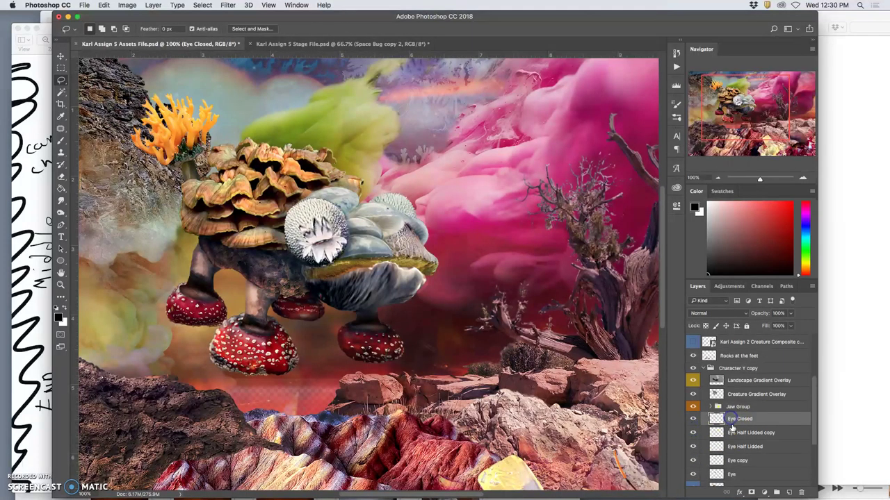
{"action": "left_click", "coordinate": [740, 461], "text": "shift"}
{"action": "left_click", "coordinate": [739, 474], "text": "shift"}
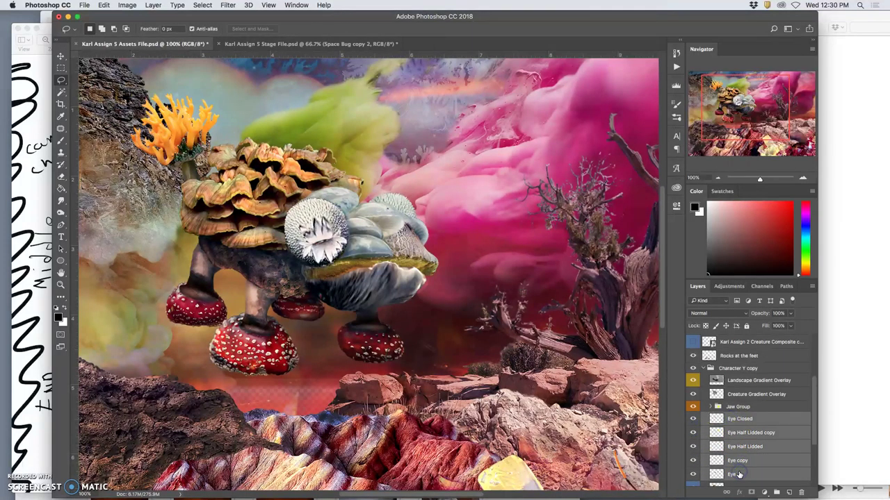
{"action": "left_click", "coordinate": [776, 493]}
{"action": "double_click", "coordinate": [733, 417]}
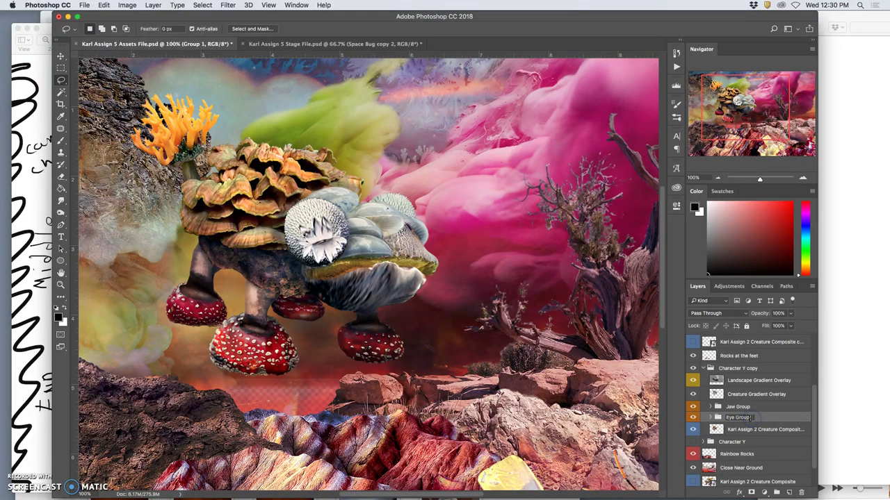
{"action": "key", "text": "Return"}
{"action": "right_click", "coordinate": [699, 417]}
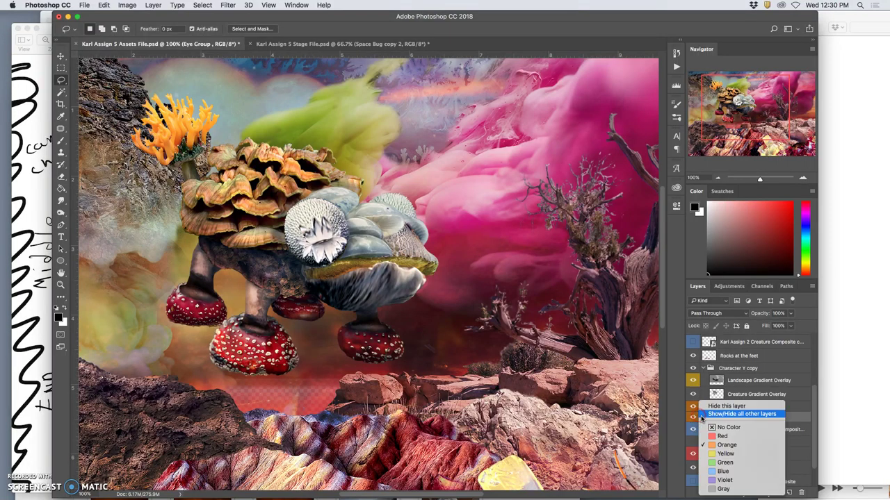
{"action": "left_click", "coordinate": [732, 454]}
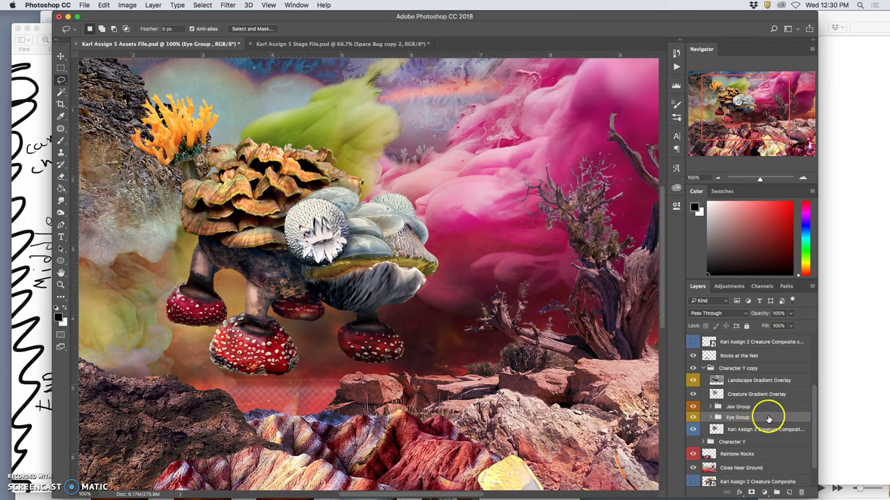
- Hide the Jaw Group and the Eye Group
{"action": "left_click", "coordinate": [692, 408]}
{"action": "left_click", "coordinate": [693, 419]}
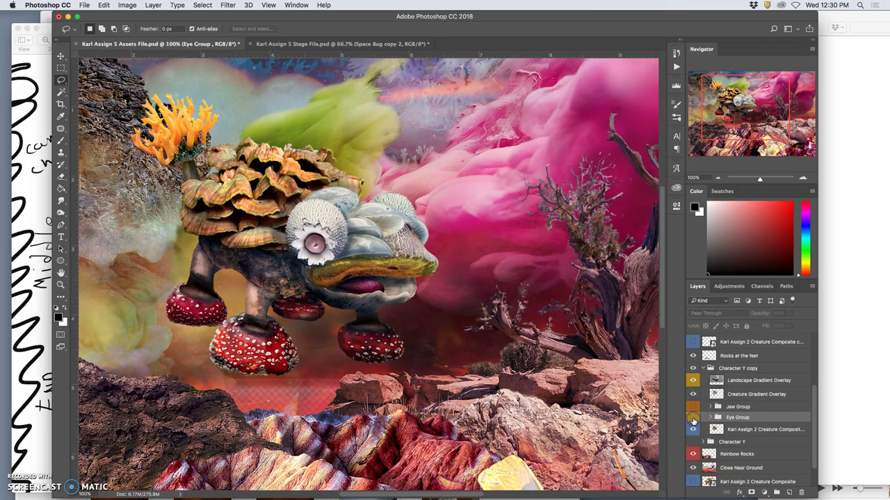
{"action": "left_click", "coordinate": [736, 407]}
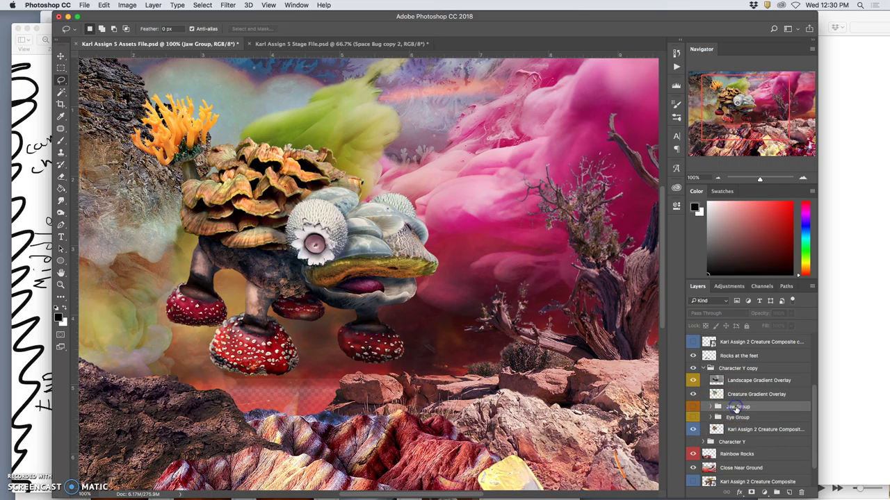
- Lasso the creature's purple tongue on the composite layer and copy it to a new layer named Tounge
{"action": "left_click", "coordinate": [716, 431]}
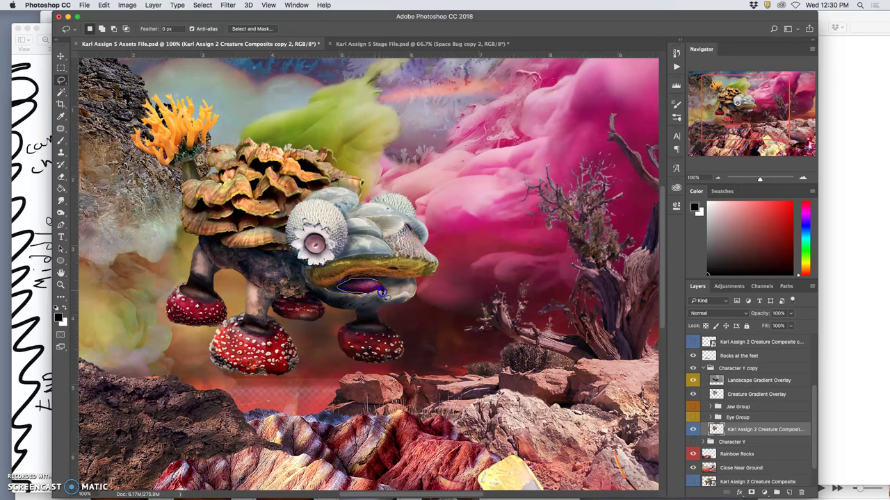
{"action": "left_click_drag", "start_coordinate": [380, 281], "coordinate": [391, 298]}
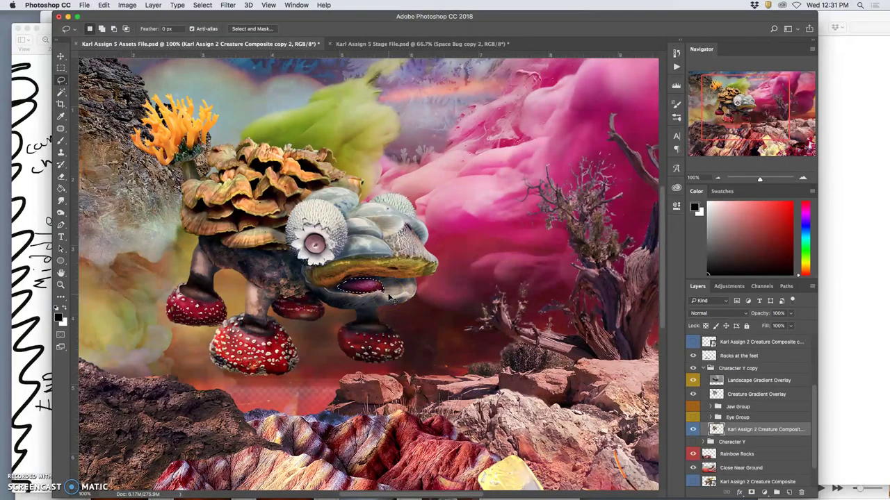
{"action": "key", "text": "ctrl+j"}
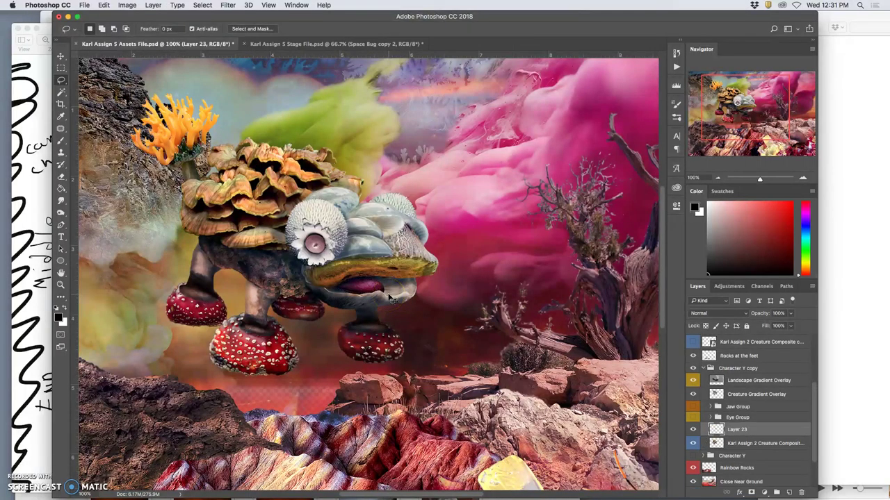
{"action": "left_click", "coordinate": [738, 431]}
{"action": "double_click", "coordinate": [738, 431]}
{"action": "key", "text": "Return"}
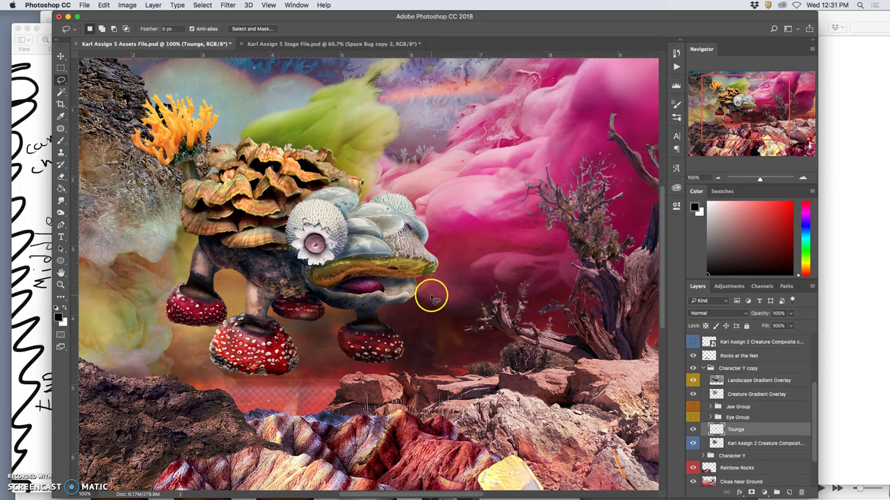
- Move the Character Y copy group down so the creature's head sits low among the foreground rocks
{"action": "scroll", "coordinate": [431, 297], "scroll_direction": "down", "scroll_amount": 1}
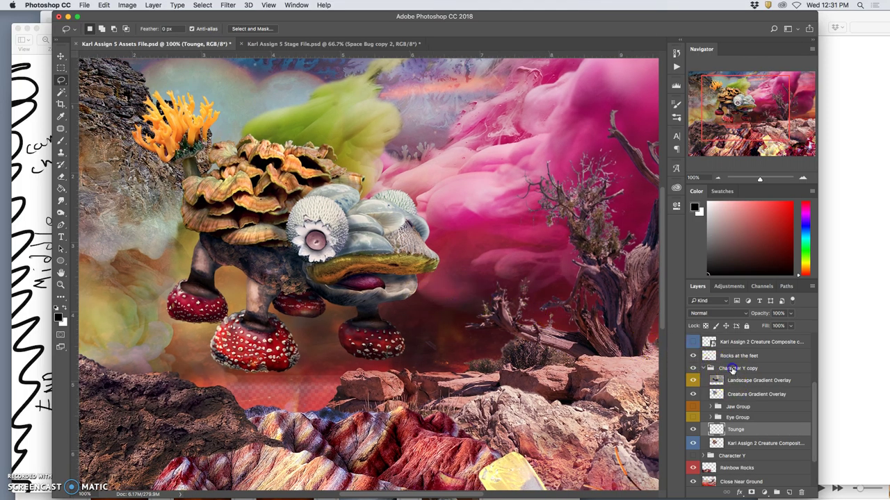
{"action": "left_click", "coordinate": [732, 369]}
{"action": "key", "text": "super+minus"}
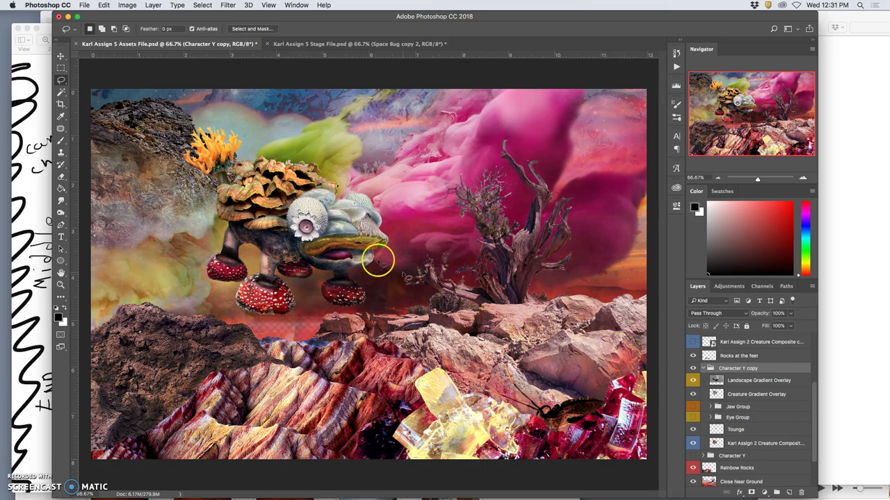
{"action": "left_click", "coordinate": [61, 55]}
{"action": "left_click_drag", "start_coordinate": [296, 201], "coordinate": [310, 314]}
{"action": "left_click", "coordinate": [340, 312]}
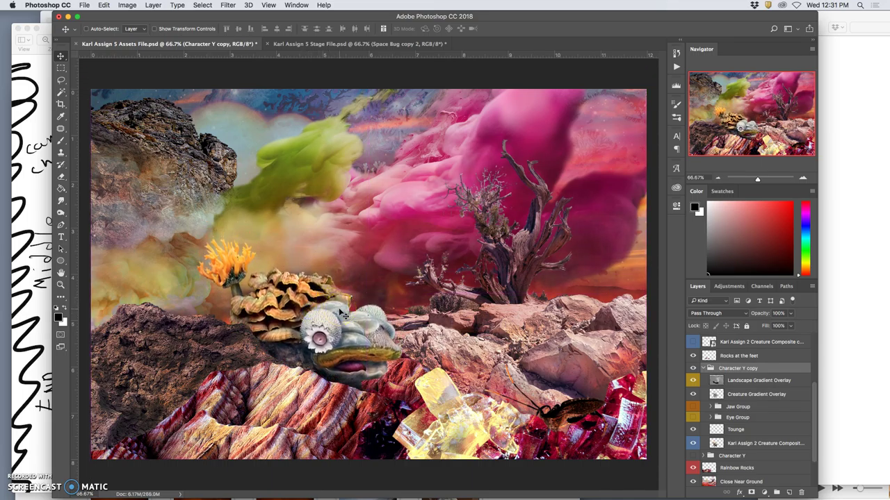
{"action": "left_click", "coordinate": [517, 384]}
{"action": "left_click", "coordinate": [373, 371]}
- Duplicate the Tounge layer and stretch the copy into a long, thin tongue reaching toward the bug
{"action": "left_click", "coordinate": [716, 430]}
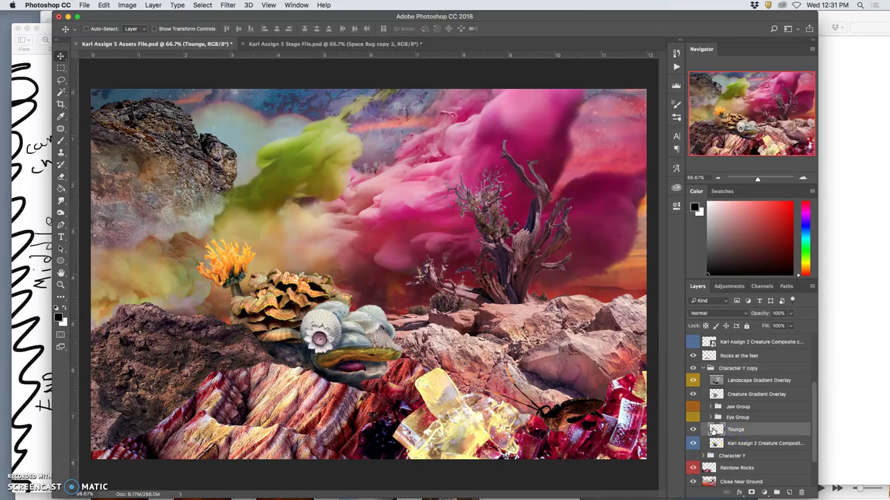
{"action": "key", "text": "super+j"}
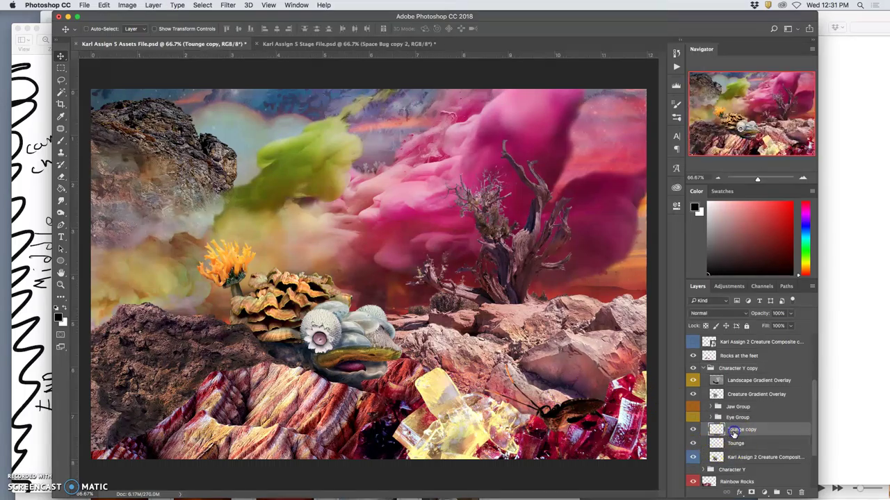
{"action": "key", "text": "super+t"}
{"action": "left_click_drag", "start_coordinate": [366, 368], "coordinate": [527, 374]}
{"action": "key", "text": "Return"}
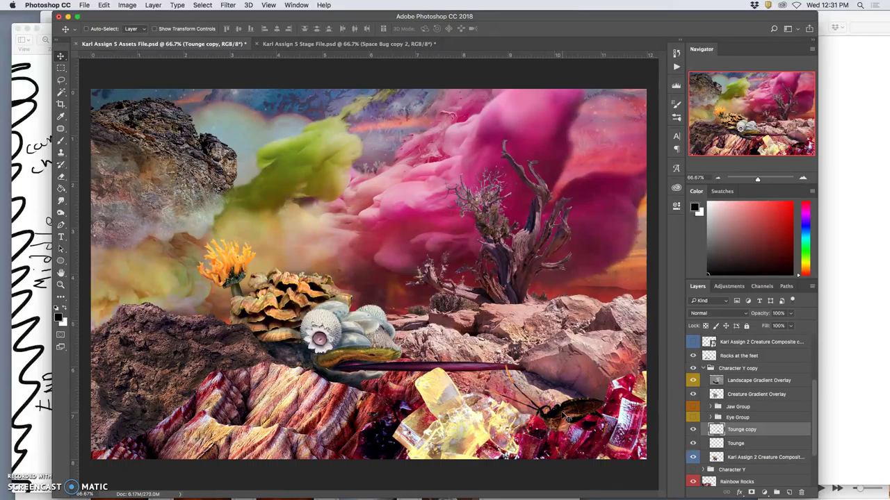
- Switch the Tounge copy layer on and off repeatedly to preview the tongue flick, leaving it hidden
{"action": "left_click", "coordinate": [692, 430]}
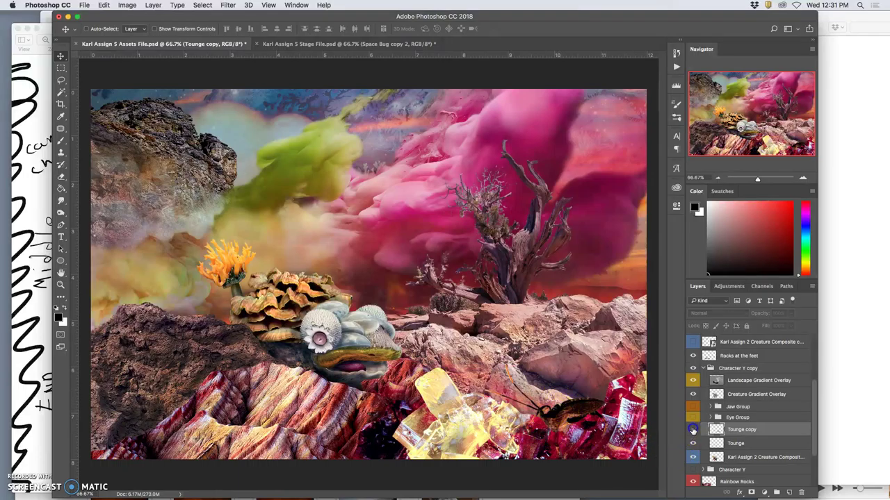
{"action": "left_click", "coordinate": [692, 430]}
{"action": "left_click", "coordinate": [692, 429]}
{"action": "left_click", "coordinate": [692, 430]}
{"action": "left_click", "coordinate": [693, 429]}
{"action": "left_click", "coordinate": [692, 430]}
{"action": "left_click", "coordinate": [692, 429]}
{"action": "left_click", "coordinate": [692, 430]}
{"action": "left_click", "coordinate": [692, 430]}
{"action": "left_click", "coordinate": [692, 429]}
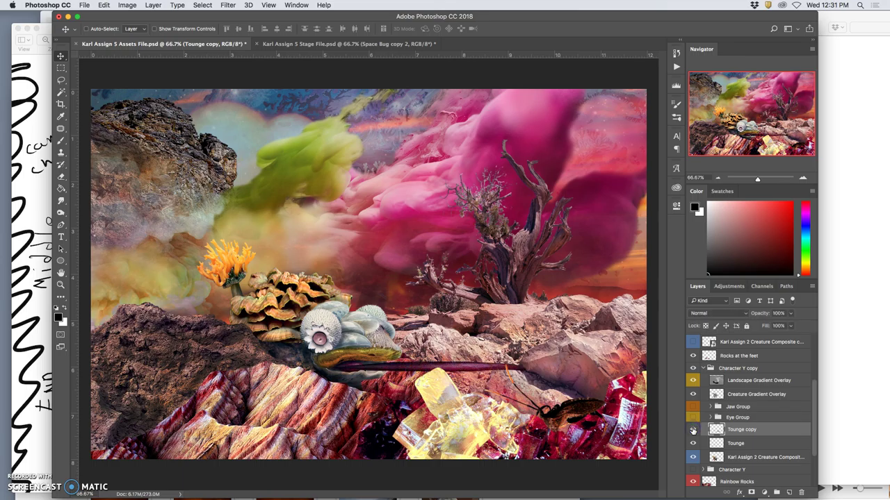
{"action": "left_click", "coordinate": [692, 429]}
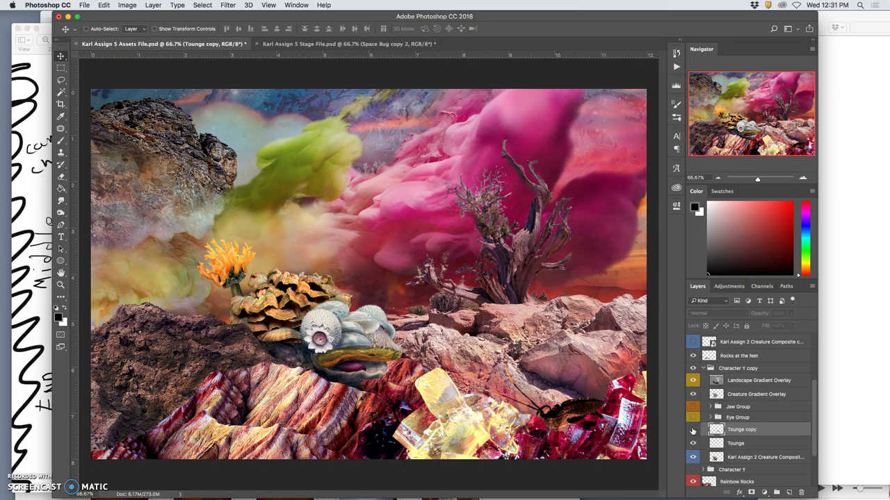